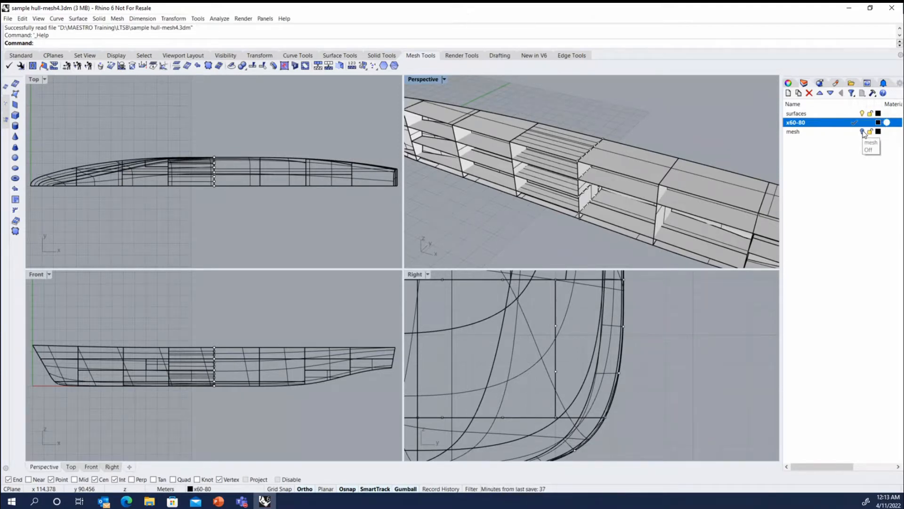
- Show the mesh layer to view the meshed hull, hide it again, and examine the strake curves on the x60-80 section
left_click(863, 132)
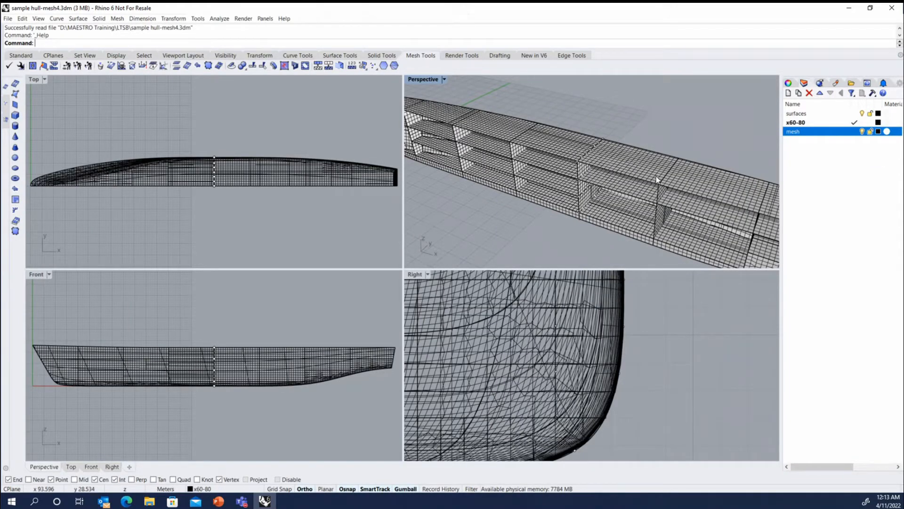
scroll(656, 176, "down", 5)
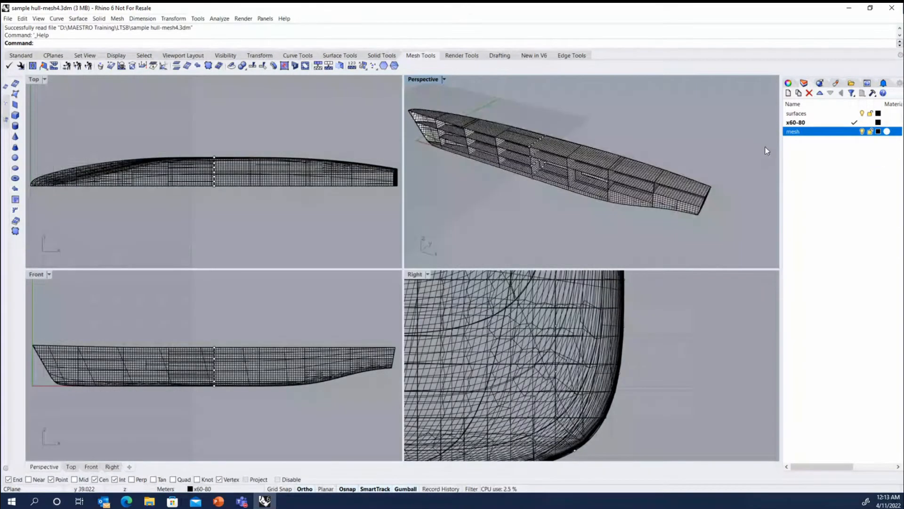
left_click(862, 132)
scroll(556, 189, "up", 6)
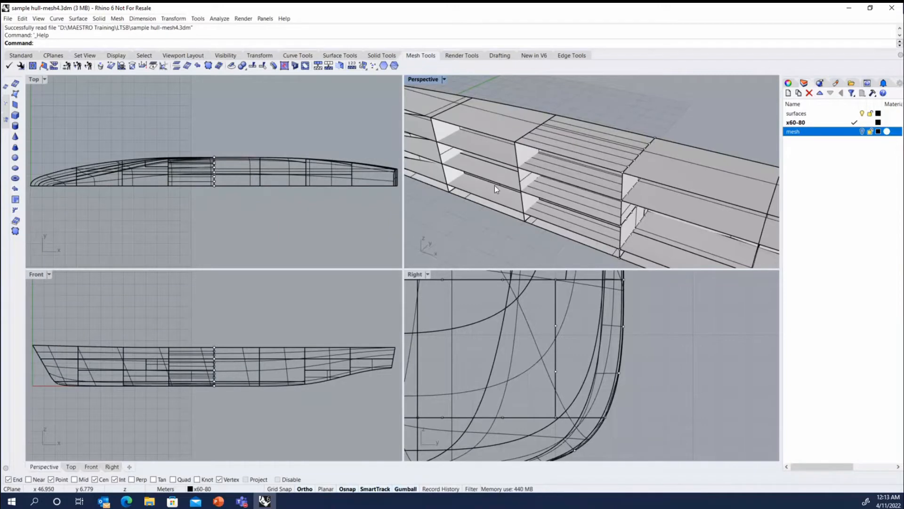
right_click_drag(483, 213, 496, 211)
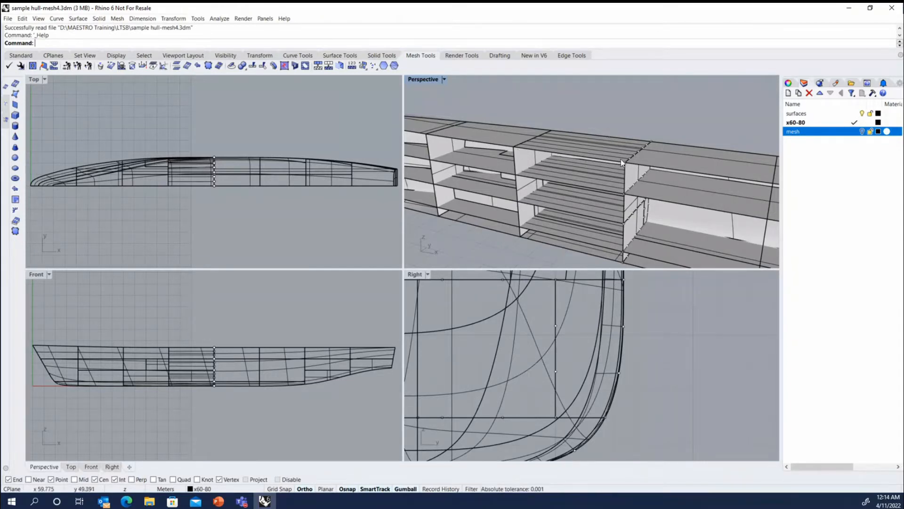
right_click_drag(597, 153, 600, 163)
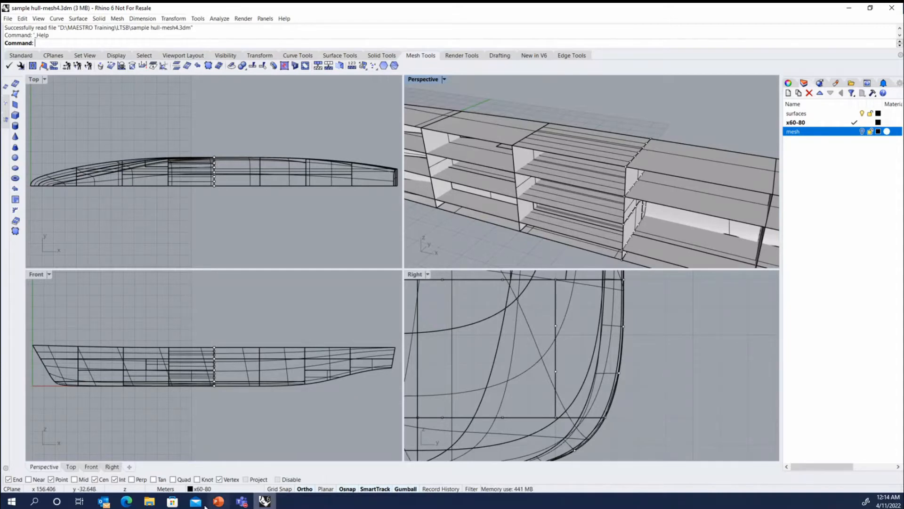
- Switch to Adobe Acrobat Reader with the Running Export Endpoints Script PDF and reduce its magnification
left_click(151, 503)
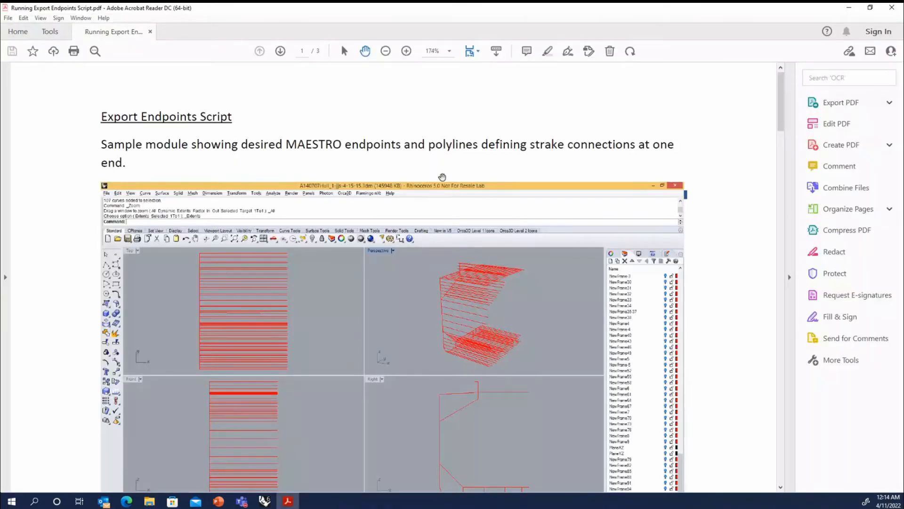
scroll(421, 164, "down", 2, "ctrl")
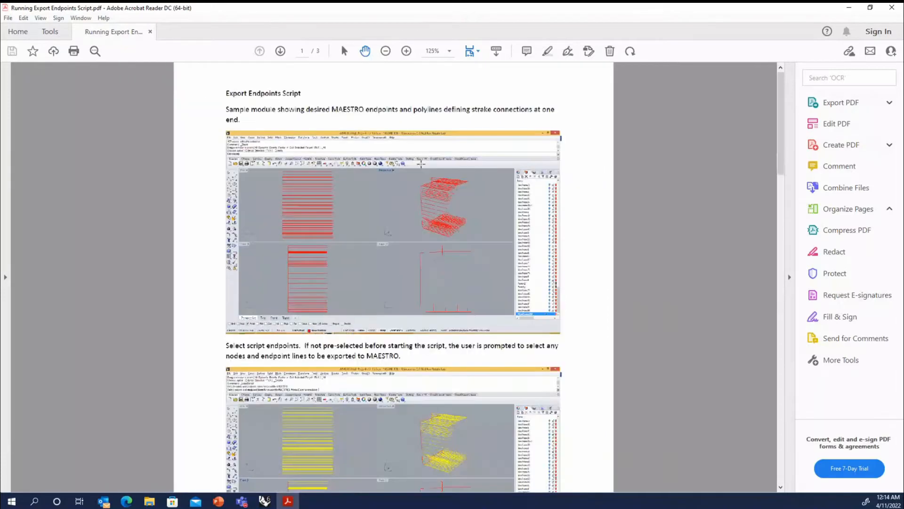
- Open the RhinoScripts folder inside the MAESTRO 2022.1 x64 Models and Samples folder, and move its window off the PDF
left_click(13, 504)
scroll(55, 425, "down", 10)
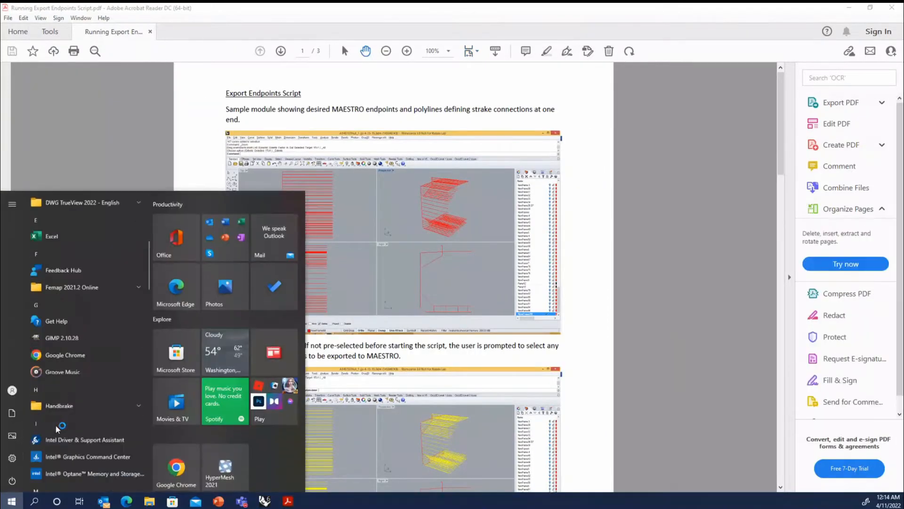
scroll(60, 427, "down", 1)
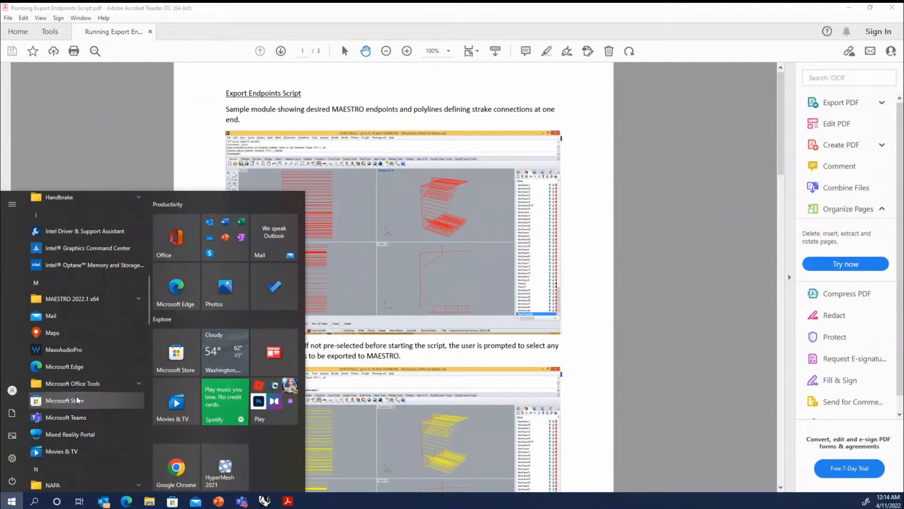
left_click(72, 299)
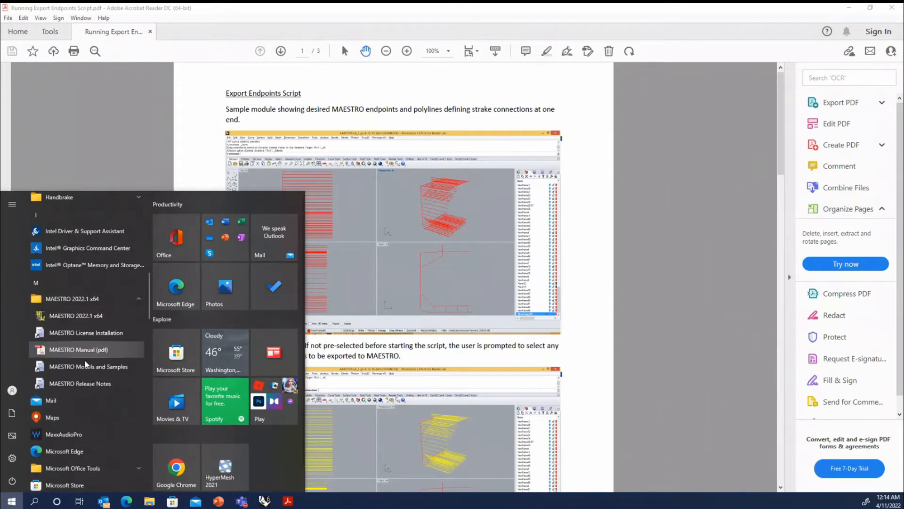
left_click(85, 363)
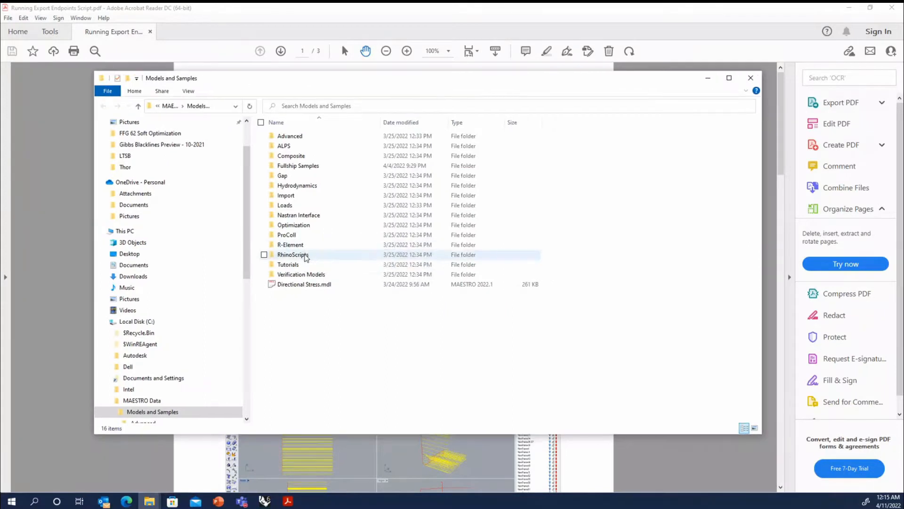
double_click(305, 255)
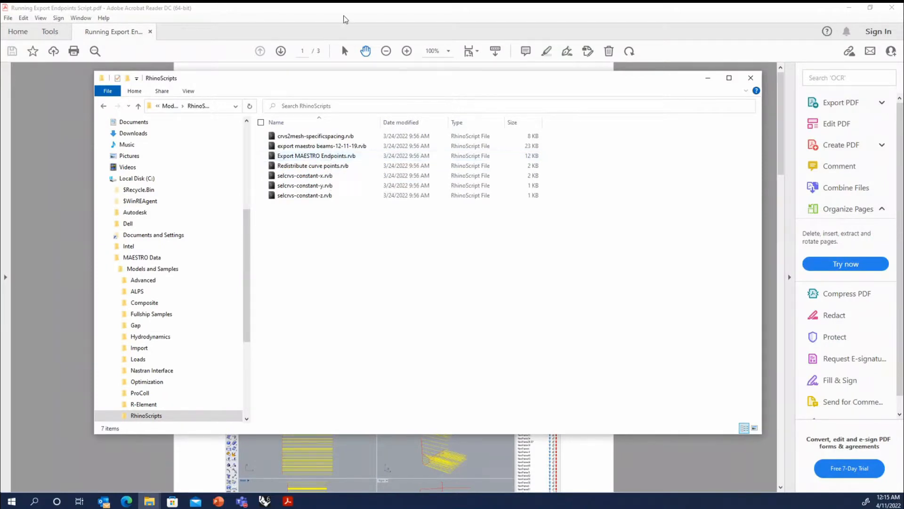
left_click_drag(405, 84, 0, 108)
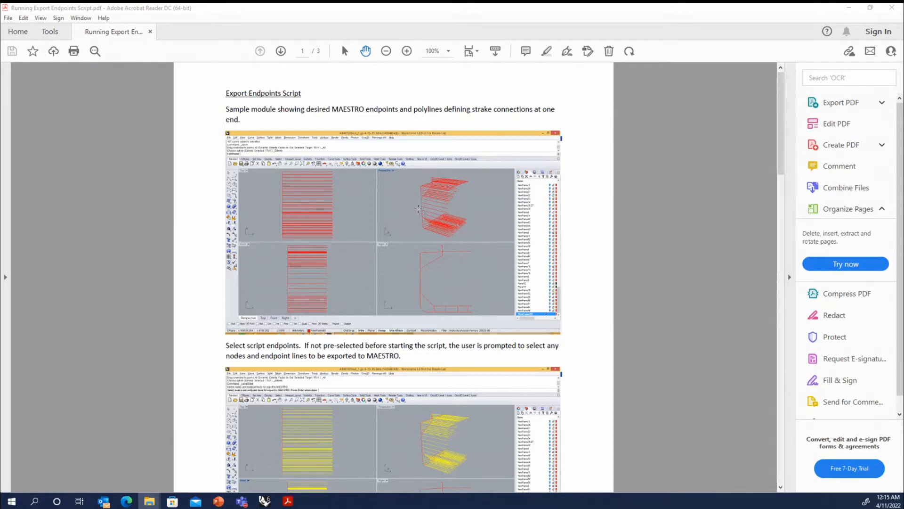
- Read the export endpoints instructions through endpoint selection, strake definitions, MAESTRO import and section spacing, and close the PDF
scroll(418, 209, "down", 3)
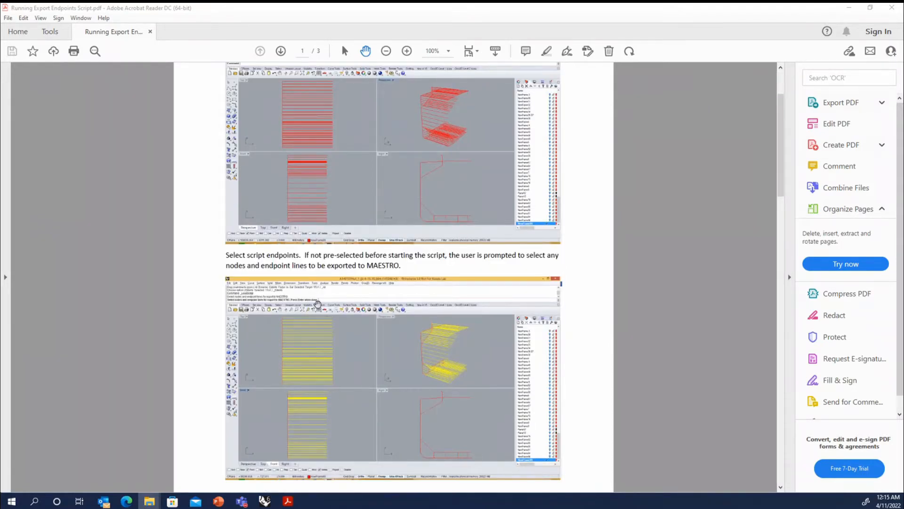
scroll(316, 348, "down", 2)
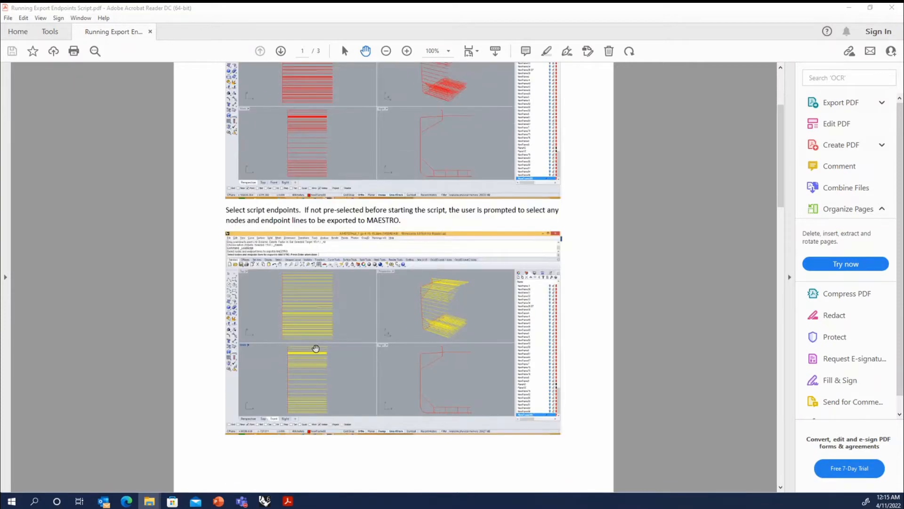
scroll(314, 341, "down", 6)
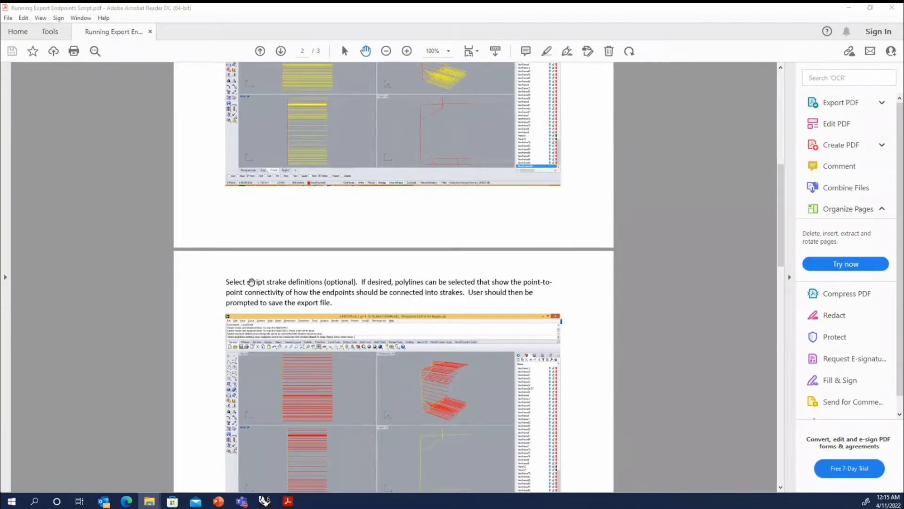
scroll(431, 369, "down", 1)
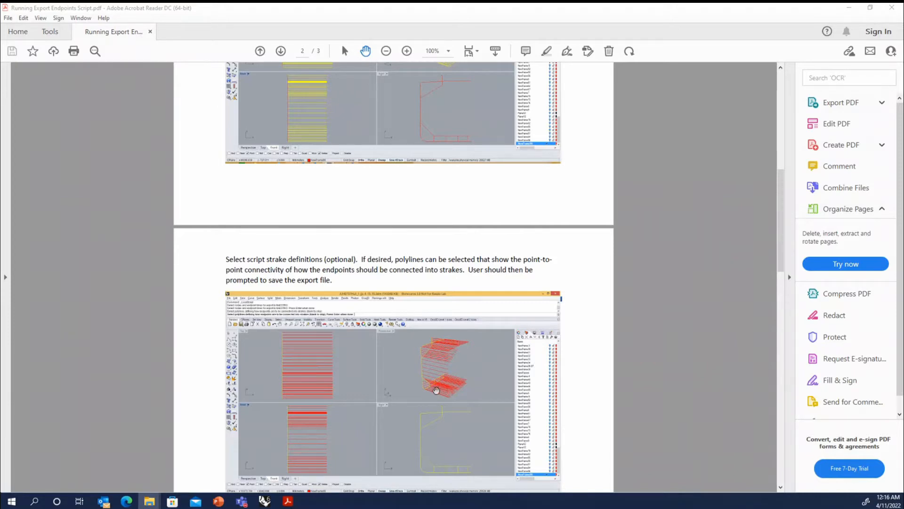
scroll(445, 388, "down", 7)
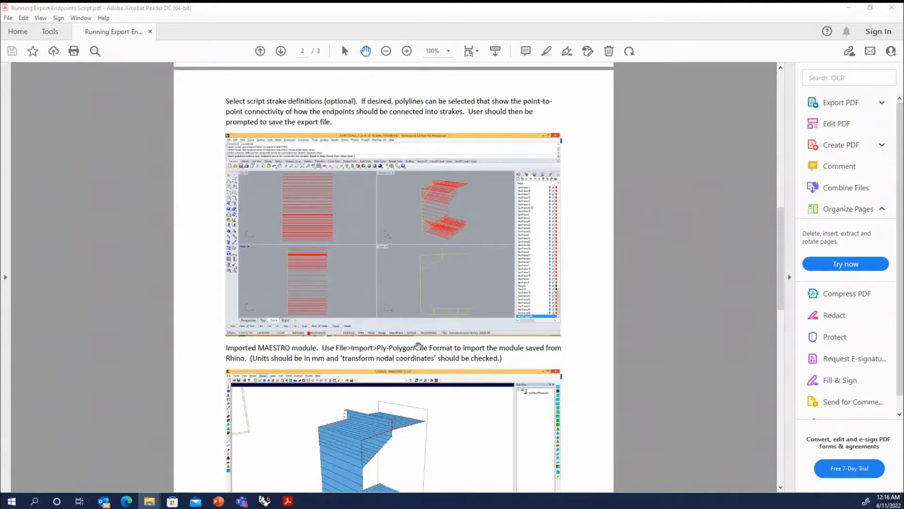
scroll(418, 346, "down", 4)
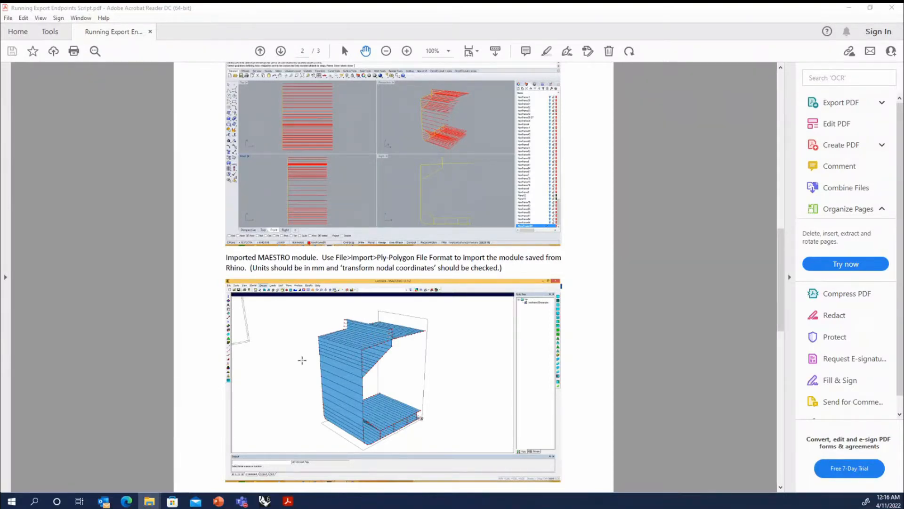
scroll(302, 360, "down", 6)
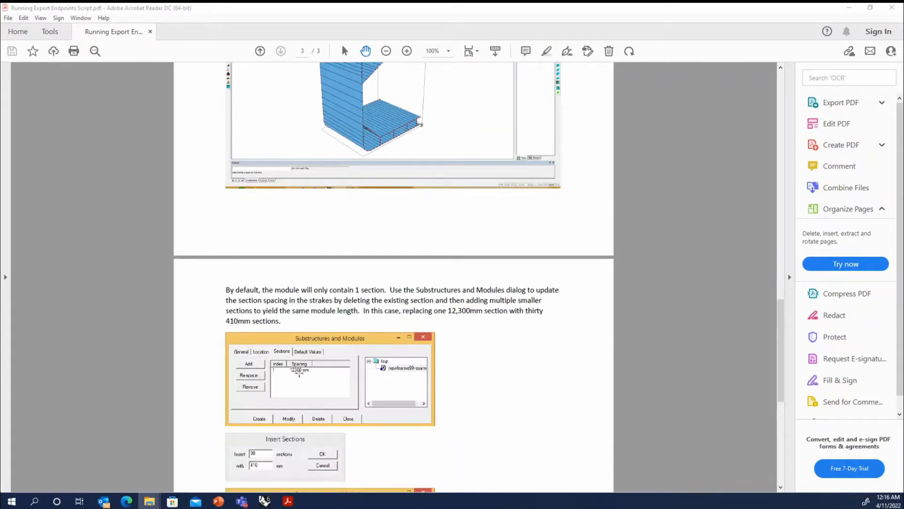
scroll(299, 373, "down", 2)
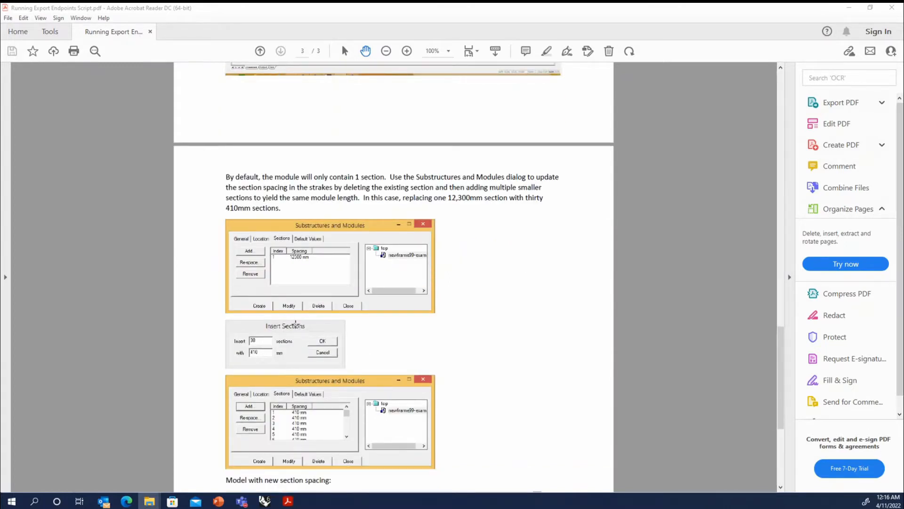
scroll(296, 323, "down", 1)
scroll(296, 322, "down", 1)
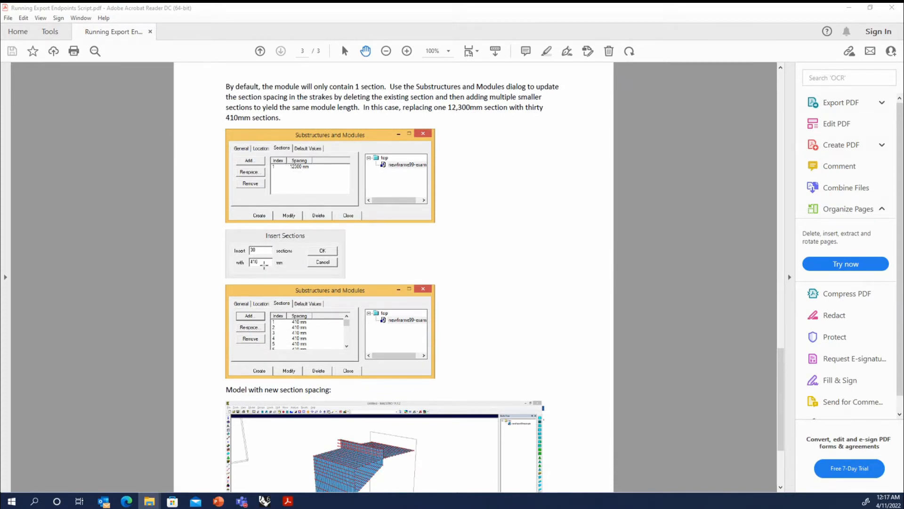
scroll(353, 260, "down", 3)
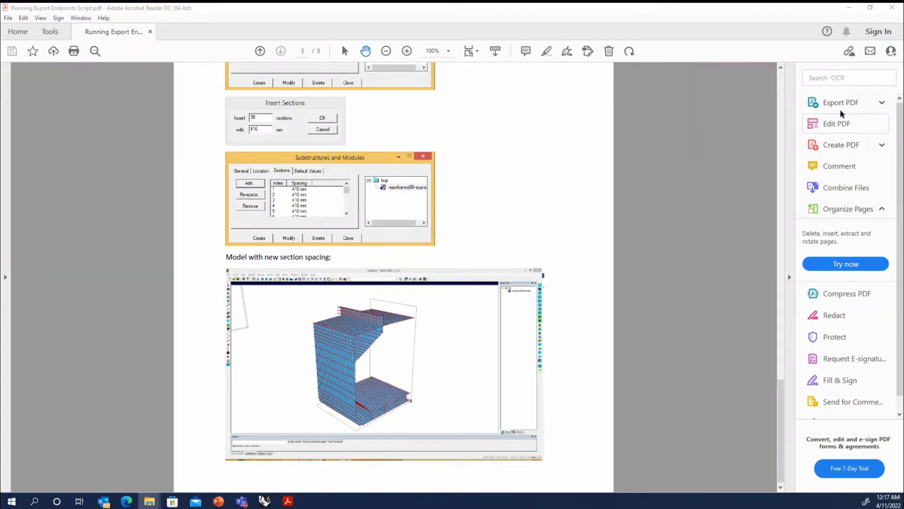
left_click(893, 8)
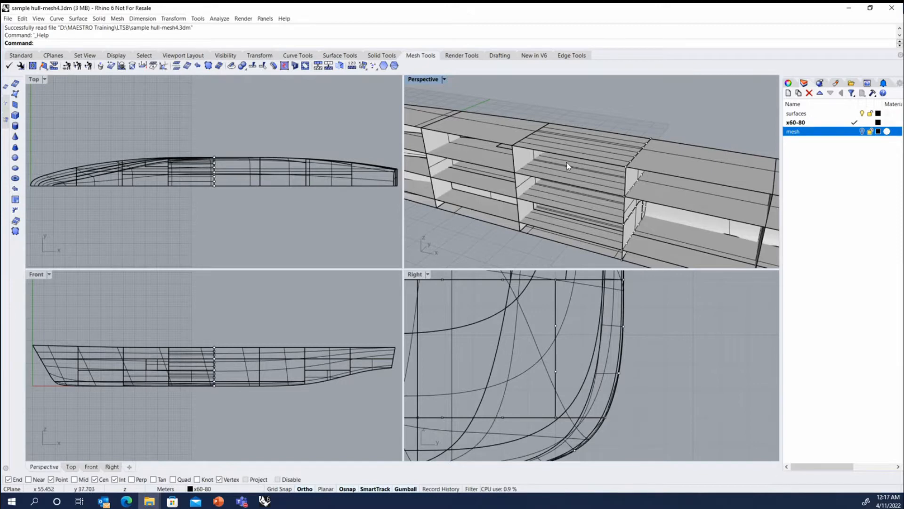
- Make the surfaces layer current and hide the x60-80 layer
left_click(855, 114)
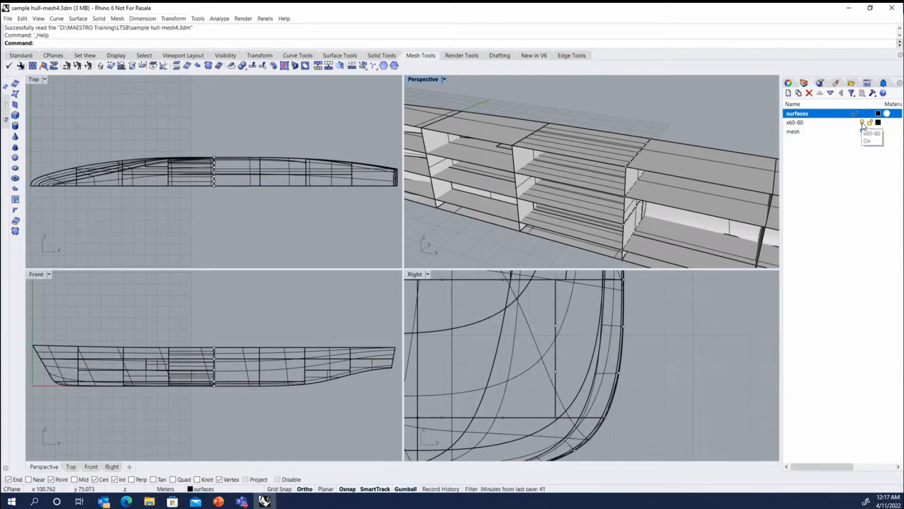
left_click(862, 122)
left_click(803, 140)
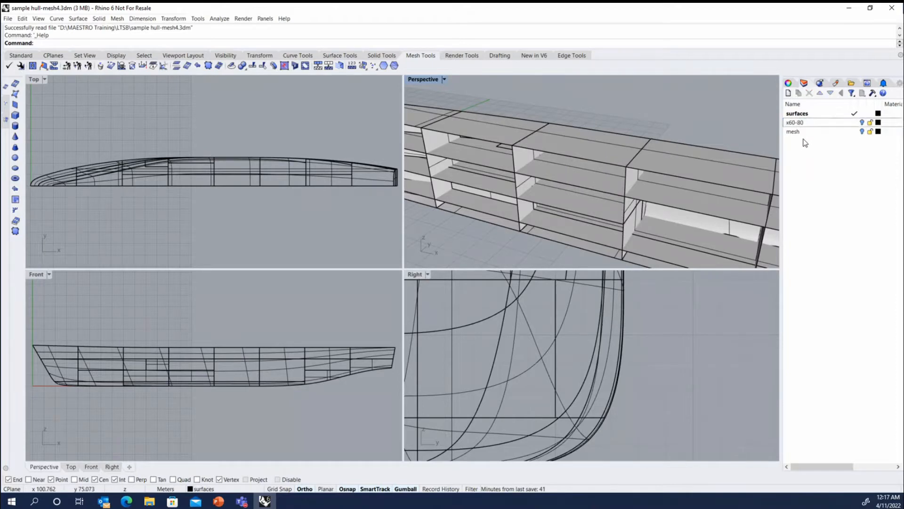
- Create a new layer named strakes
left_click(790, 90)
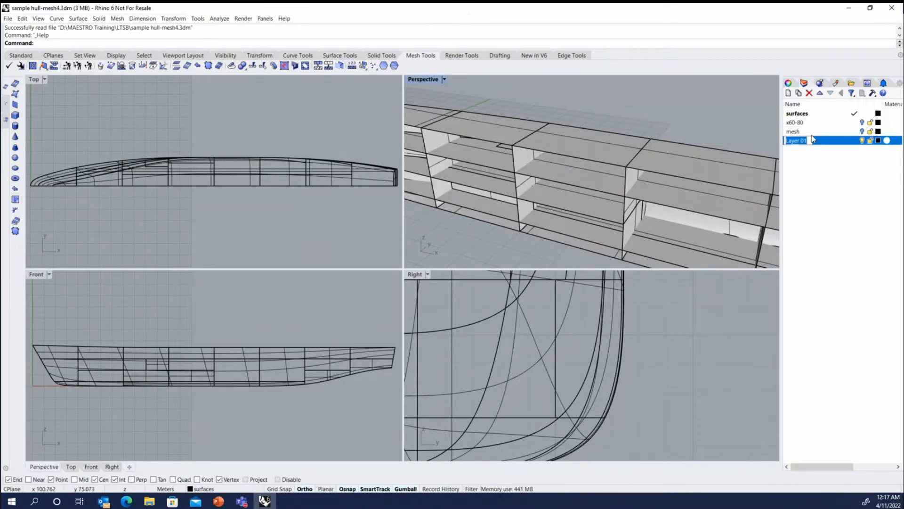
type("strakes")
key("Return")
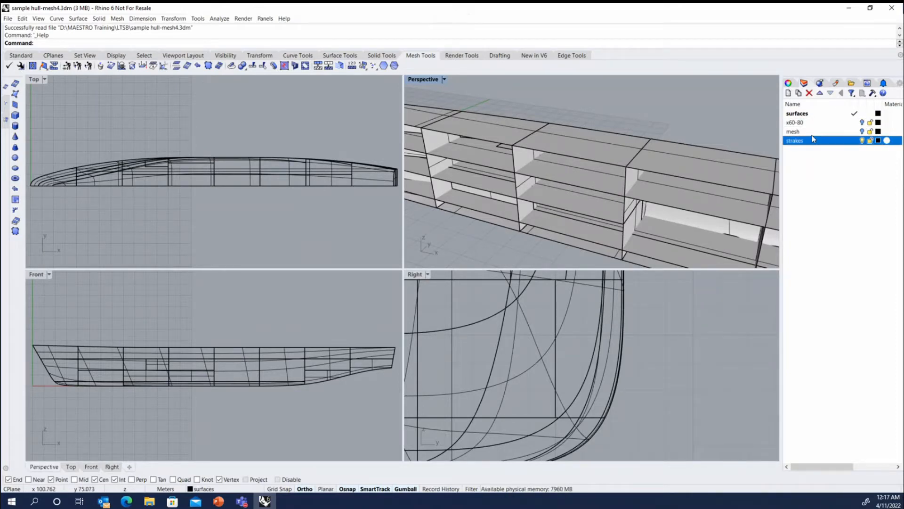
- Examine the hull's internal surfaces around the midship bay, picking the longitudinal bulkhead panel and the long bottom girder
scroll(649, 138, "down", 5)
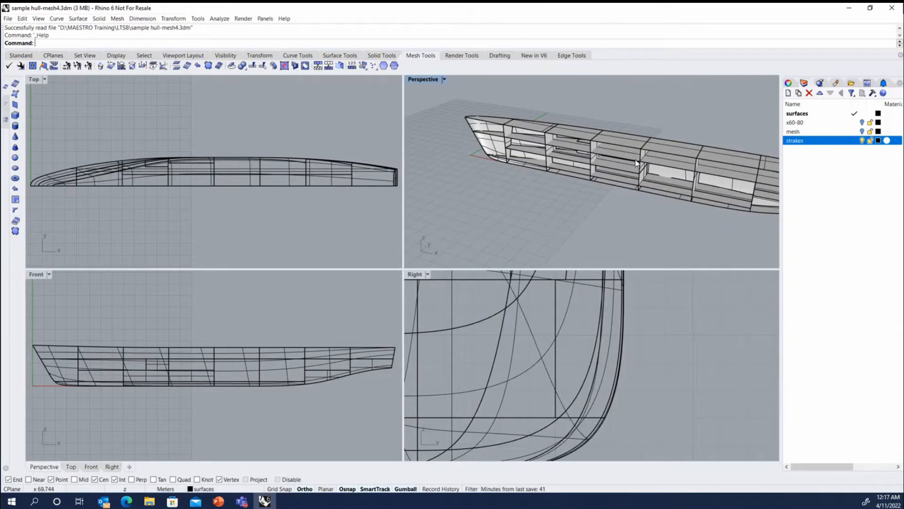
scroll(640, 142, "up", 5)
right_click_drag(636, 127, 736, 160)
scroll(624, 202, "up", 3)
left_click(622, 187)
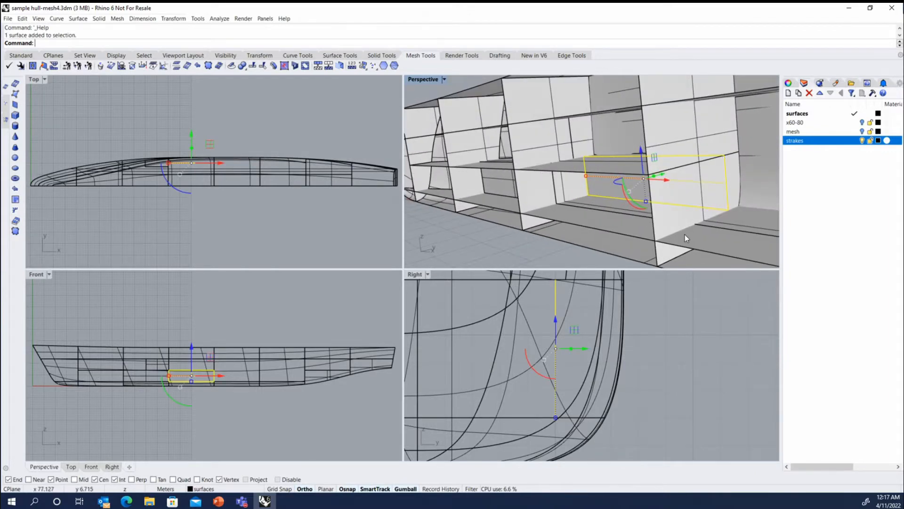
right_click_drag(732, 214, 720, 238)
left_click(664, 225)
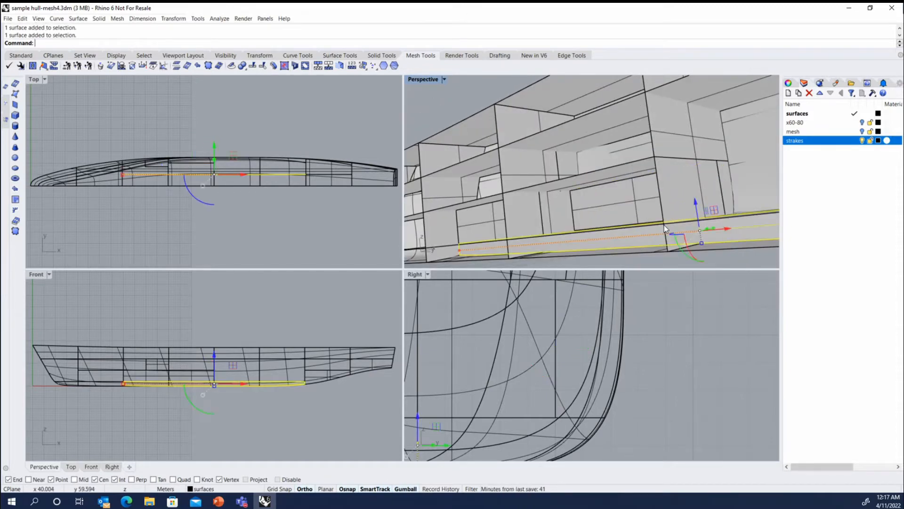
mouse_move(664, 225)
right_mouse_down()
mouse_move(636, 250)
mouse_move(665, 229)
right_mouse_up()
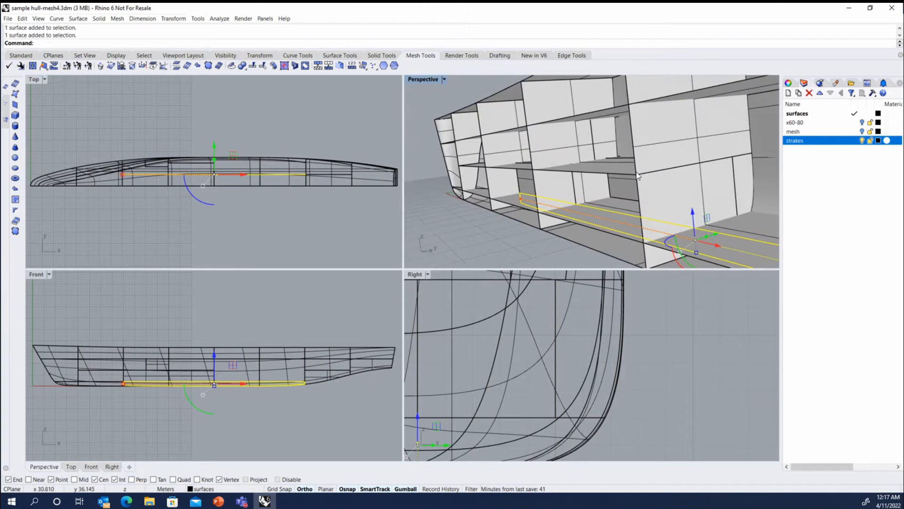
right_click_drag(639, 176, 542, 201)
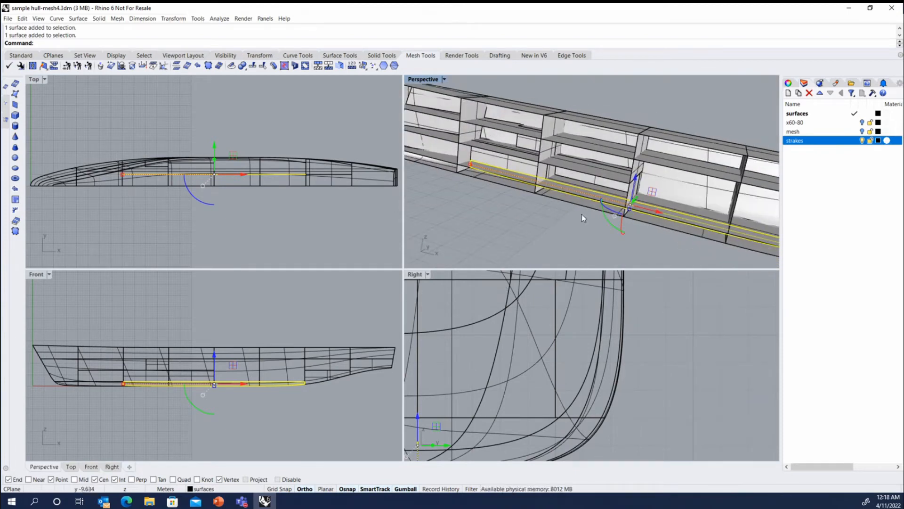
left_click(583, 176)
left_click(587, 182)
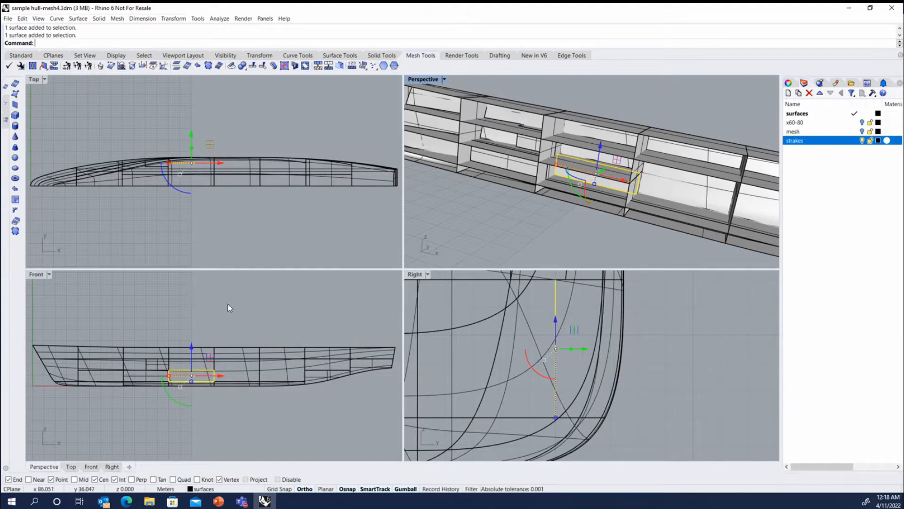
- Examine which surfaces run through the midship bay by area-selecting them in the Front view and picking the upper deck in Perspective
left_click(207, 319)
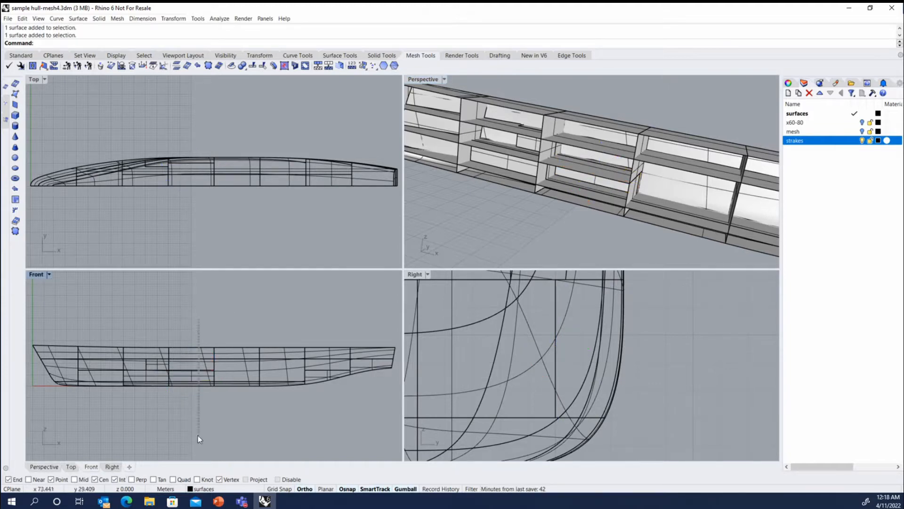
left_click_drag(198, 436, 191, 434)
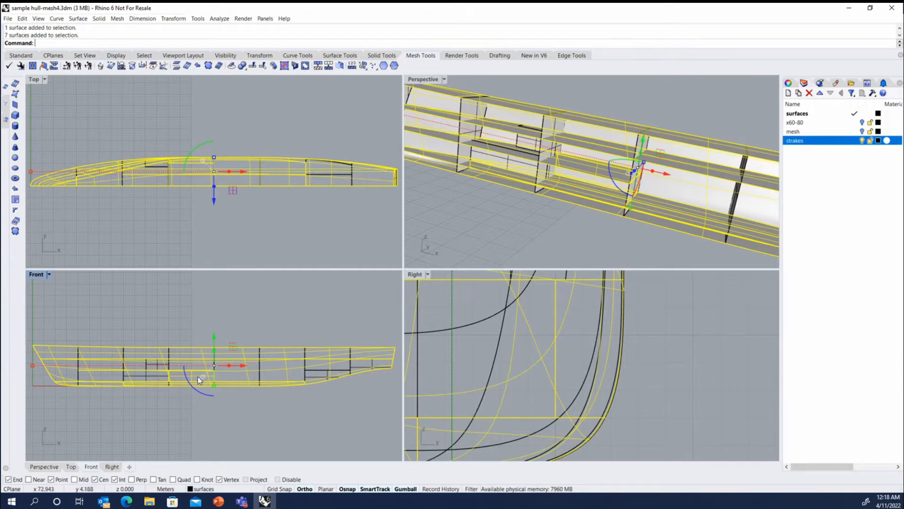
left_click(205, 326)
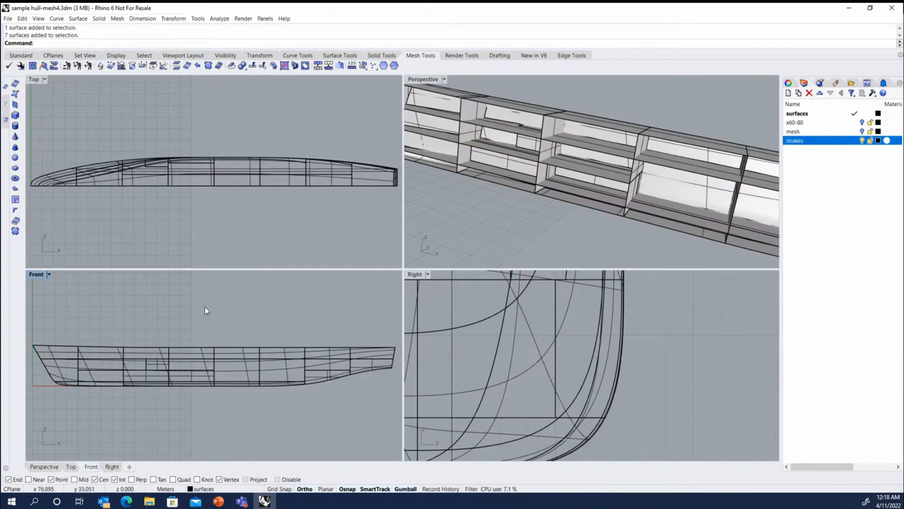
left_click_drag(180, 409, 180, 409)
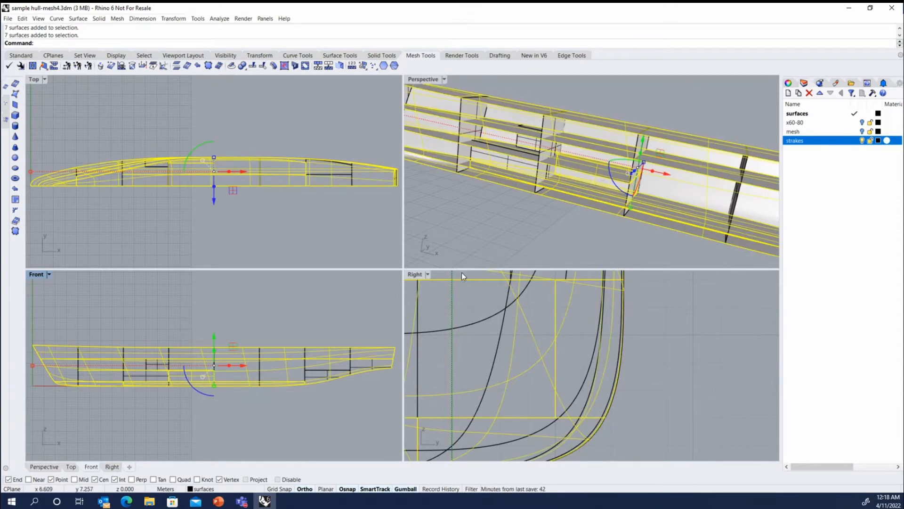
left_click(539, 222)
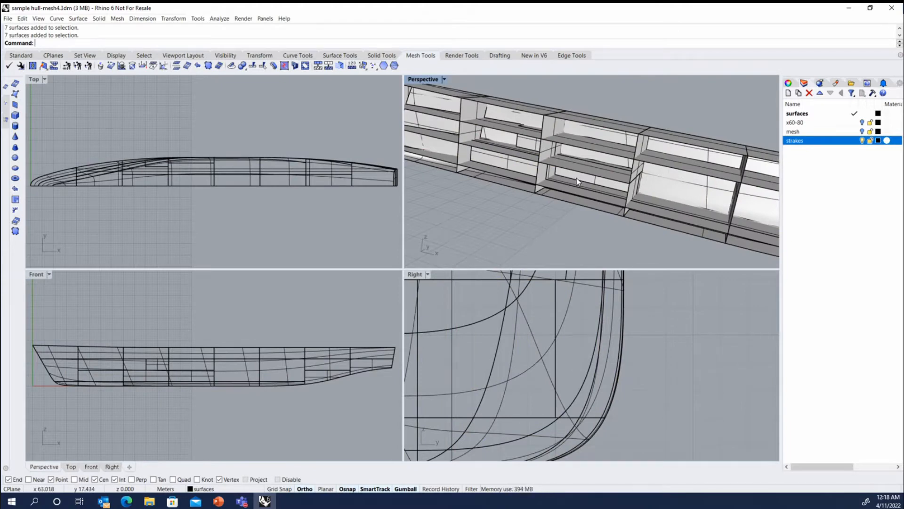
left_click(606, 126)
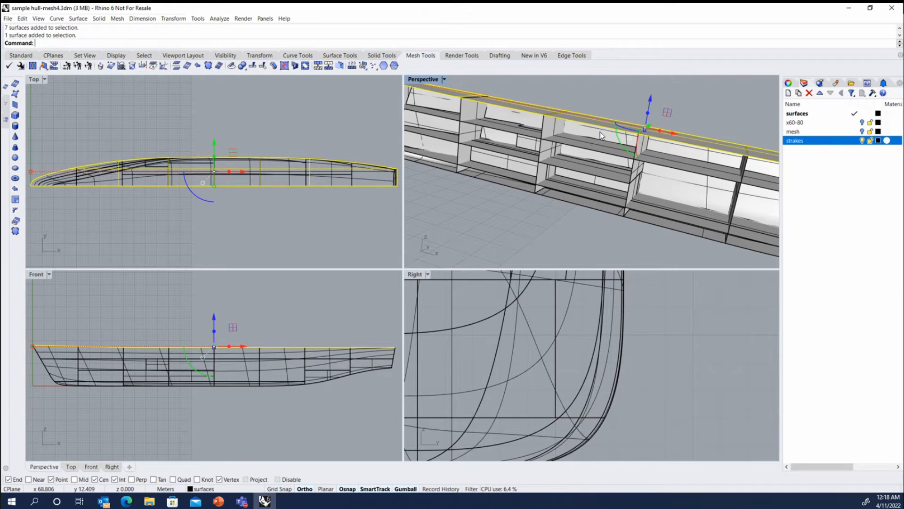
left_click(600, 132)
right_click_drag(557, 195, 498, 200)
left_click(499, 201)
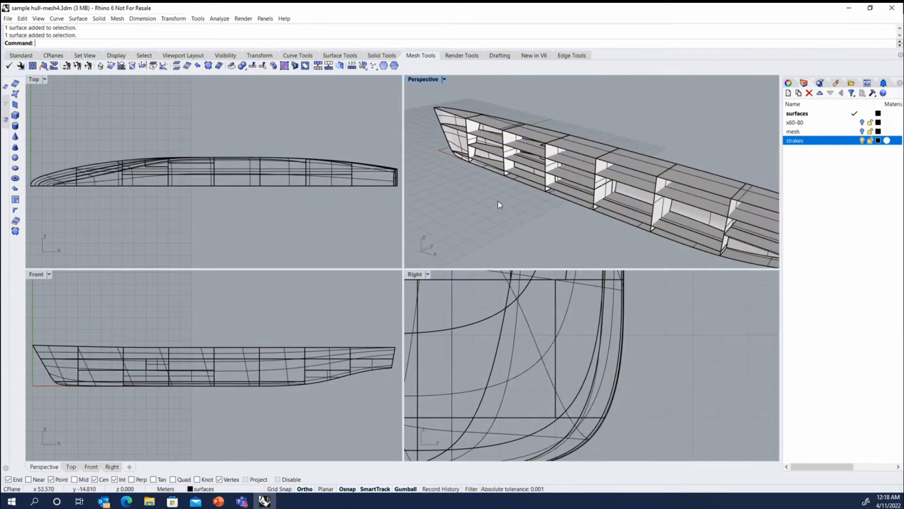
- Select the decks, hull shell and bottom surfaces running through the midship bay one by one
left_click(632, 160)
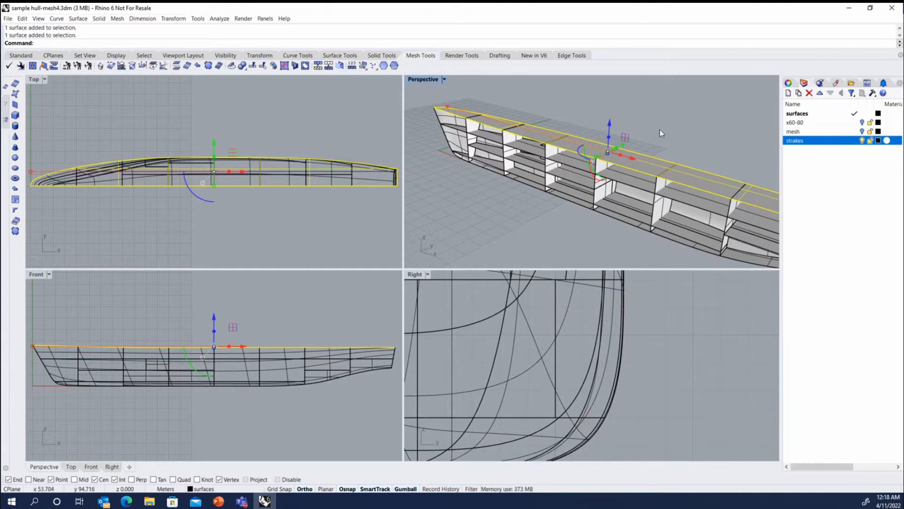
left_click(637, 180, "shift")
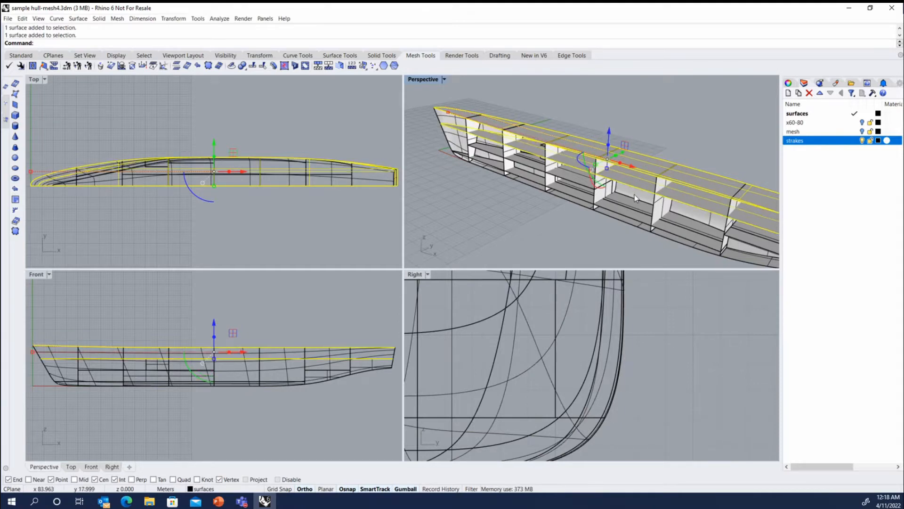
left_click(634, 195, "shift")
left_click(626, 206, "shift")
left_click(626, 201, "shift")
left_click(623, 199, "shift")
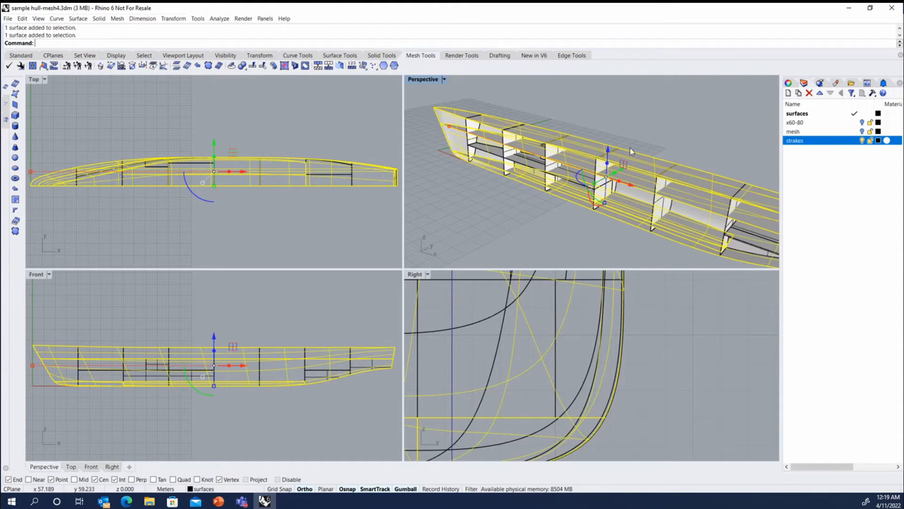
- Remove the individually picked deck, hull and bottom surfaces from the selection
left_click_drag(626, 167, 643, 163, "ctrl")
left_click(603, 149, "ctrl")
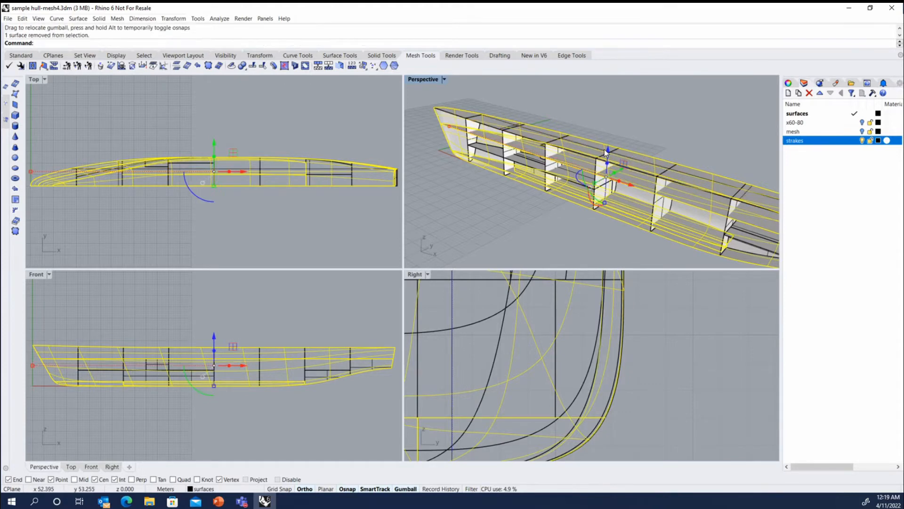
left_click(598, 146, "ctrl")
left_click(635, 200, "ctrl")
left_click(646, 183, "ctrl")
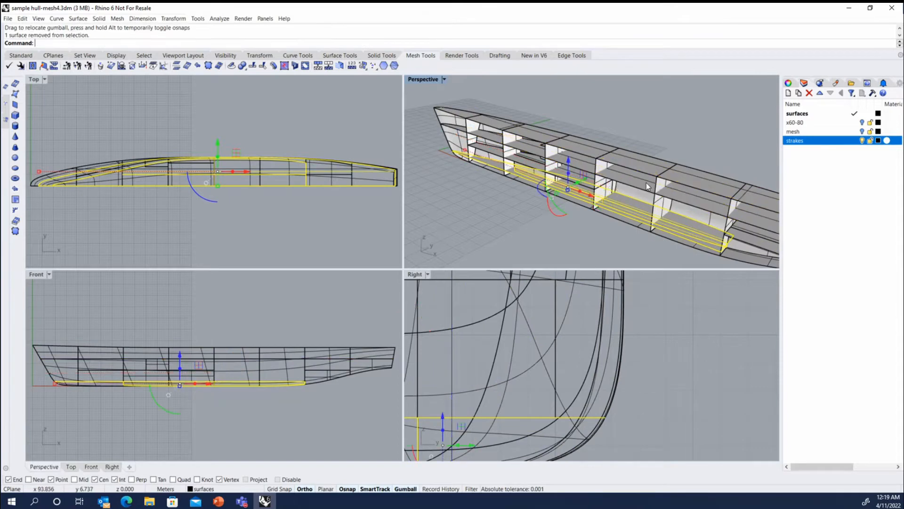
left_click(633, 208, "ctrl")
left_click(631, 219, "ctrl")
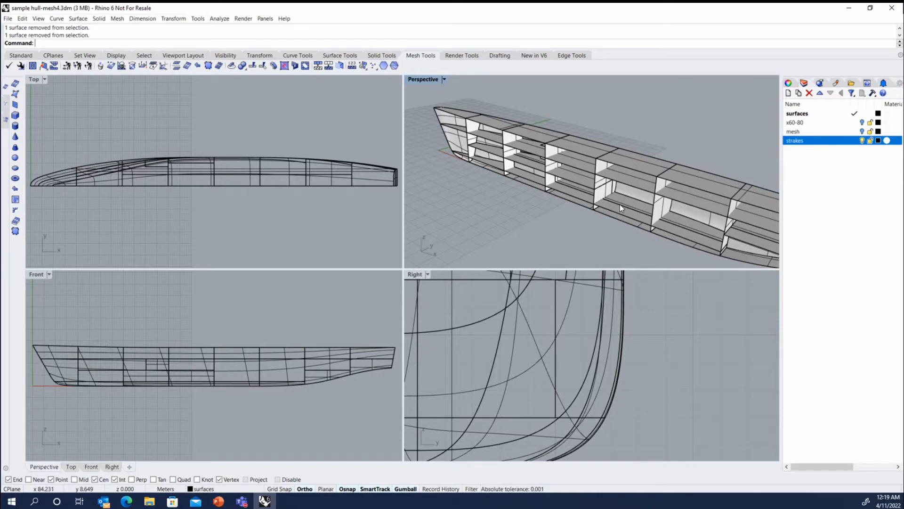
- Select all surfaces passing through the midship bay with one crossing selection
right_click_drag(570, 230, 544, 149)
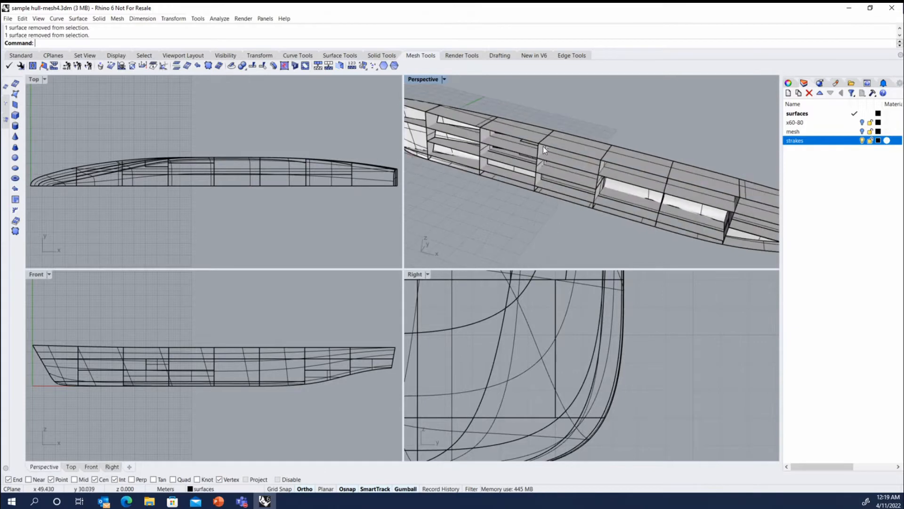
left_click(570, 142)
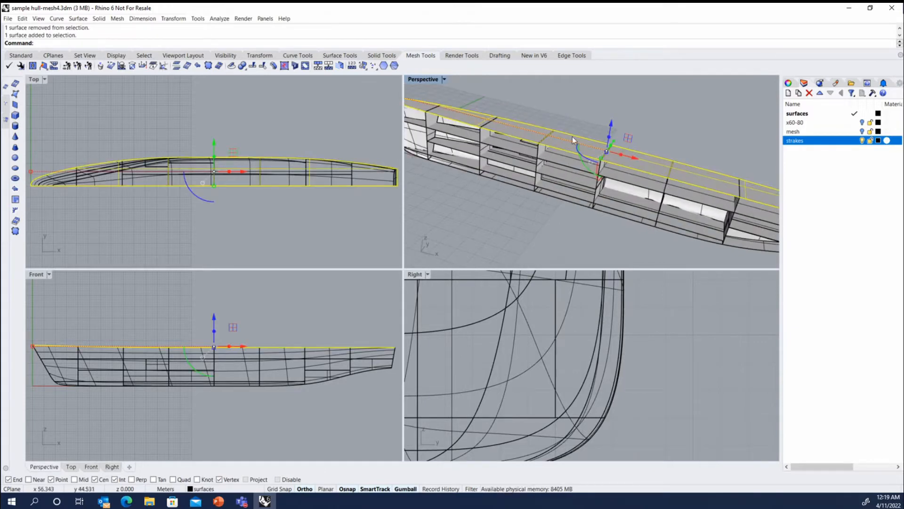
left_click(578, 121)
left_click_drag(566, 205, 565, 208)
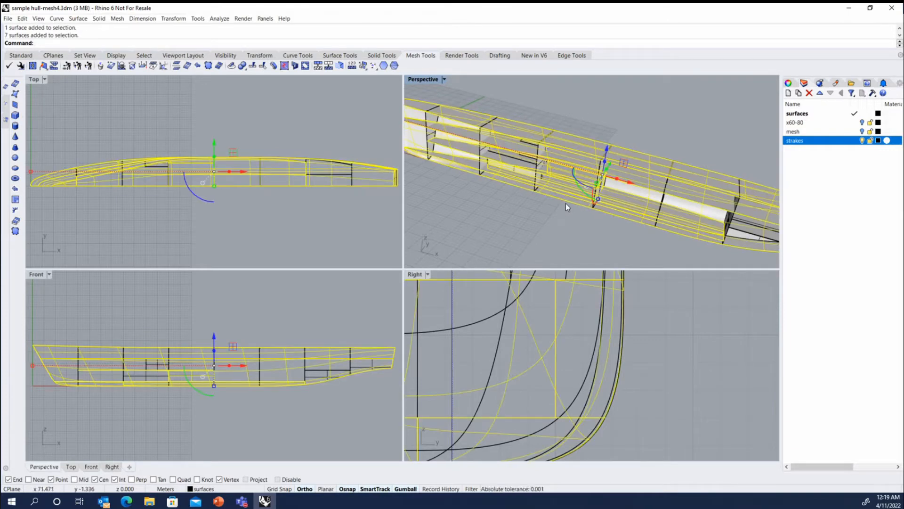
- Use Section to cut the selected surfaces with a vertical plane at the bulkhead at x = 60
type("section")
key("Return")
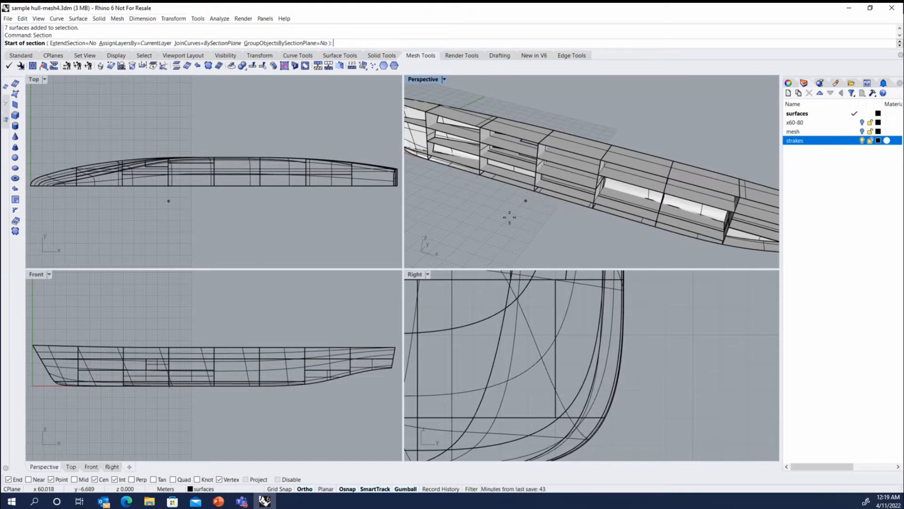
left_click(168, 394)
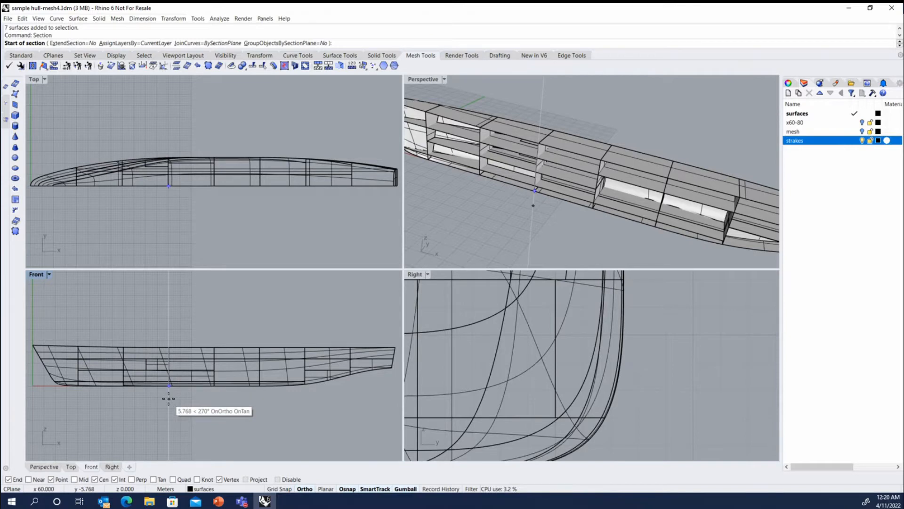
left_click(170, 397)
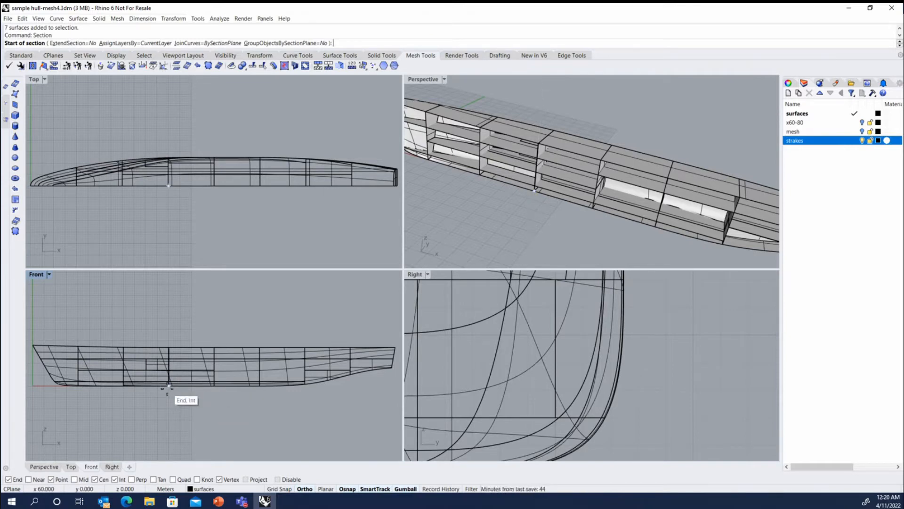
left_click(168, 387)
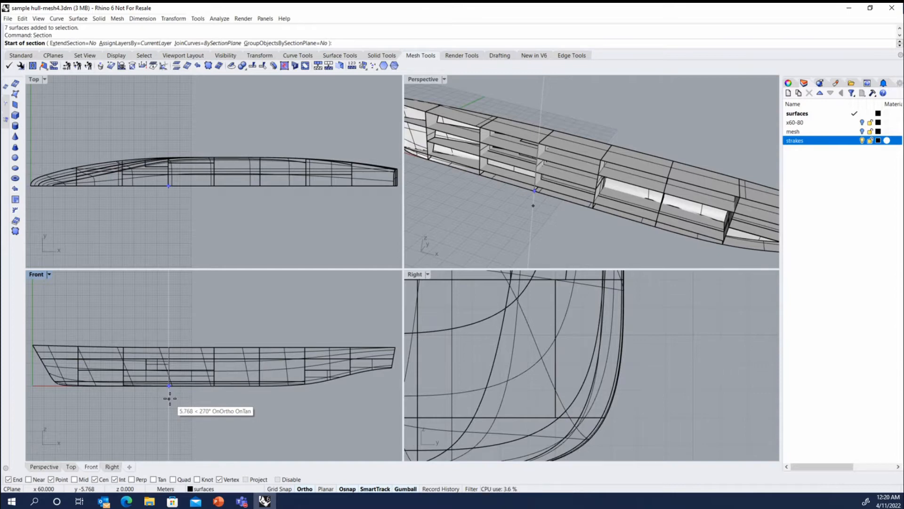
left_click(169, 399)
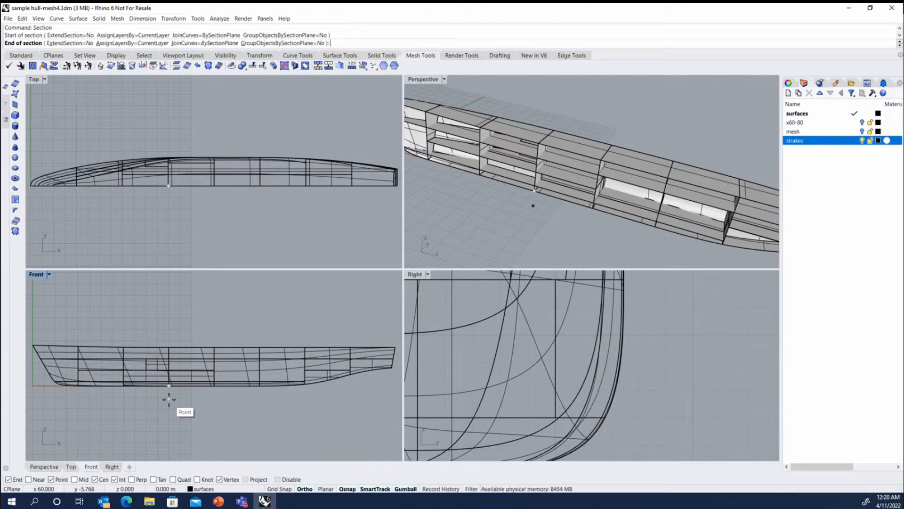
left_click(174, 305)
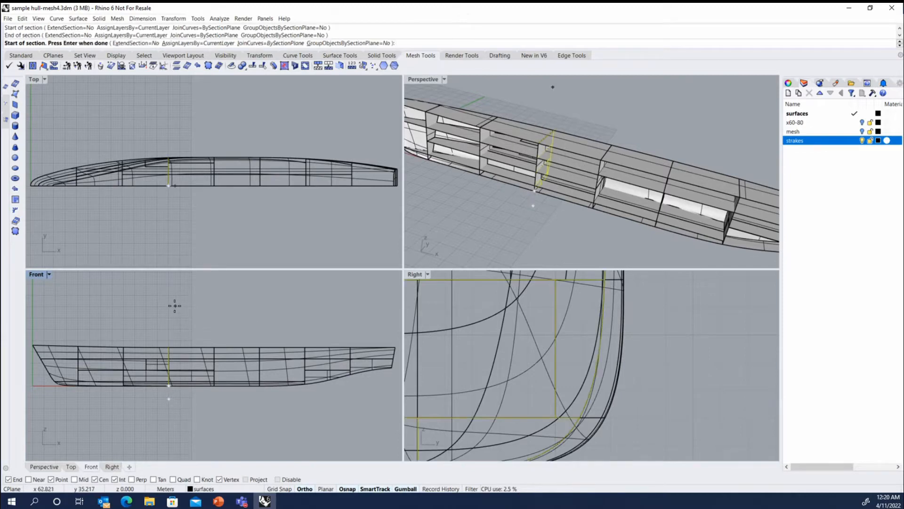
- Add a second vertical section through the surfaces at the x = 80 bulkhead and finish the Section command
left_click(214, 395)
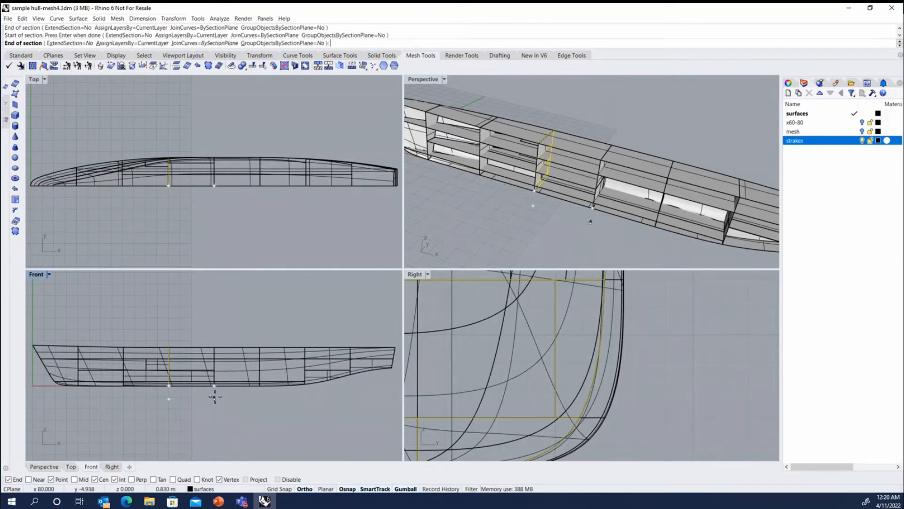
left_click(229, 310)
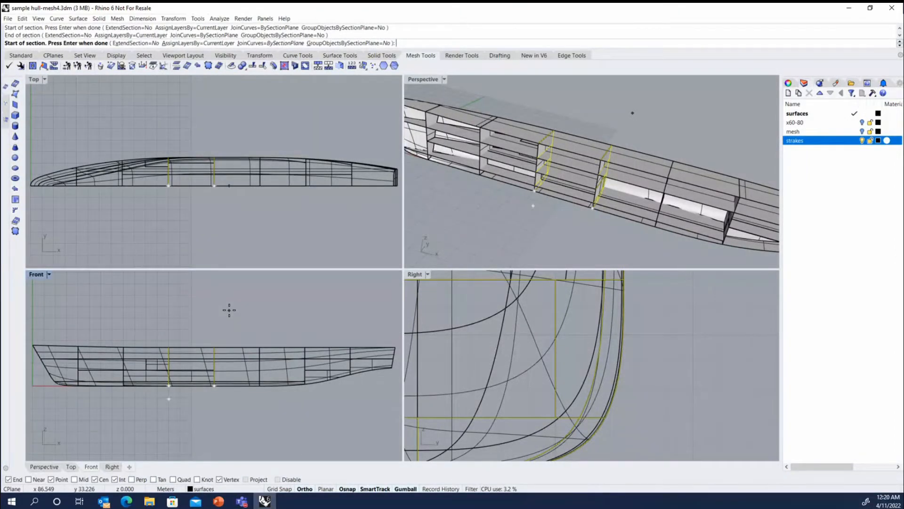
right_click_drag(229, 309, 235, 306)
key("Return")
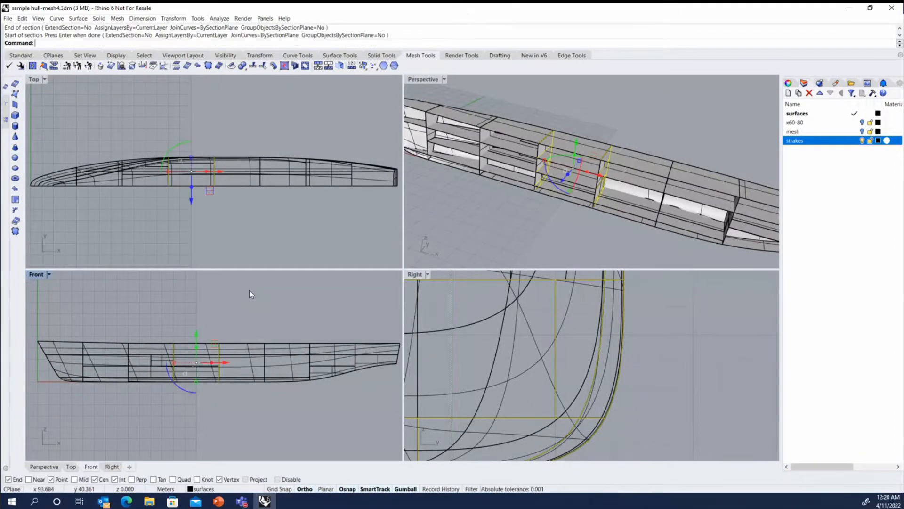
- Move the selected section curves to the strakes layer and clear the selection
right_click_drag(555, 203, 597, 153)
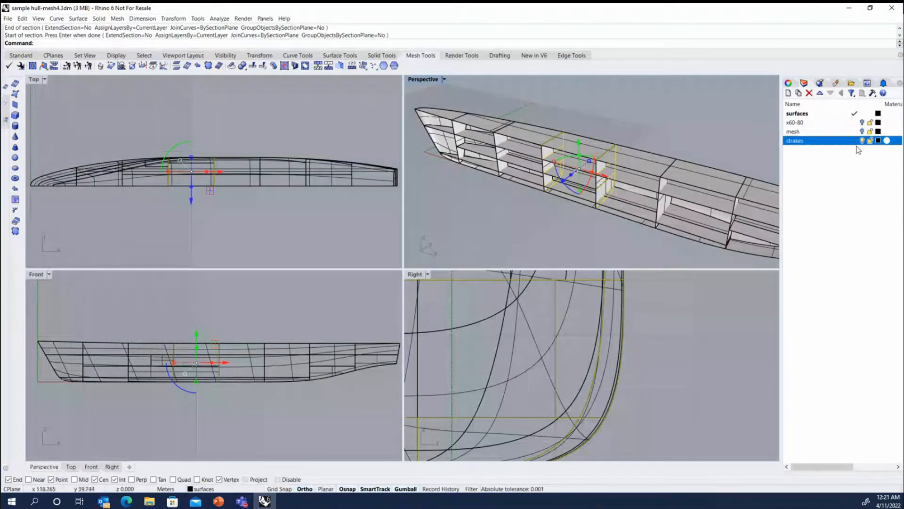
left_click(790, 84)
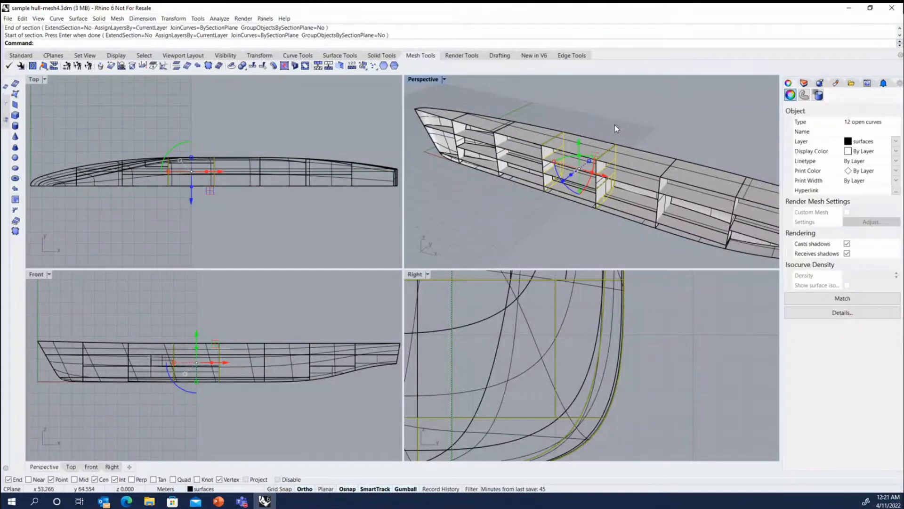
left_click(869, 141)
left_click(871, 179)
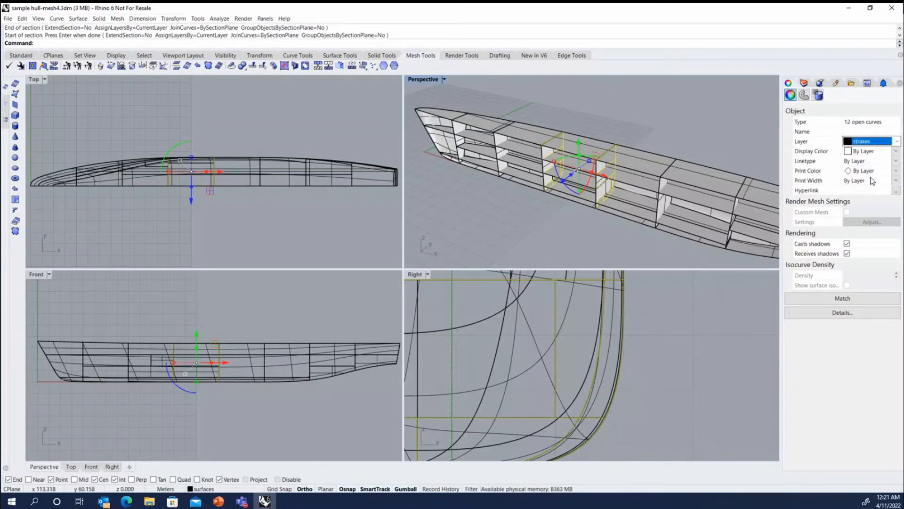
left_click(757, 106)
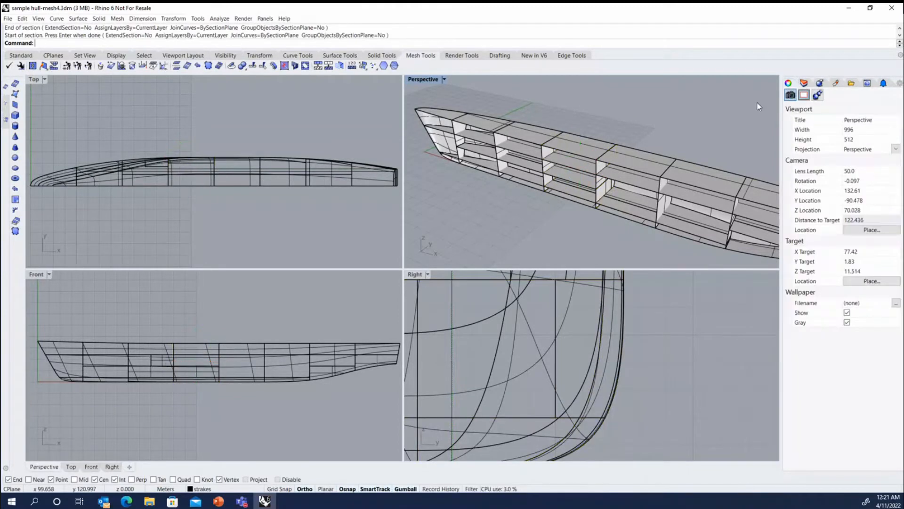
- Make the strakes layer current and hide the surfaces layer so that only the section curves are displayed
left_click(804, 83)
left_click(855, 141)
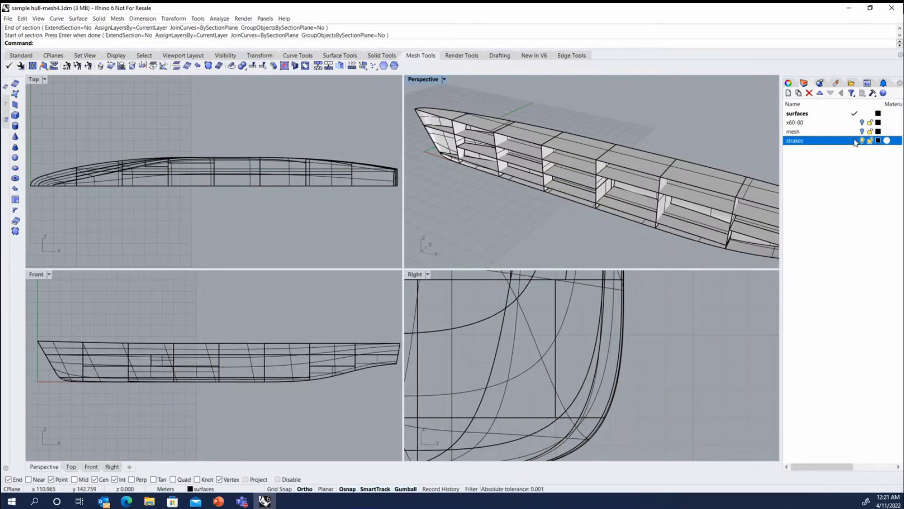
left_click(855, 141)
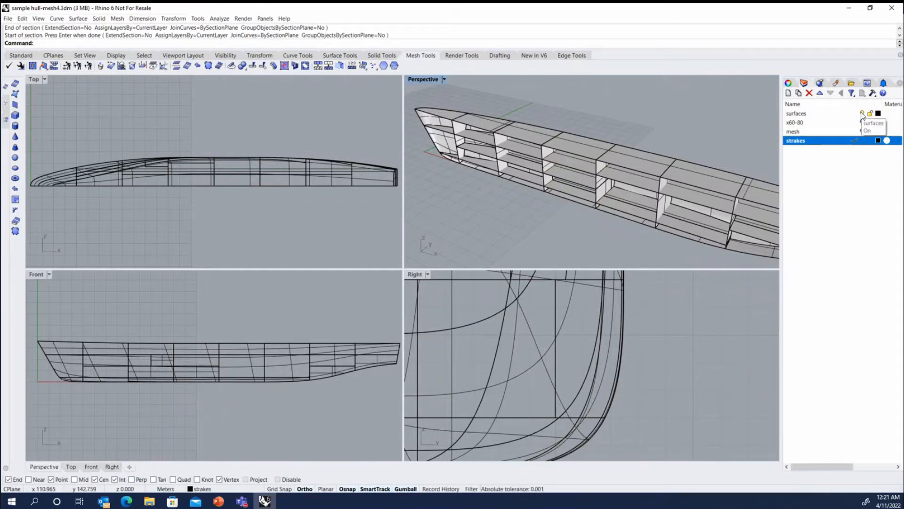
left_click(862, 114)
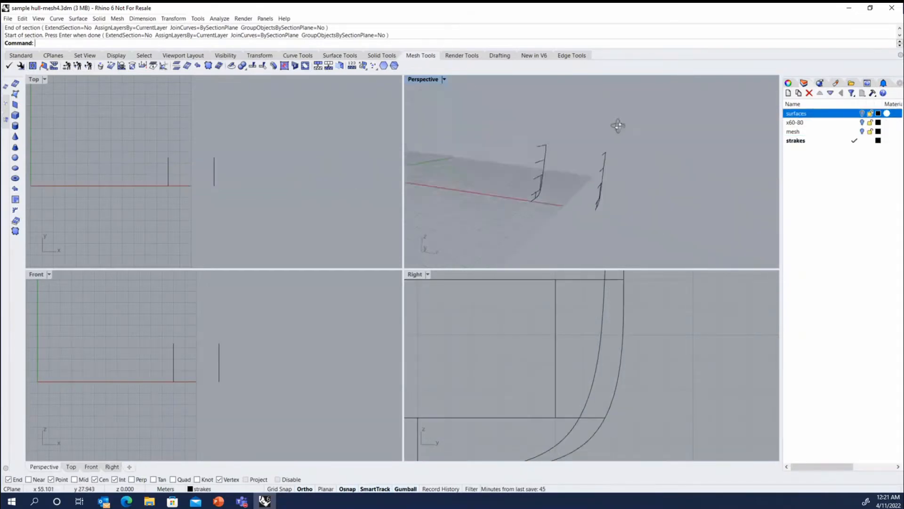
right_click_drag(599, 151, 556, 157)
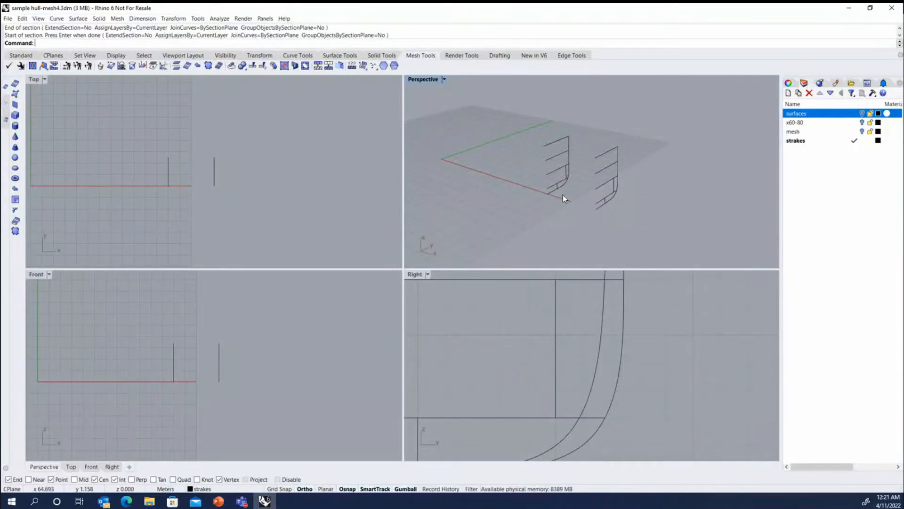
right_click_drag(592, 172, 564, 167)
scroll(563, 164, "up", 1)
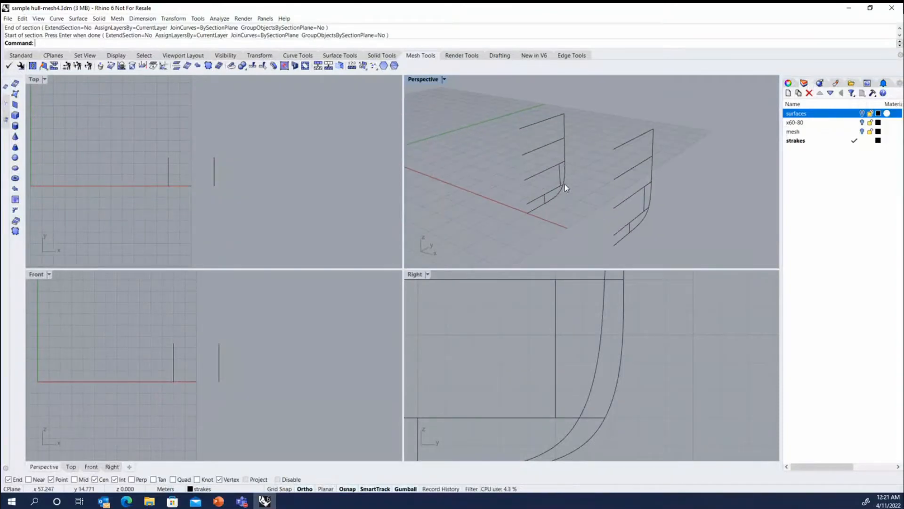
scroll(564, 184, "up", 1)
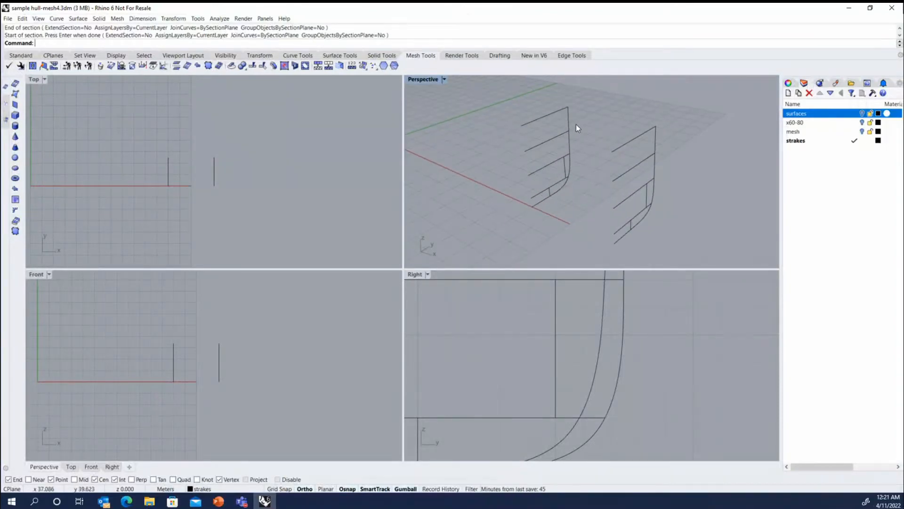
- Start a polyline and set the object snaps to End, Point, Int, Perp and Vertex, with Center turned off
left_click(25, 56)
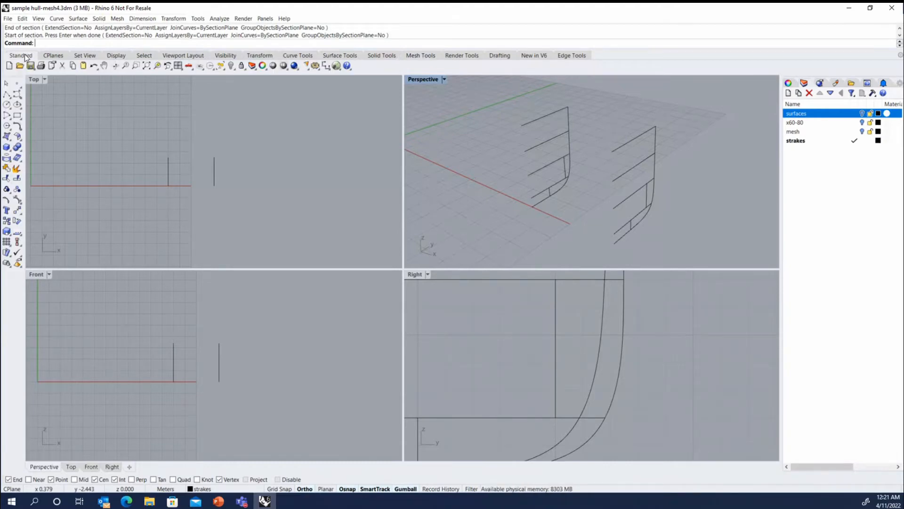
left_click(7, 95)
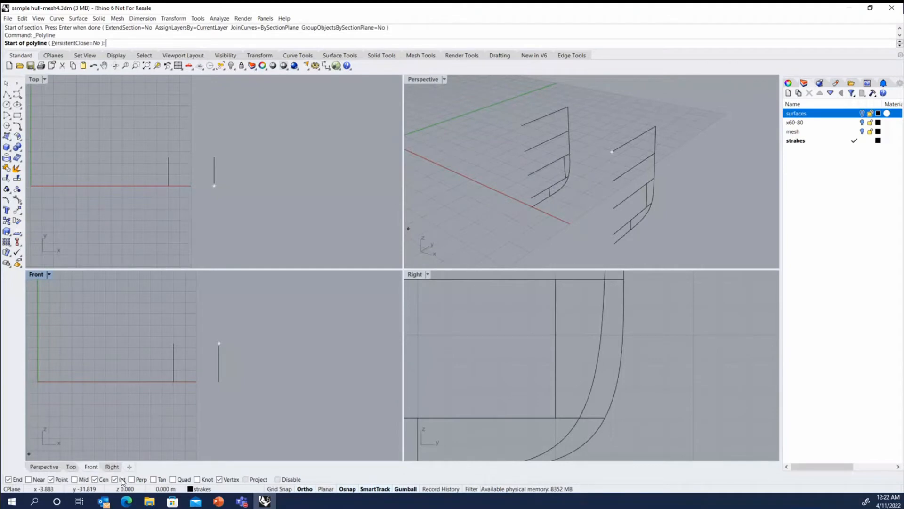
left_click(96, 479)
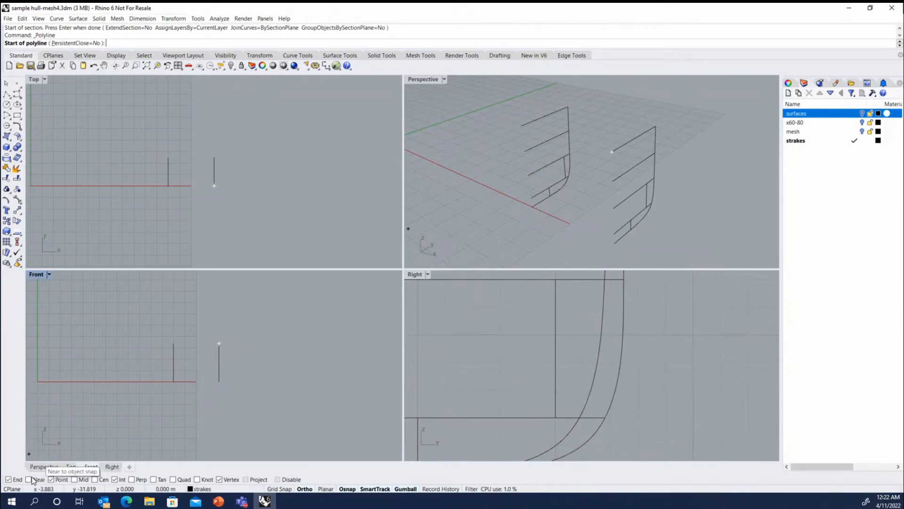
left_click(38, 479)
left_click(38, 480)
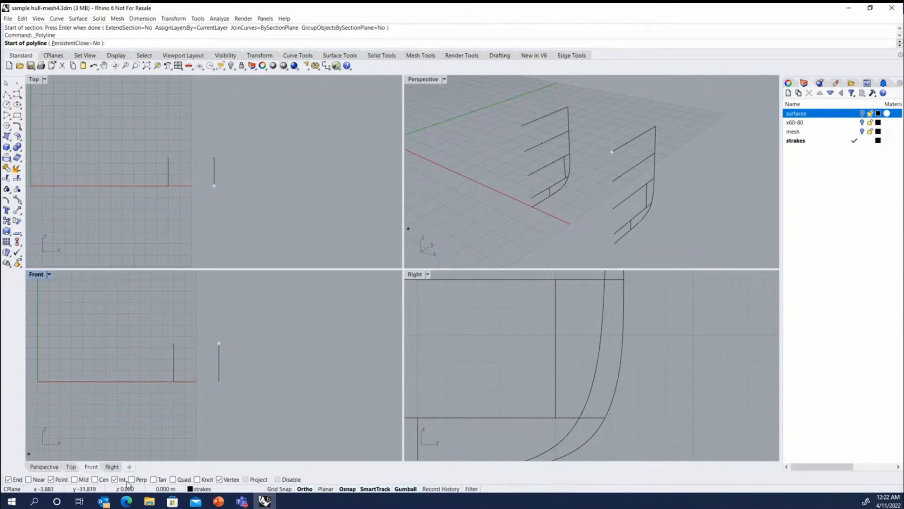
left_click(141, 480)
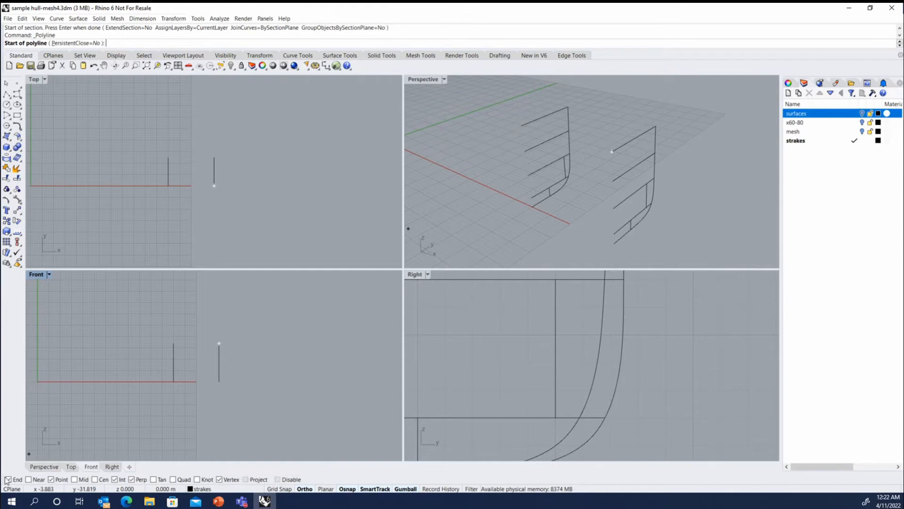
right_click(227, 480)
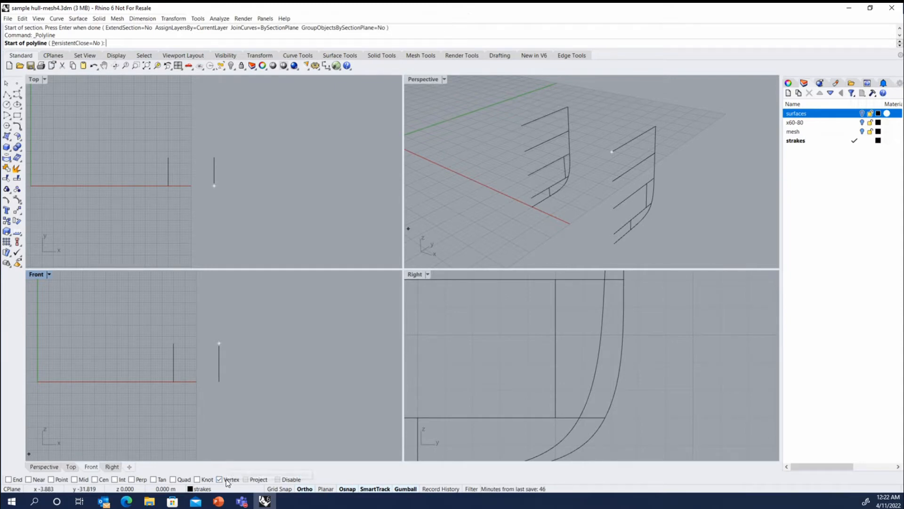
right_click(226, 480)
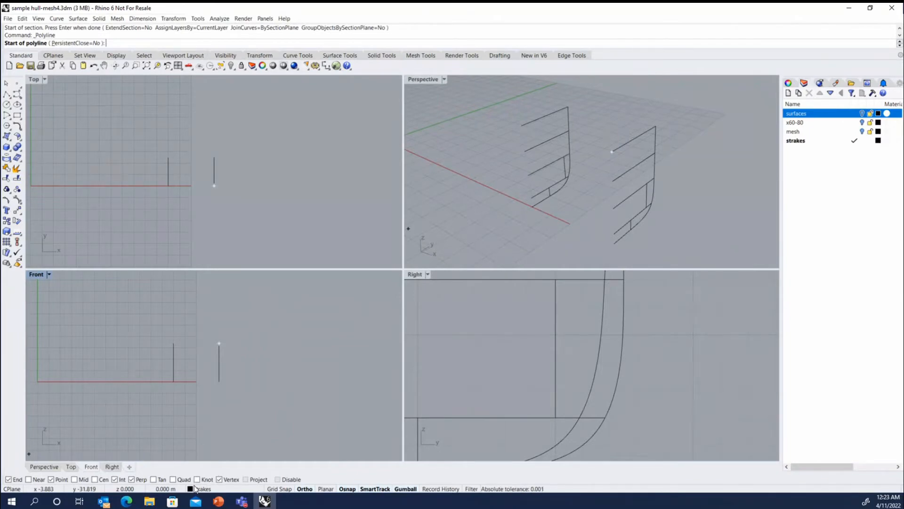
right_click(230, 480)
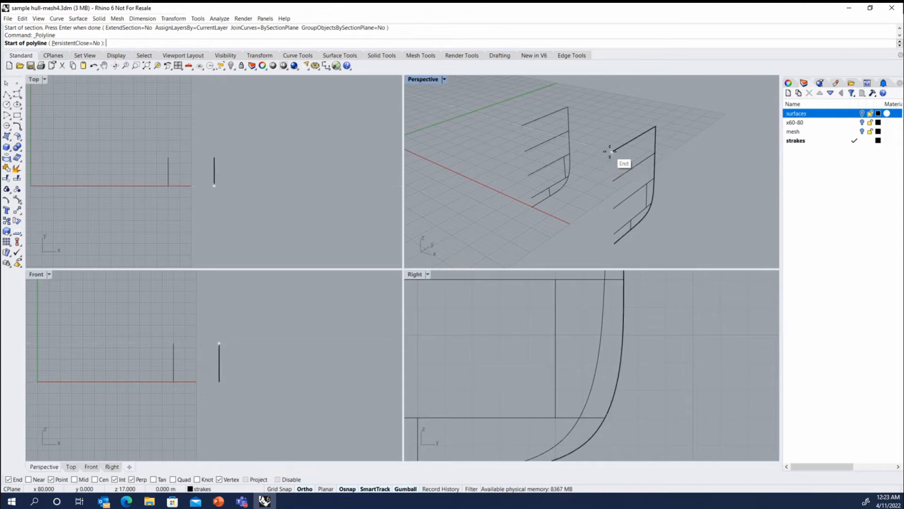
- Draw a polyline joining the centreline ends of the uppermost section curves from x = 80 to x = 60
left_click(609, 150)
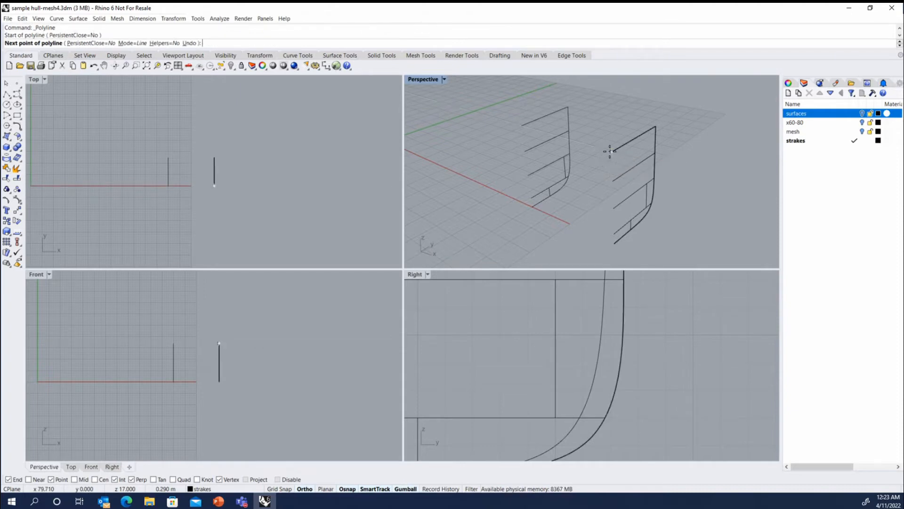
left_click(521, 126)
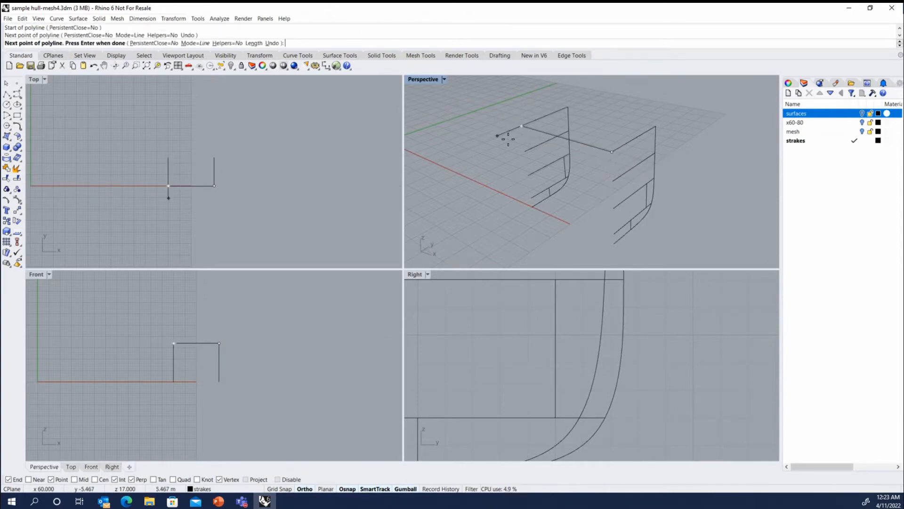
key("Return")
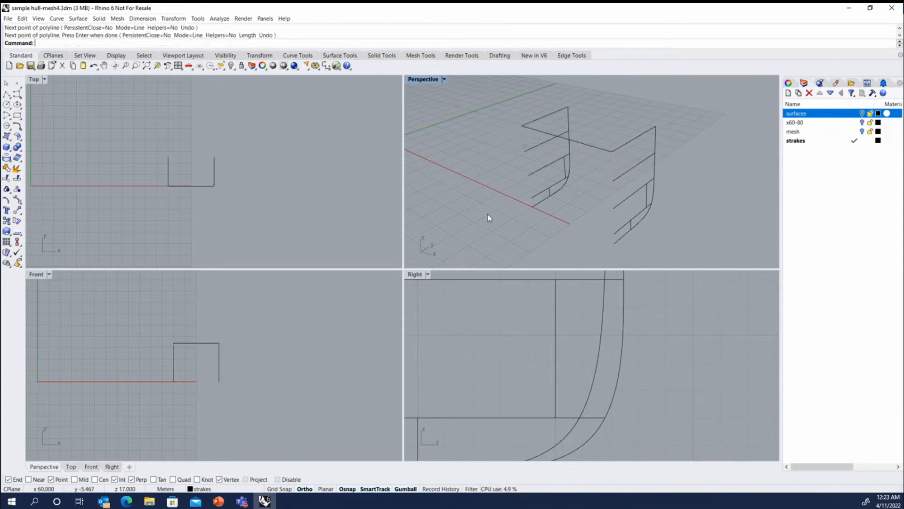
- Try to copy the new centreline strake line 2.5 m across the top deck toward the hull side
left_click(535, 130)
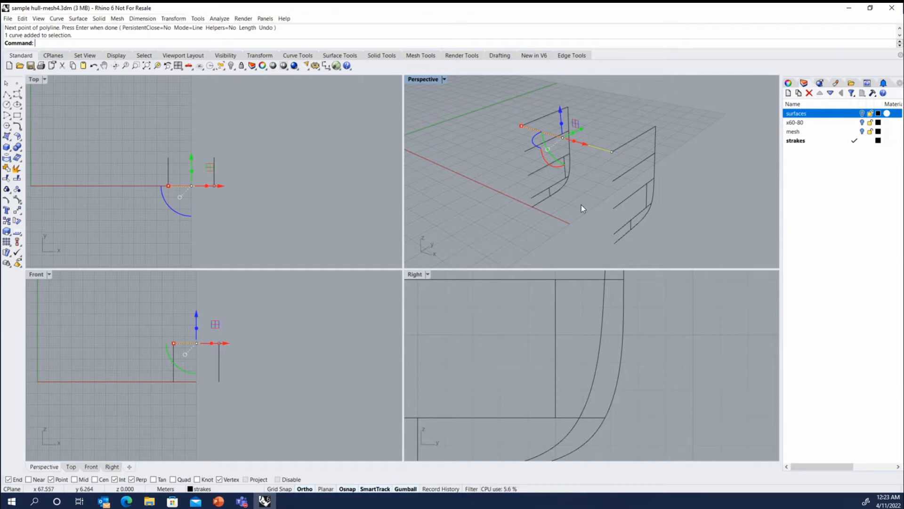
type("opy")
key("Return")
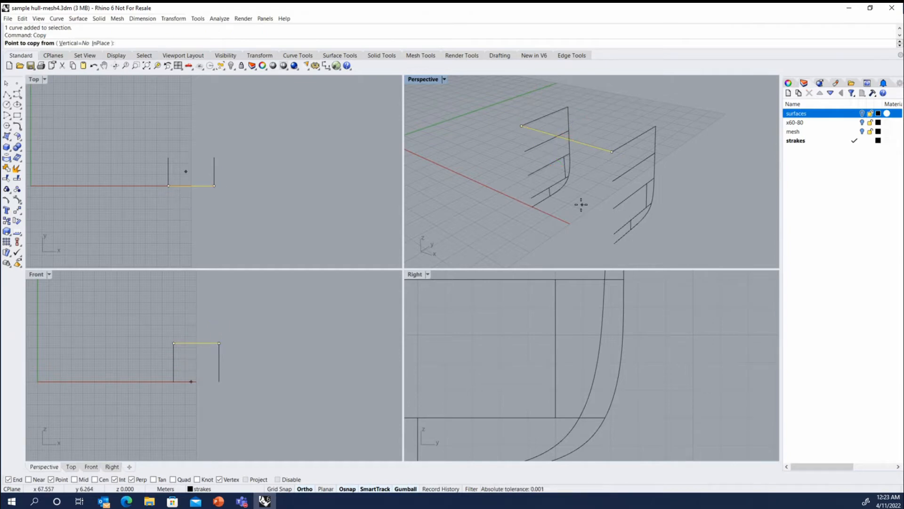
left_click(599, 130)
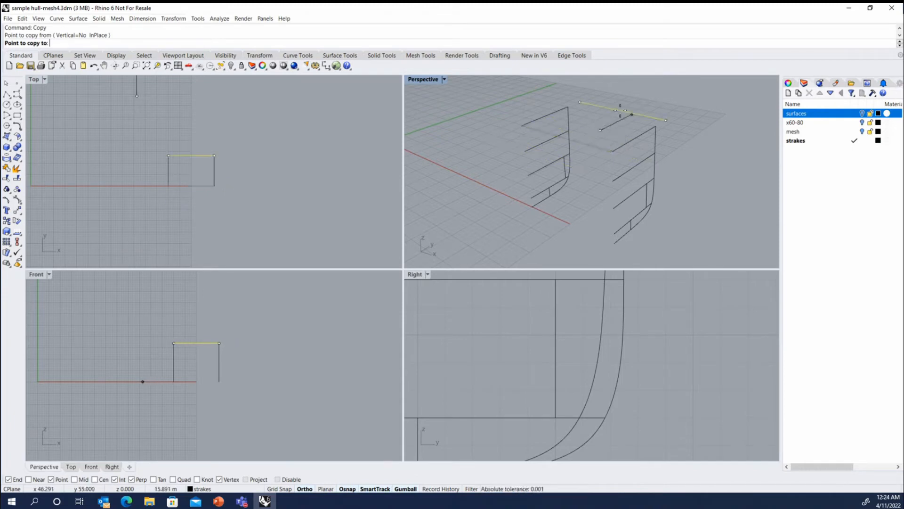
scroll(676, 402, "down", 2)
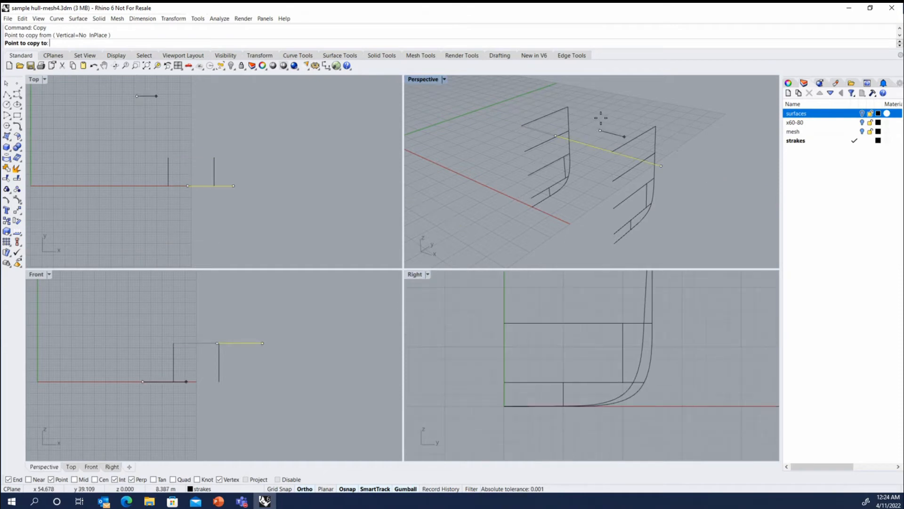
scroll(584, 384, "down", 4)
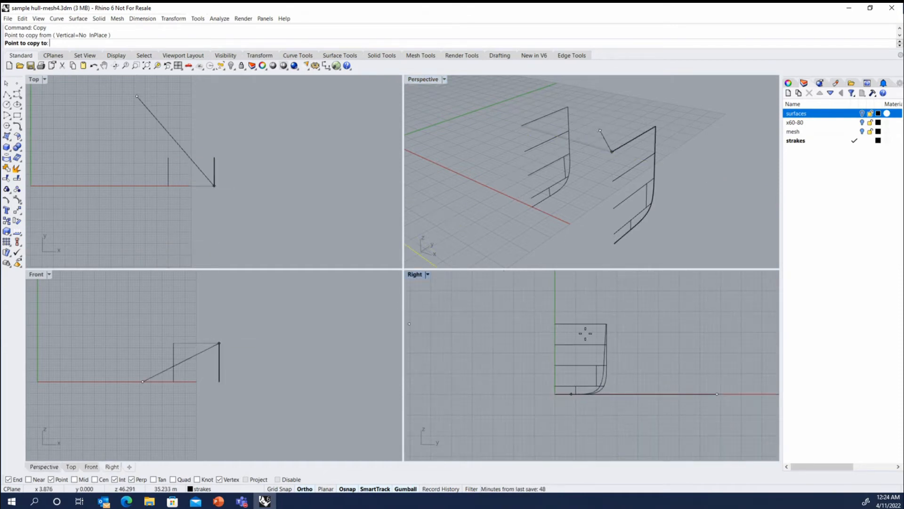
left_click(599, 128)
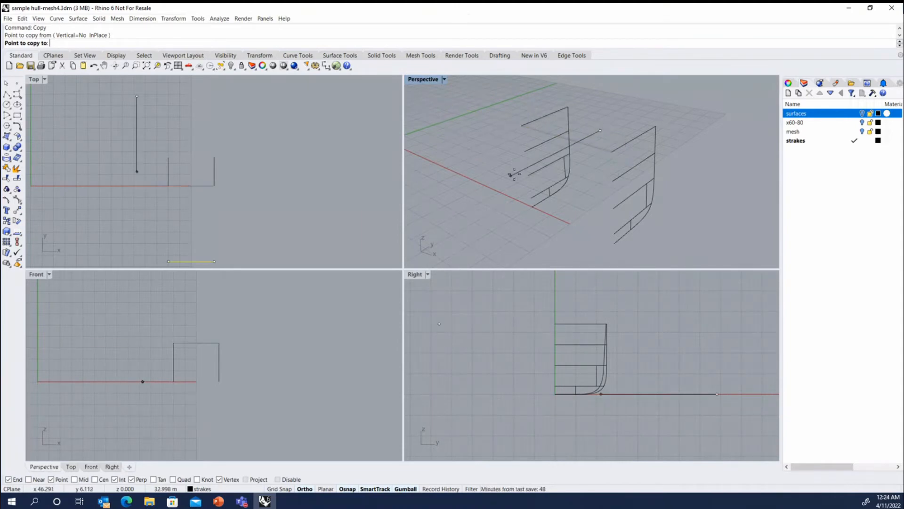
scroll(574, 178, "down", 3)
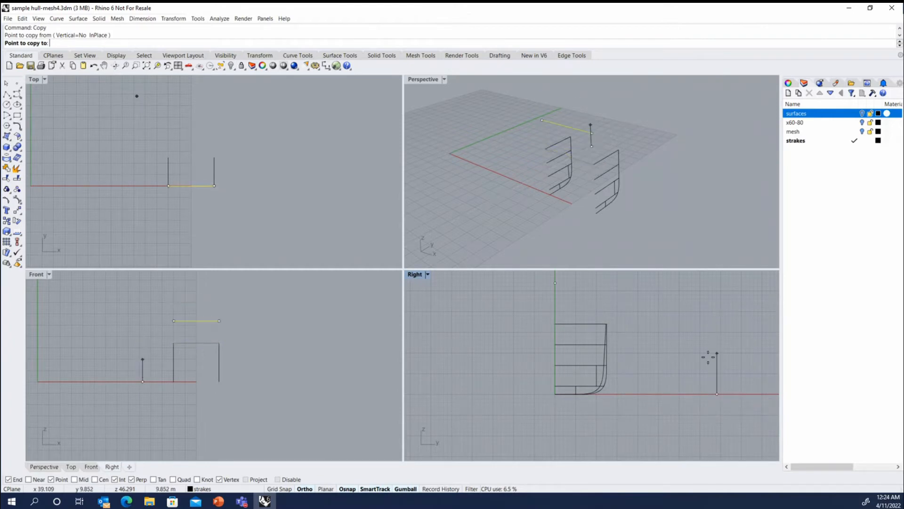
scroll(586, 165, "up", 3)
scroll(591, 160, "up", 2)
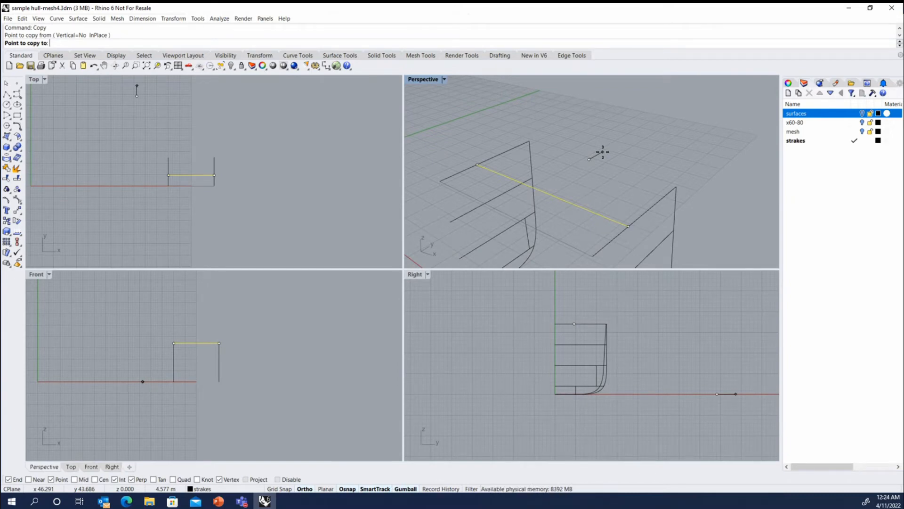
type("2.5")
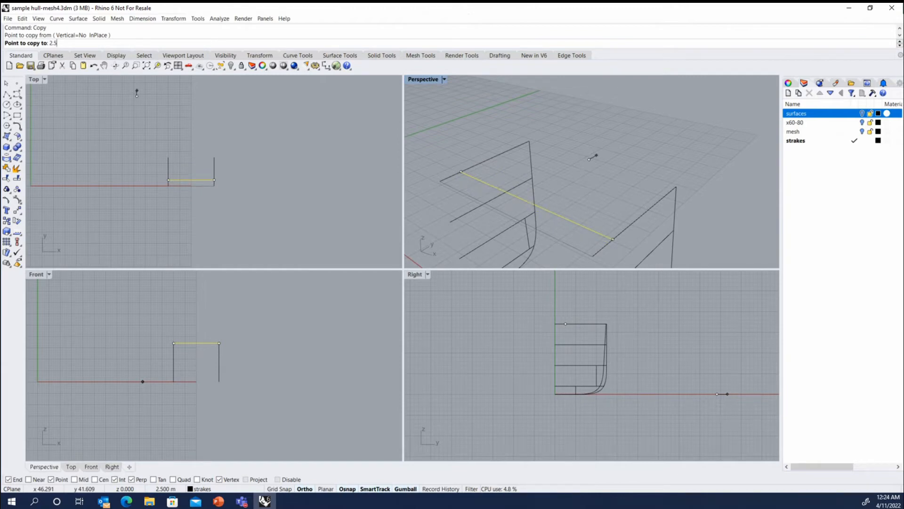
key("Return")
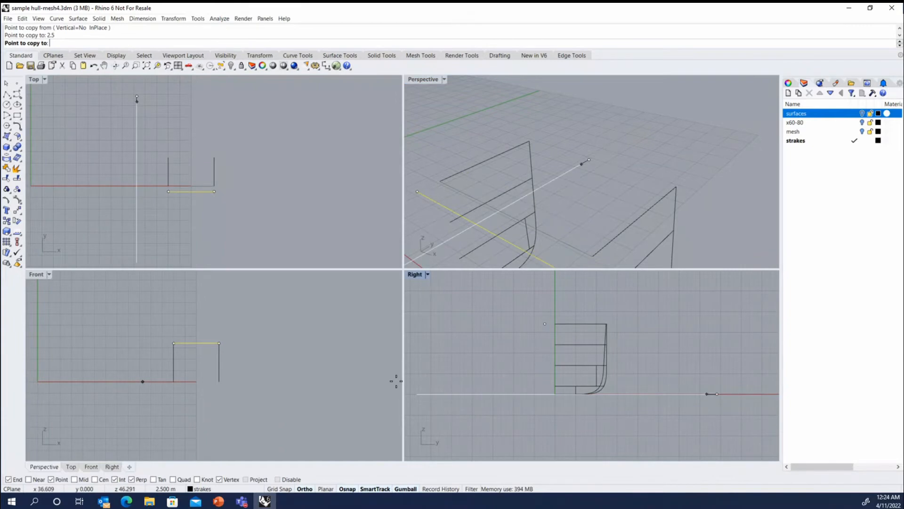
left_click(621, 135)
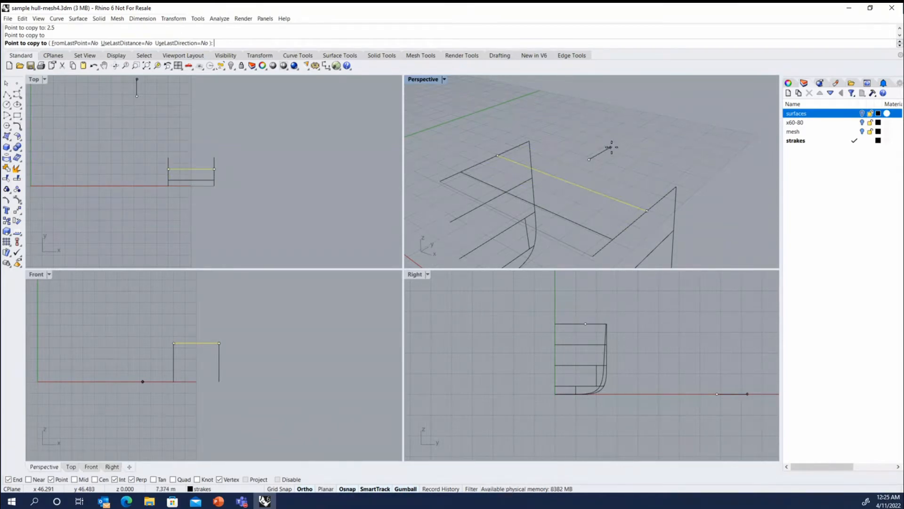
- Try to place another copy of the line 5 m from the original, finish the command and undo the copies
type("5")
key("Return")
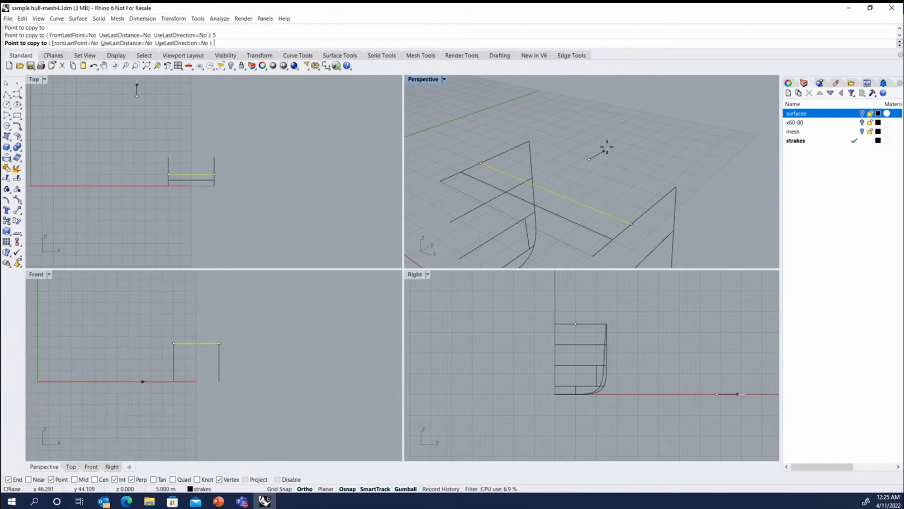
left_click(607, 146)
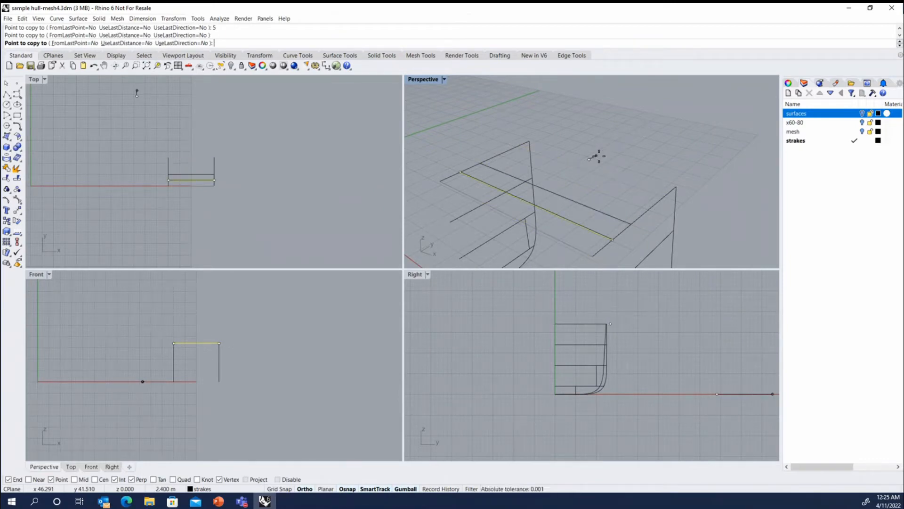
key("Return")
key("ctrl+z")
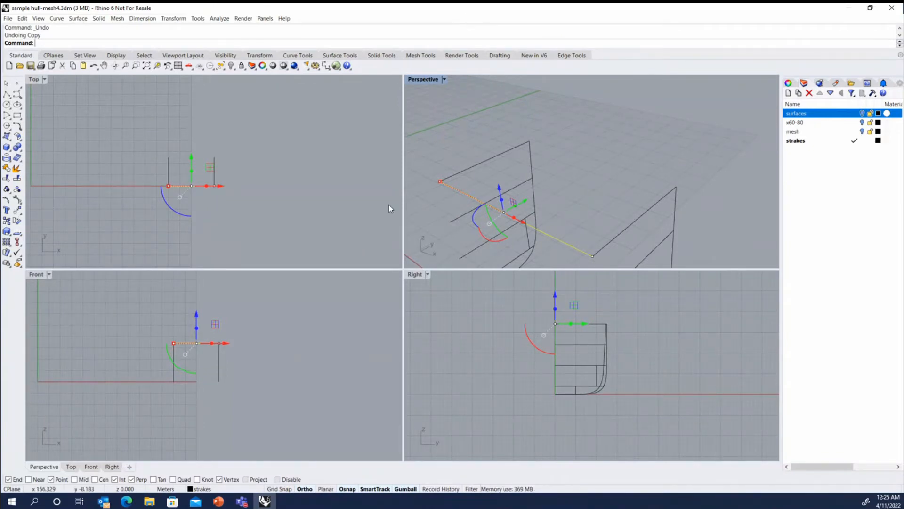
- Make a rectangular array of the selected centreline line with 1 in X, 6 in Y at 2.5 m spacing and 1 in Z
left_click(7, 245)
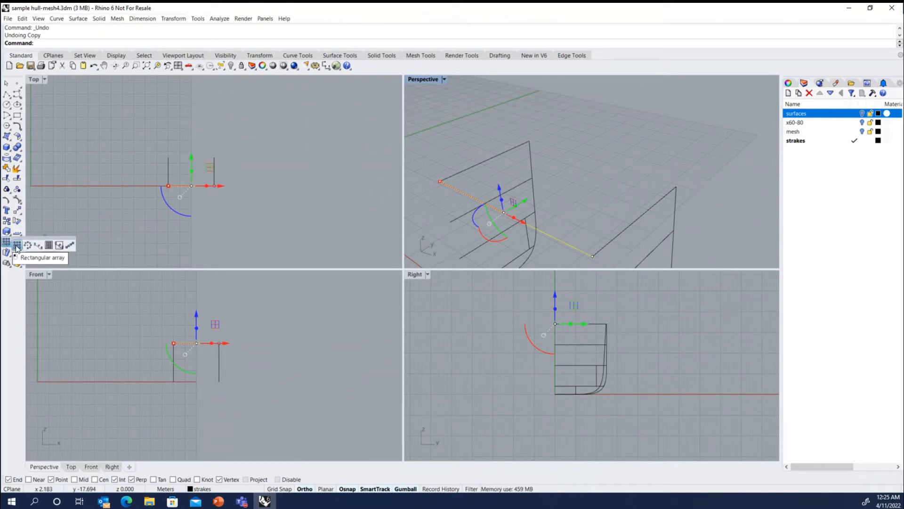
left_click(17, 246)
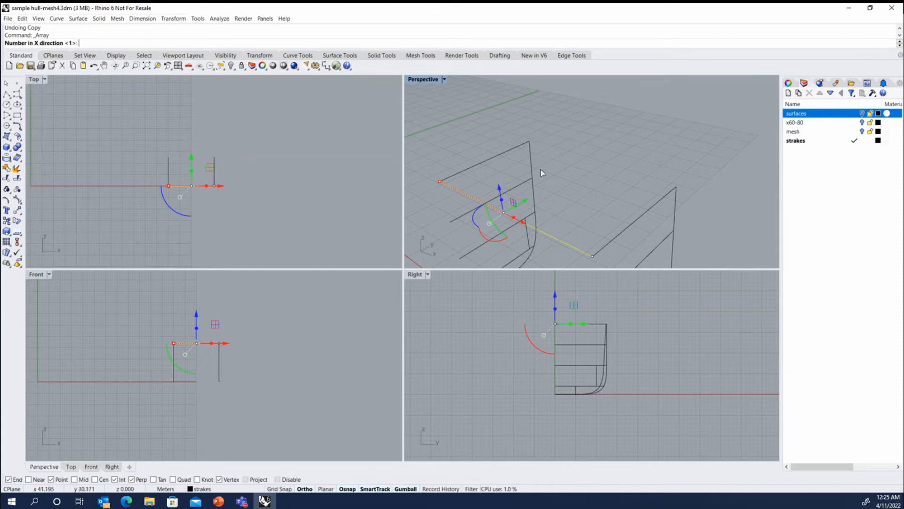
scroll(541, 169, "down", 2)
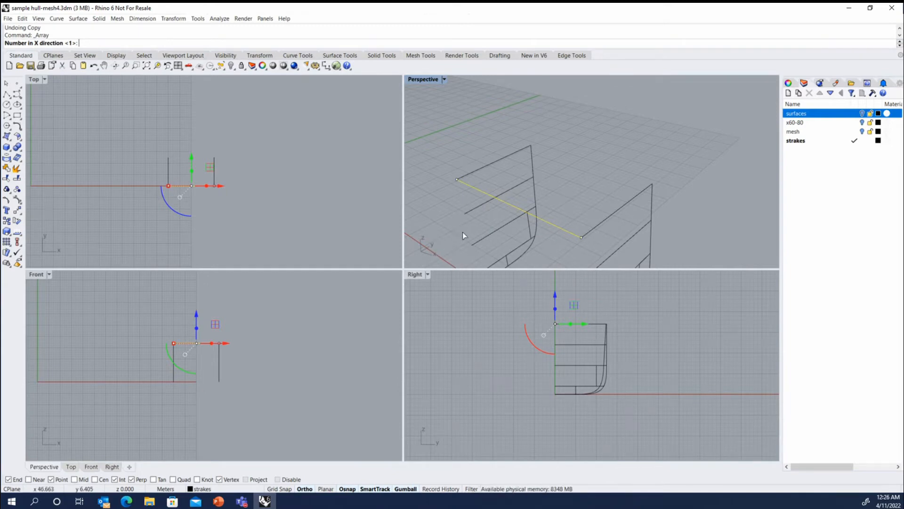
key("Return")
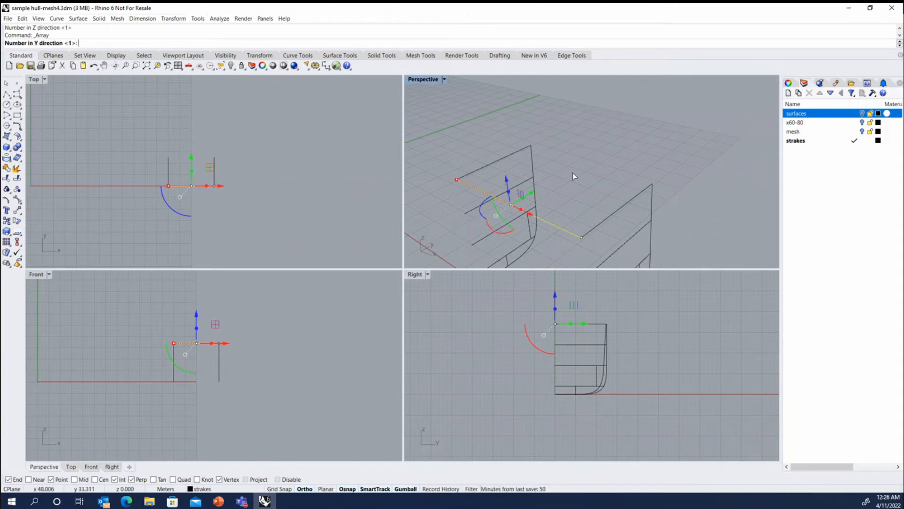
type("6")
key("Return")
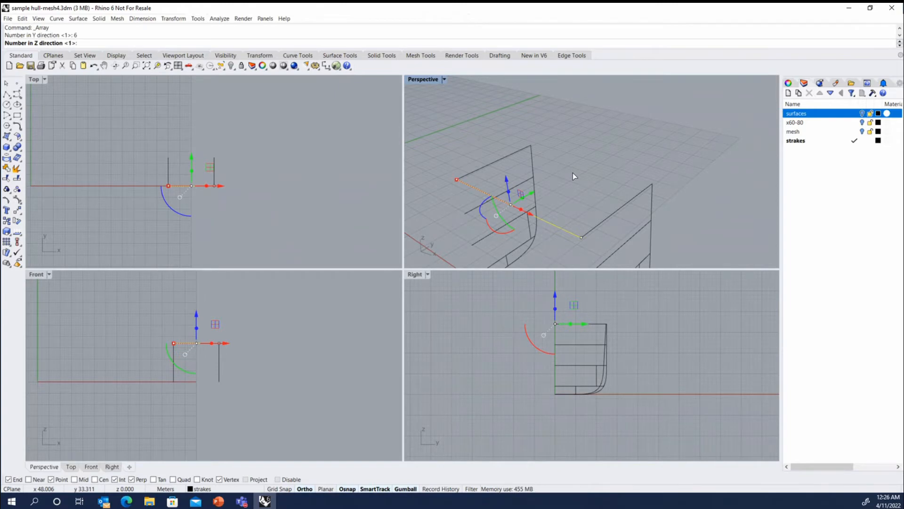
key("Return")
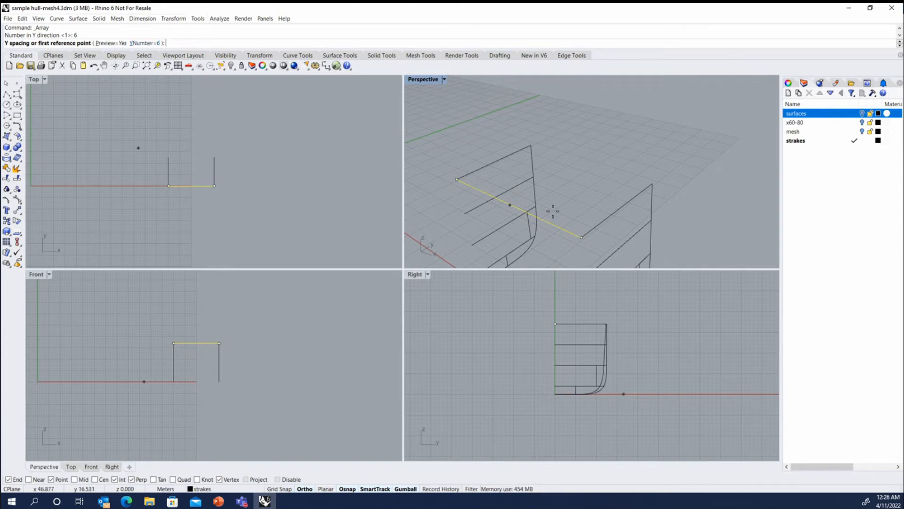
type("2.5")
key("Return")
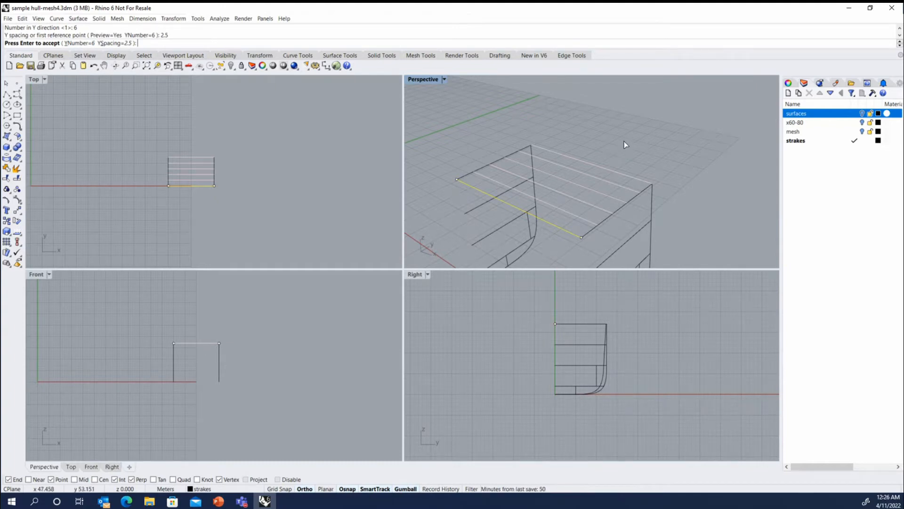
key("Return")
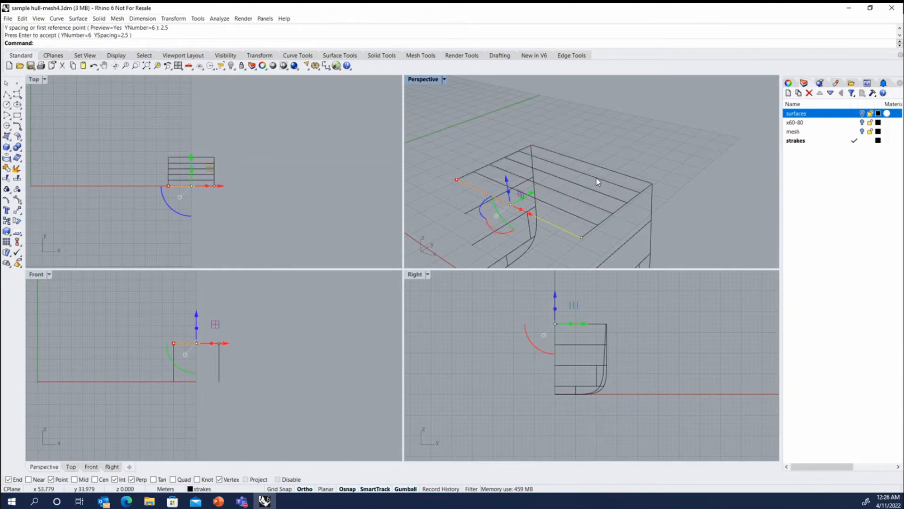
key("Escape")
scroll(539, 150, "up", 9)
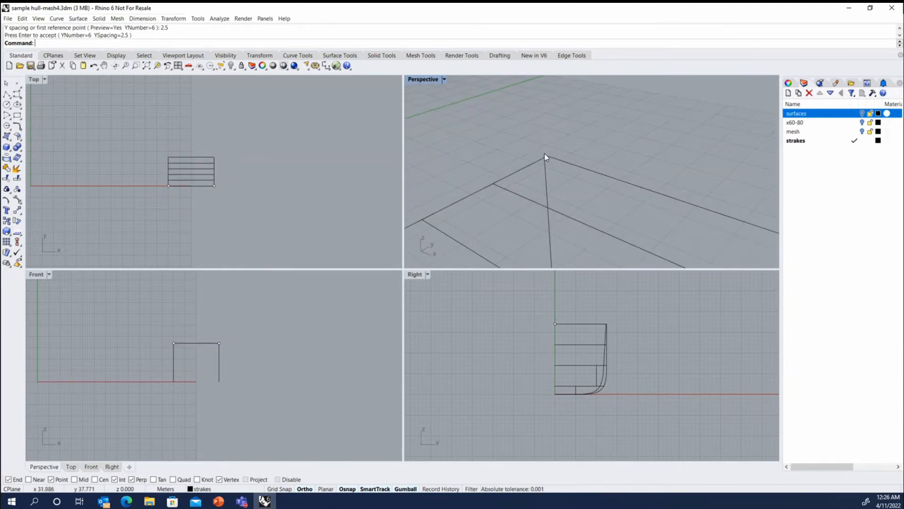
scroll(481, 150, "down", 2)
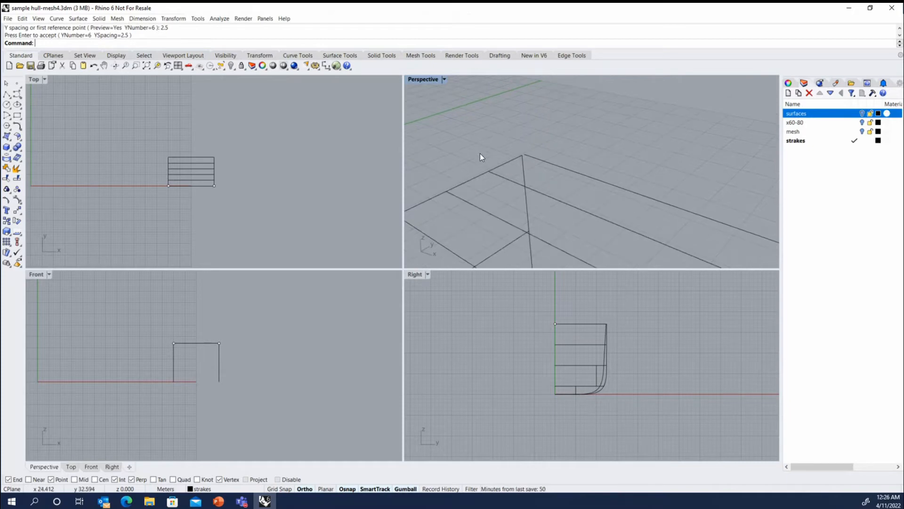
- Try to pull the x = 60 end of the outermost top-deck strake onto the section corner, and undo the change
left_click(570, 173)
scroll(517, 142, "down", 2)
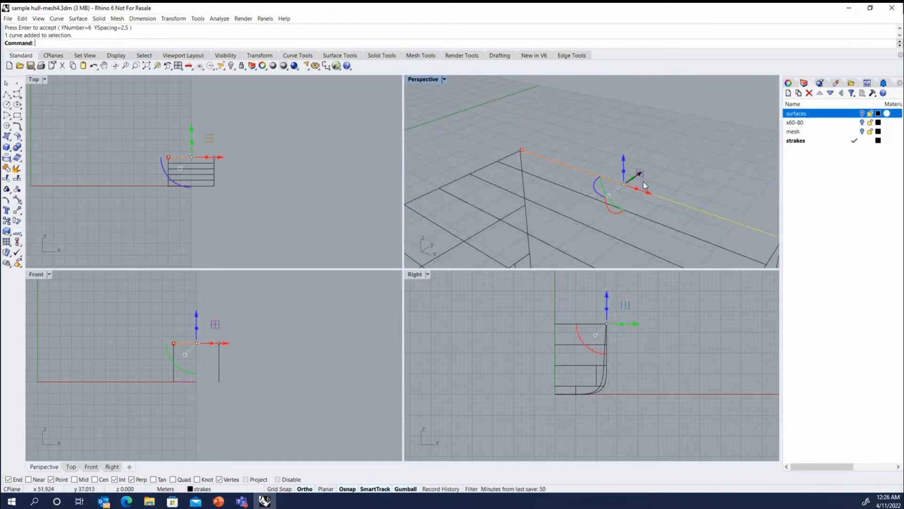
scroll(495, 137, "down", 2)
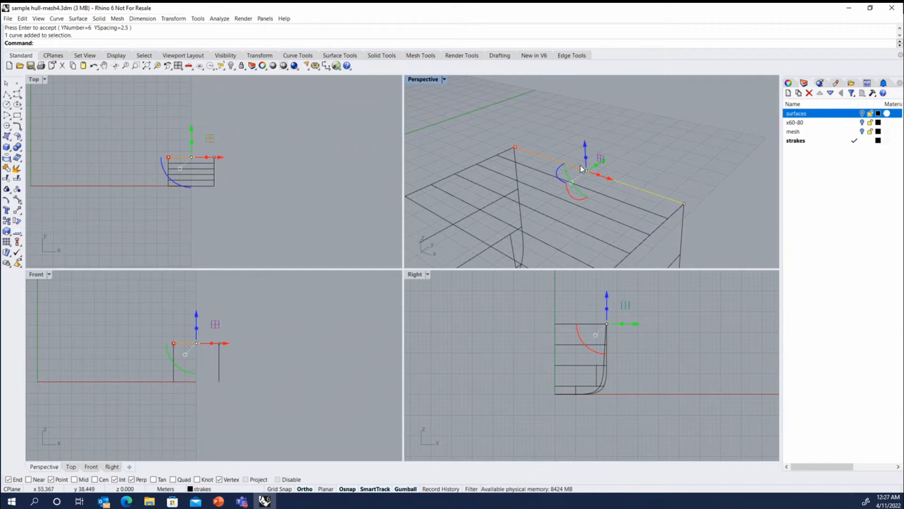
left_click(660, 230)
right_click_drag(647, 208, 641, 201)
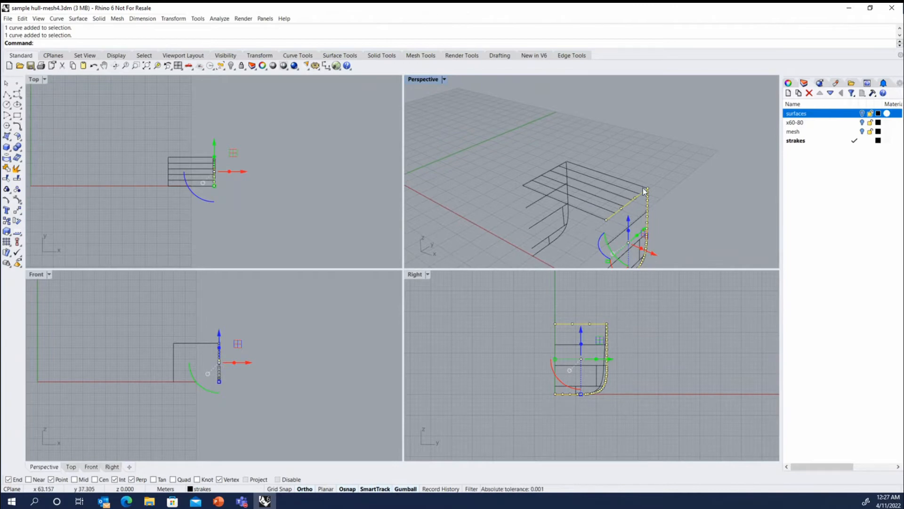
scroll(645, 190, "up", 3)
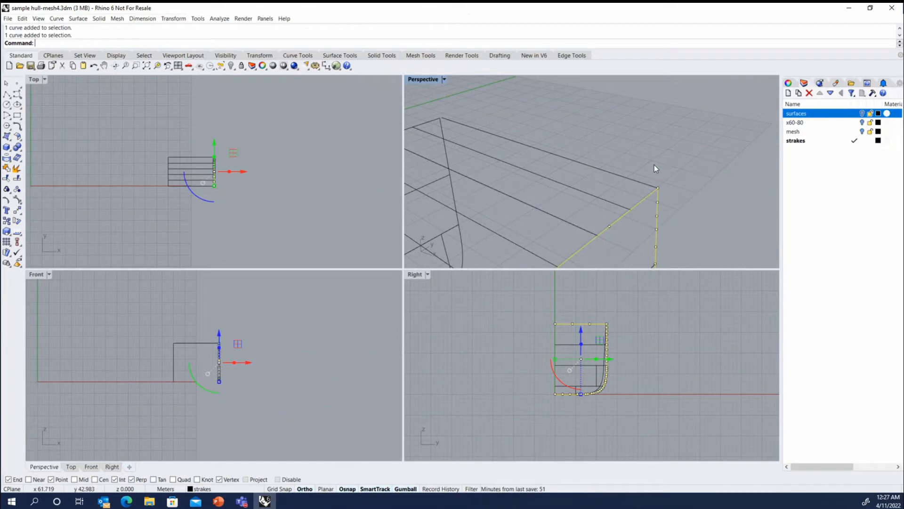
left_click(516, 140)
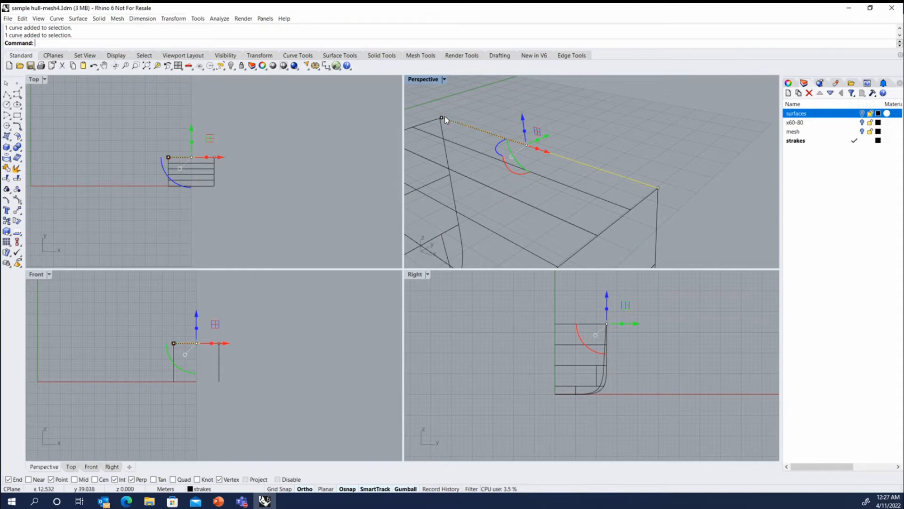
left_click_drag(443, 117, 479, 115)
key("ctrl+z")
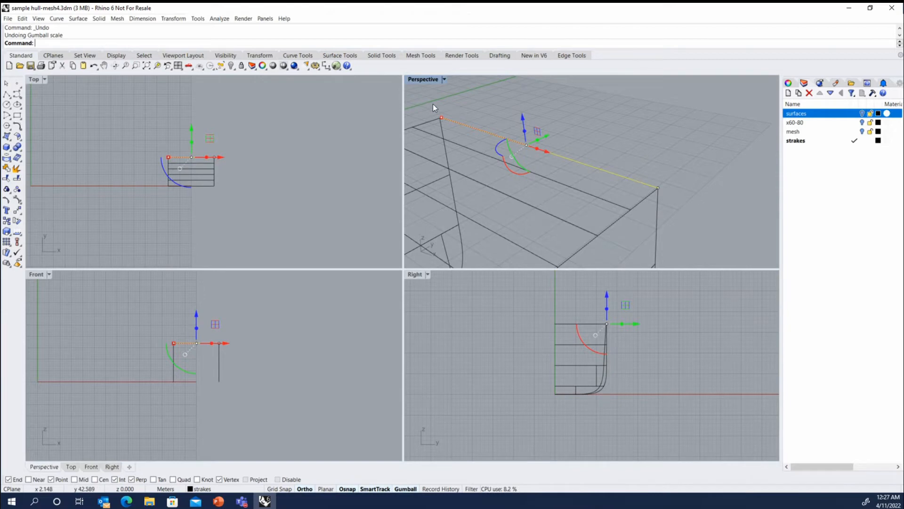
- Turn off Gumball and move the outermost top-deck strake's x = 60 end point onto that section's upper outer corner
scroll(448, 121, "up", 5)
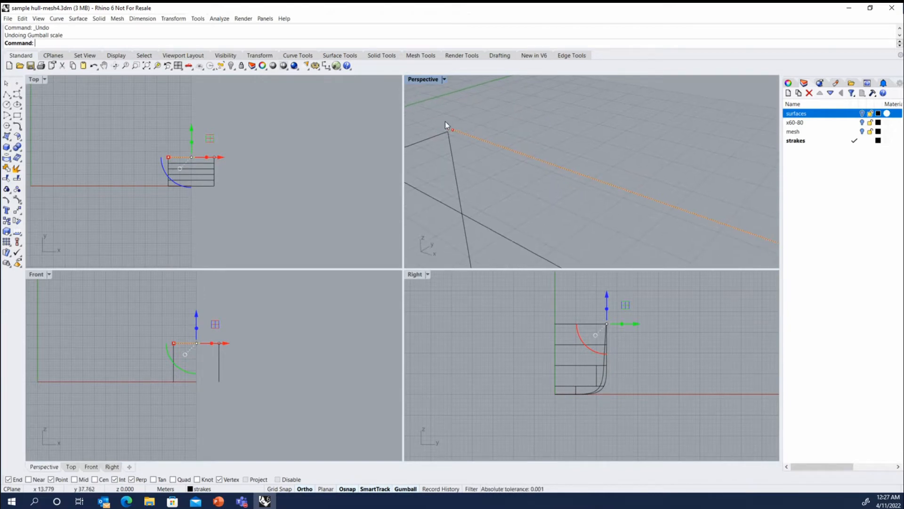
scroll(447, 122, "down", 4)
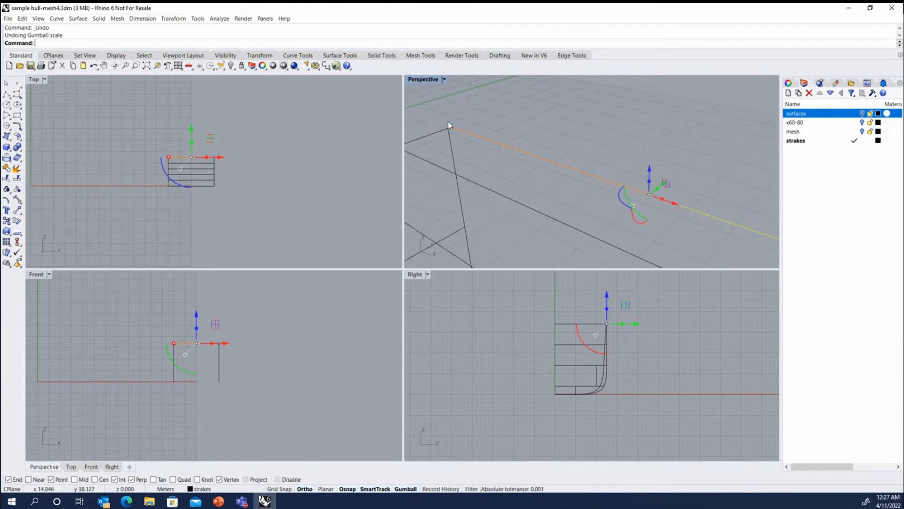
scroll(448, 122, "up", 1)
left_click(406, 488)
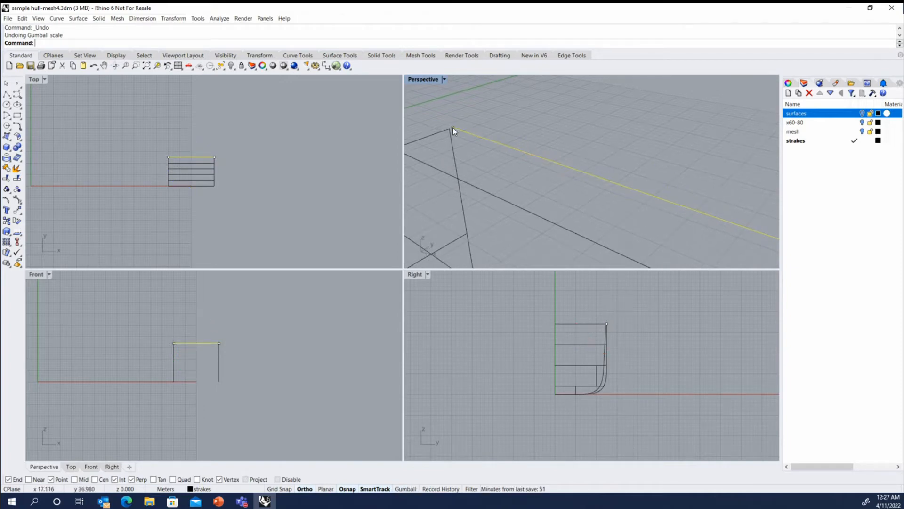
left_click_drag(453, 127, 447, 126)
- Snap the other end point of the outermost top-deck strake to the upper outer corner of the x = 80 section and deselect it
scroll(448, 127, "down", 3)
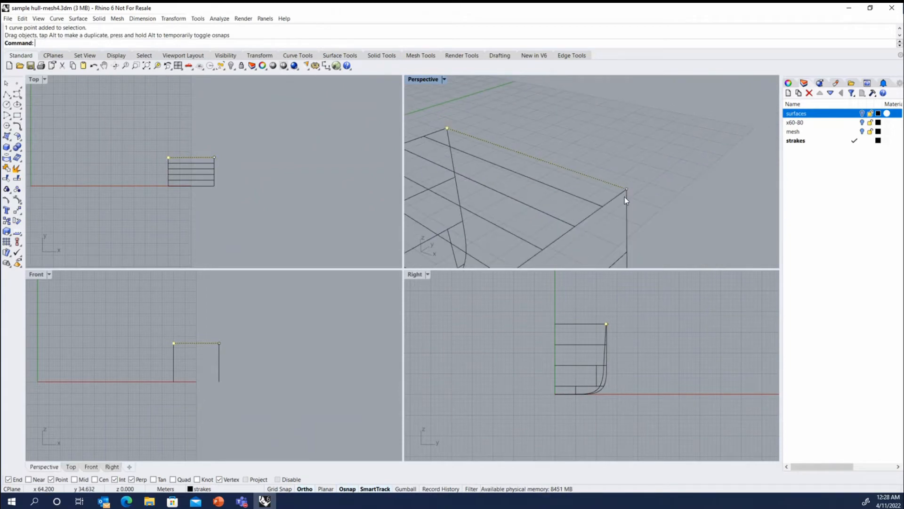
scroll(625, 197, "up", 3)
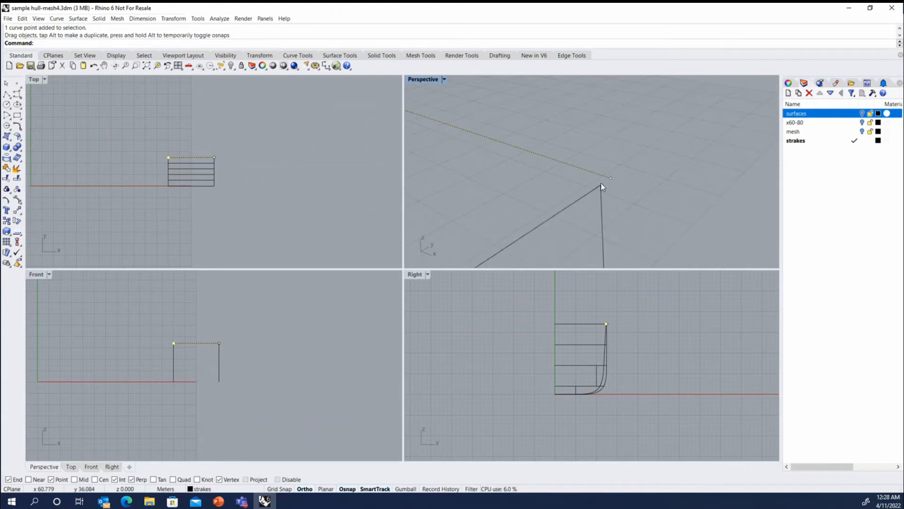
scroll(609, 179, "down", 1)
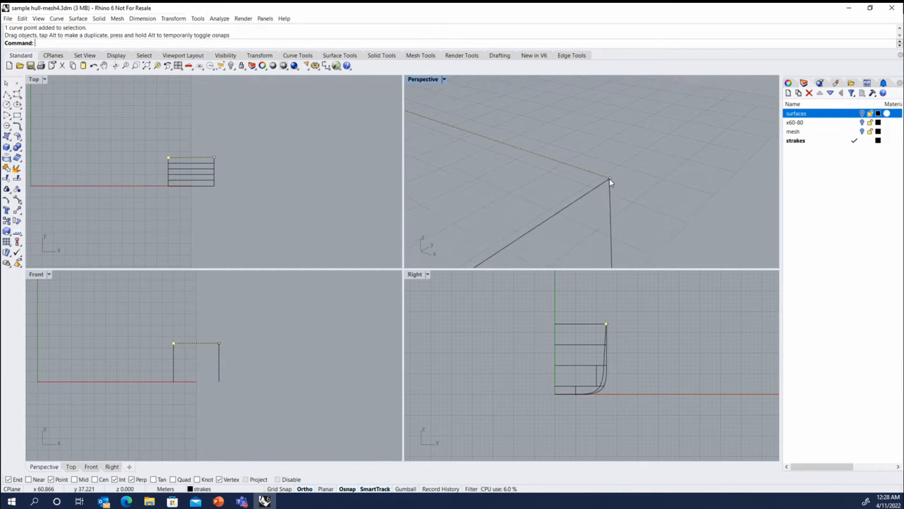
scroll(610, 179, "down", 2)
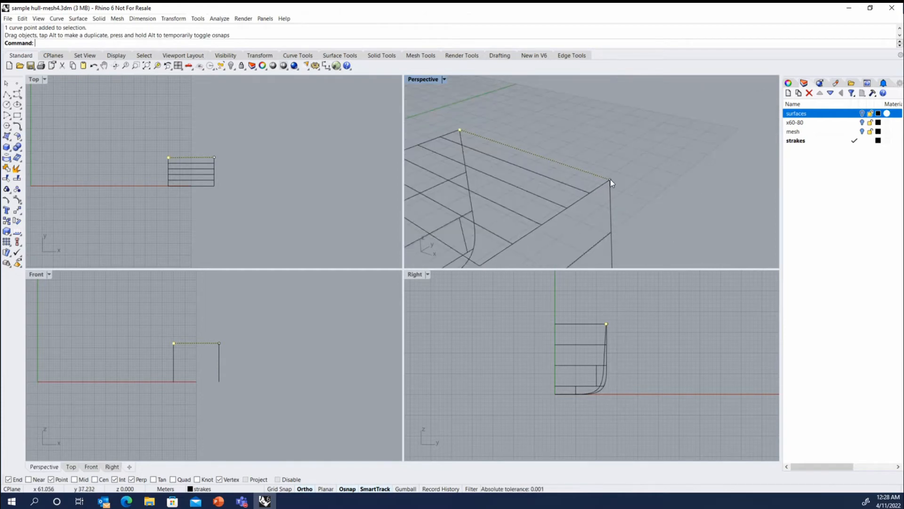
mouse_move(611, 180)
left_mouse_down()
mouse_move(646, 169)
mouse_move(611, 179)
left_mouse_up()
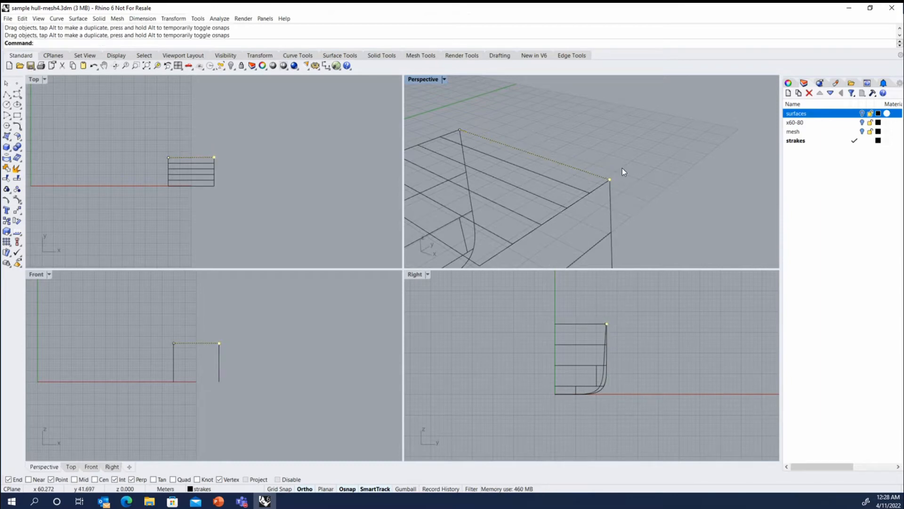
key("Escape")
key("Escape")
- Copy the six top-deck strakes down to the three lower deck levels, using the centreline deck ends at x = 60 as reference points
scroll(595, 148, "down", 3)
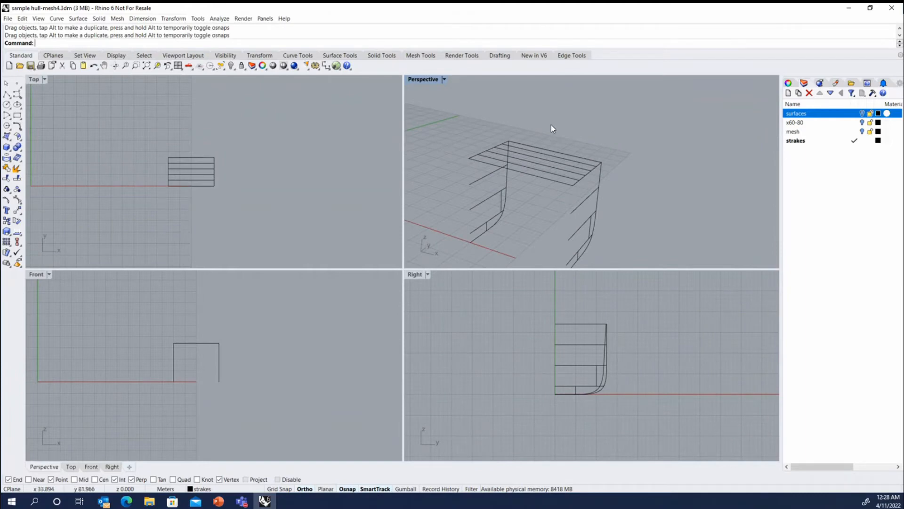
left_click_drag(551, 125, 528, 182)
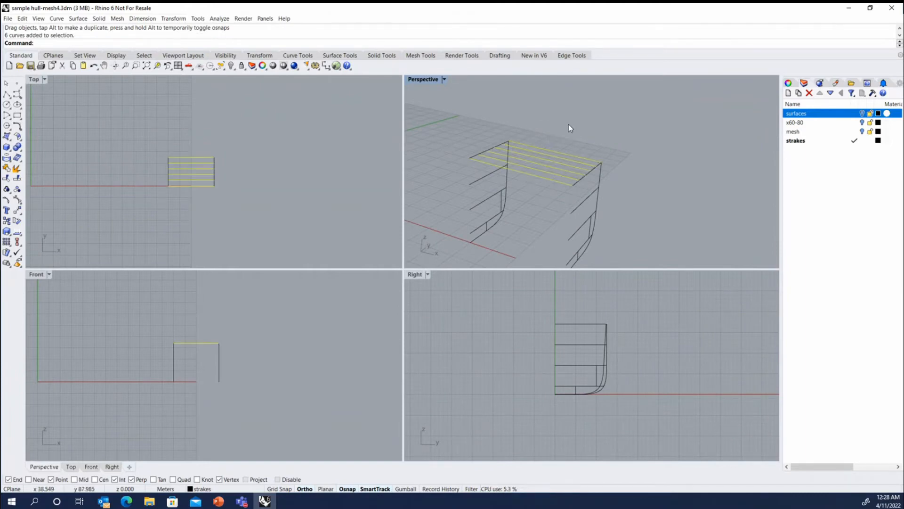
type("Copy")
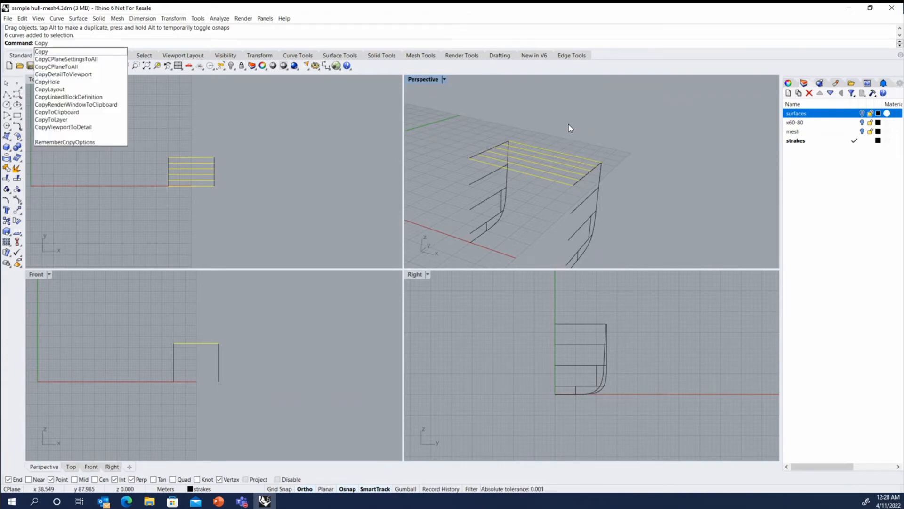
key("Return")
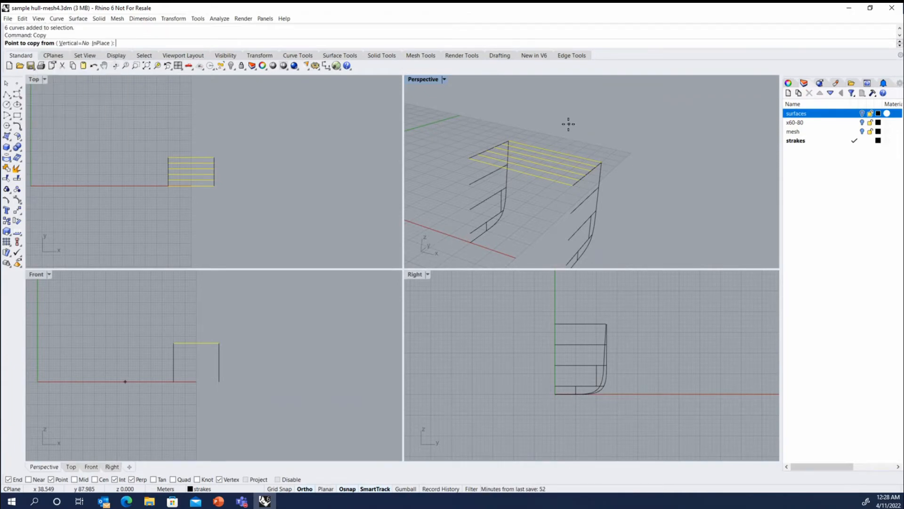
left_click(470, 158)
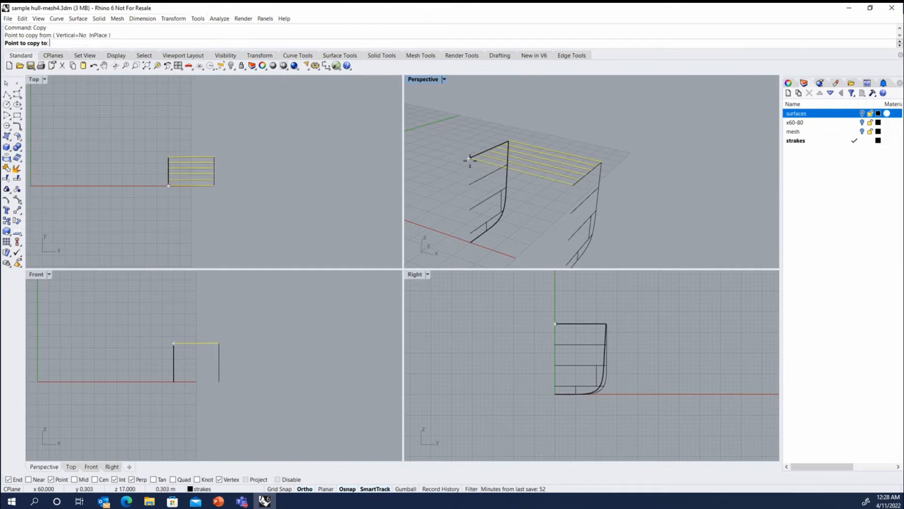
left_click(469, 184)
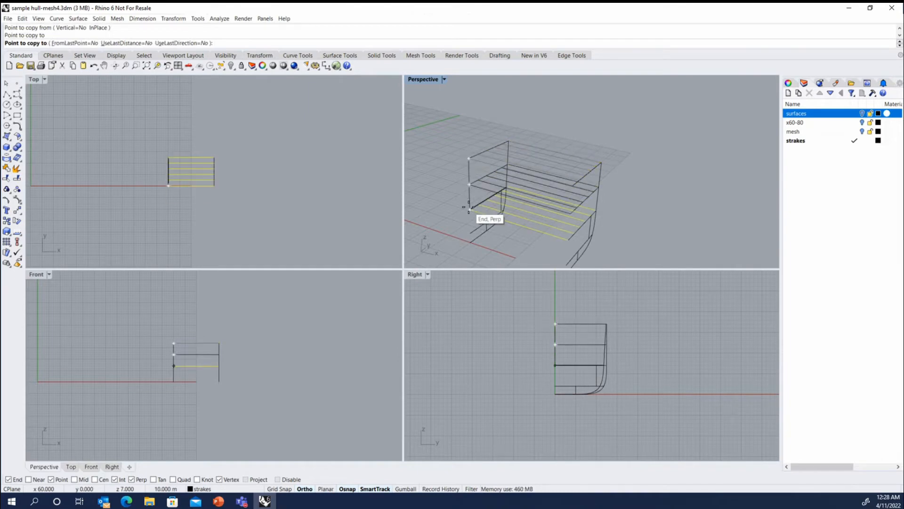
left_click(469, 207)
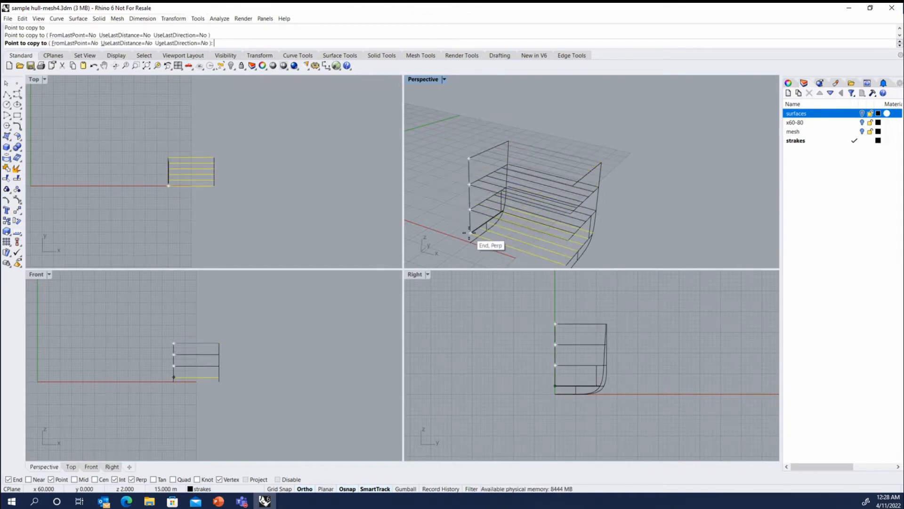
left_click(469, 233)
key("Return")
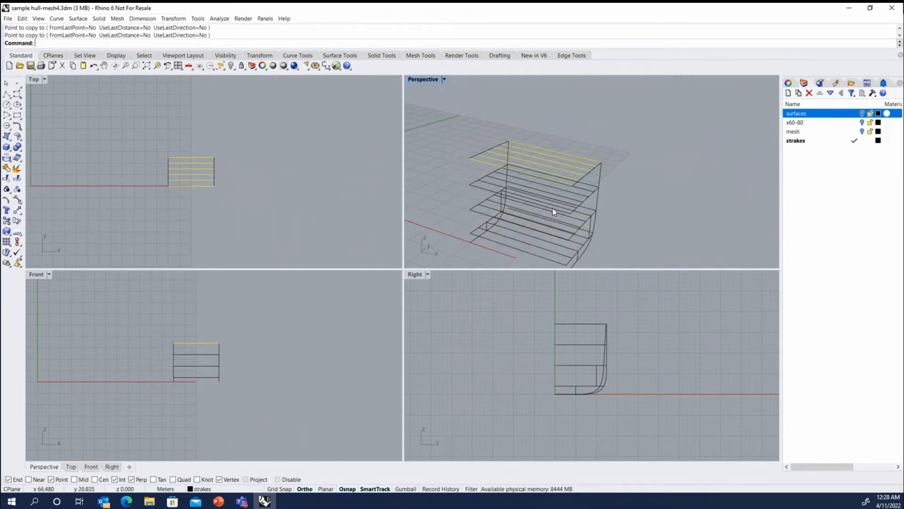
- Select the outermost strake on each of the three lower decks and move them outboard clear of the hull with Gumball
right_click_drag(552, 204, 586, 186)
scroll(586, 186, "up", 6)
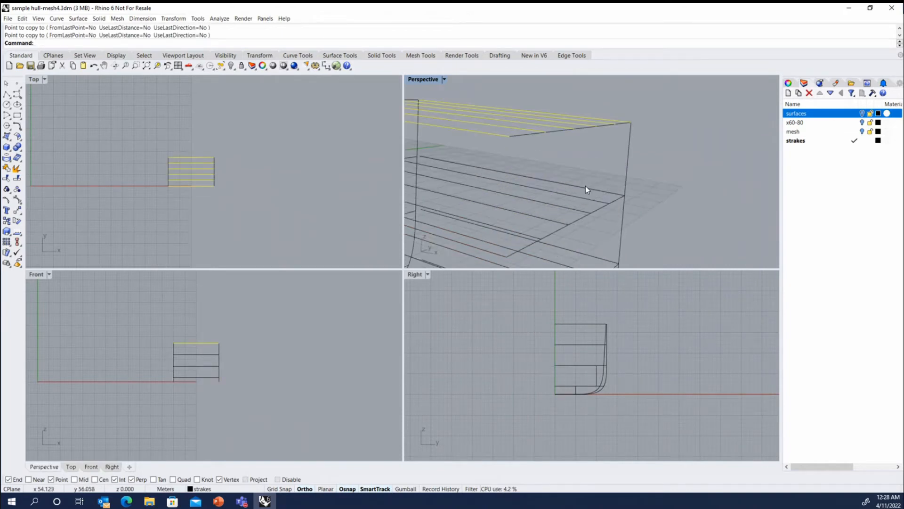
left_click(557, 181)
scroll(533, 156, "down", 5)
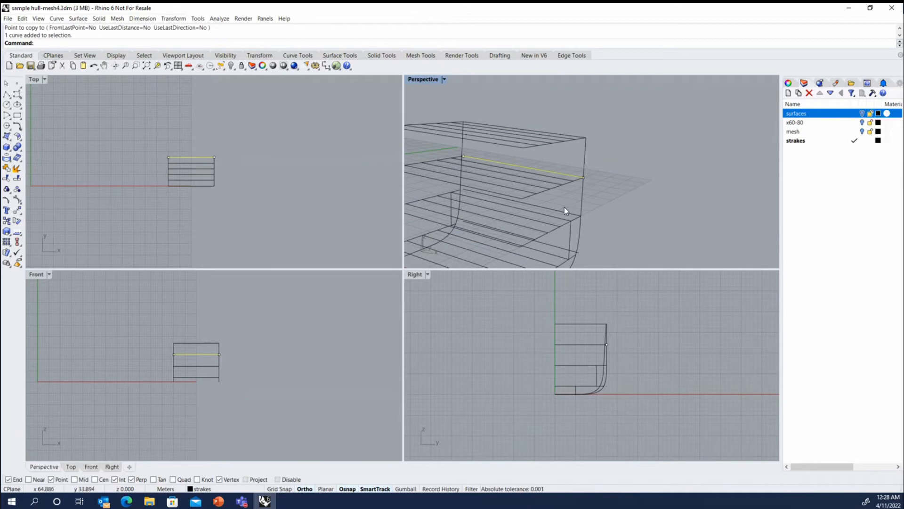
left_click(563, 211, "shift")
left_click(554, 244, "shift")
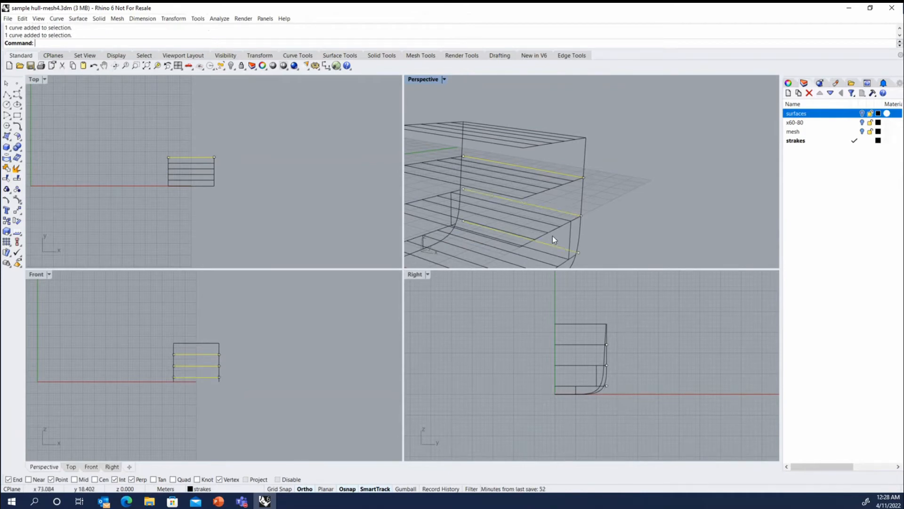
scroll(537, 210, "down", 7)
right_click_drag(536, 207, 549, 205)
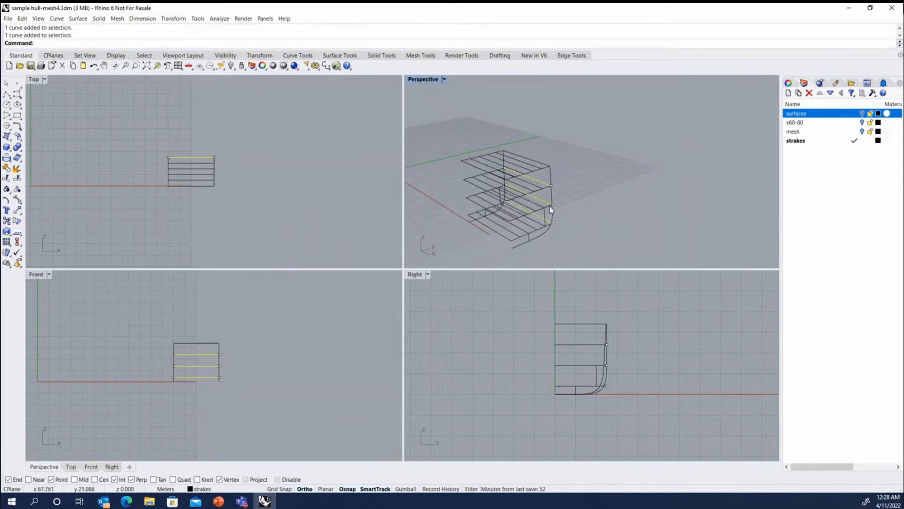
scroll(550, 206, "up", 4)
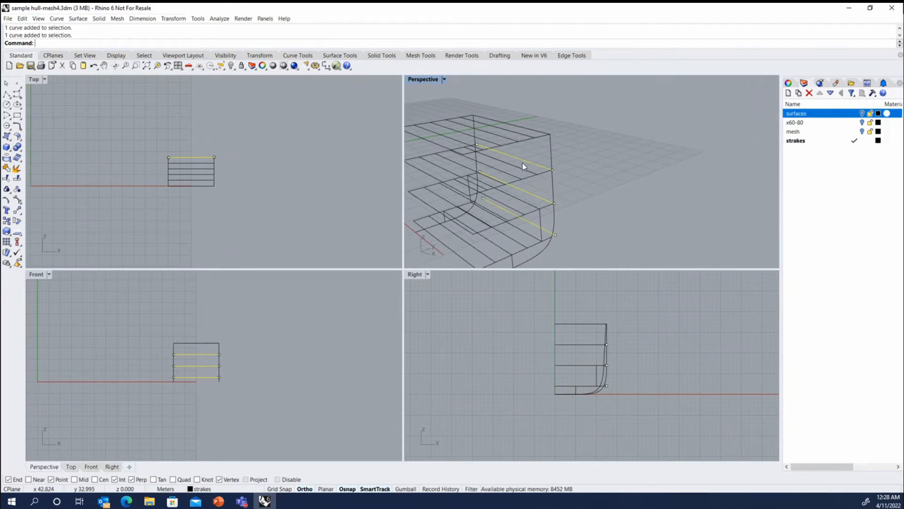
left_click(405, 490)
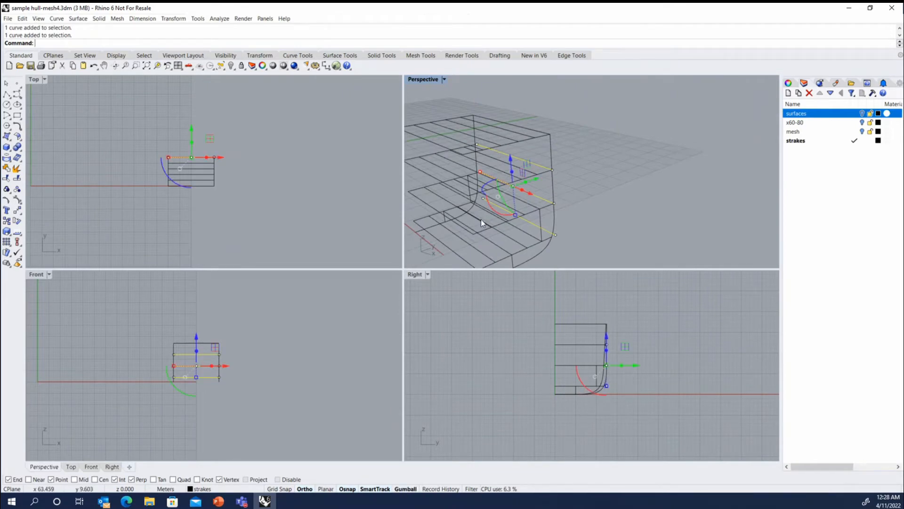
left_click_drag(536, 180, 556, 170)
right_click_drag(609, 212, 585, 208)
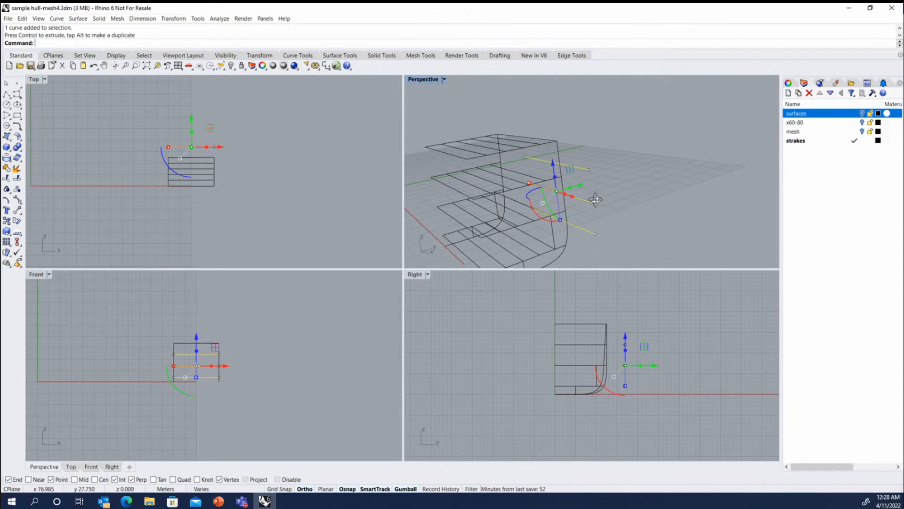
key("Delete")
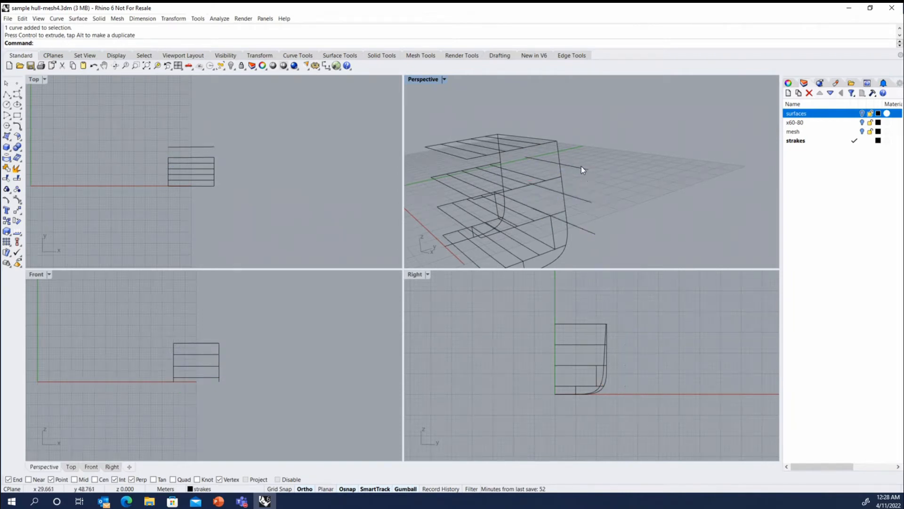
- Snap both end points of the highest offset strake to the outer deck ends on the x = 80 and x = 60 sections
left_click(588, 169)
left_click_drag(588, 168, 496, 150)
left_click(528, 158)
scroll(501, 163, "up", 3)
scroll(496, 151, "down", 3)
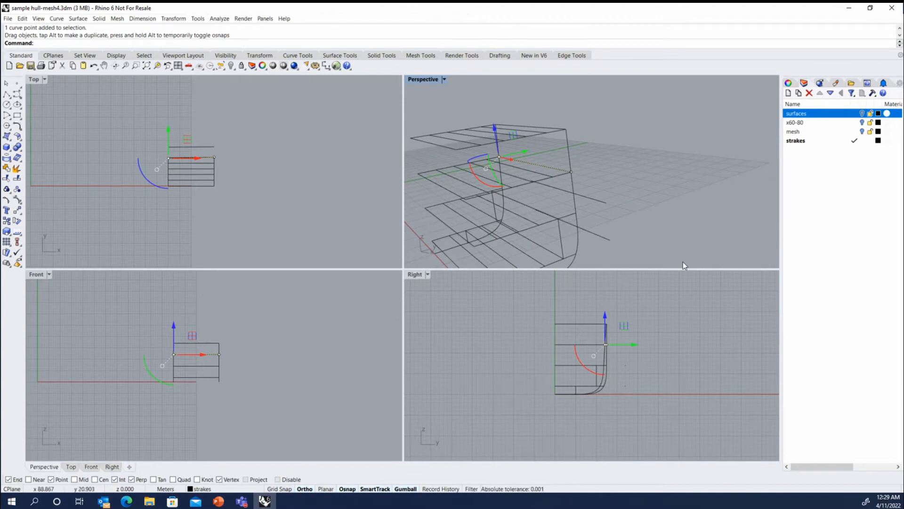
- Snap both end points of the middle offset strake to the outer ends of its deck on the x = 80 and x = 60 sections
left_click(577, 195)
scroll(614, 205, "up", 4)
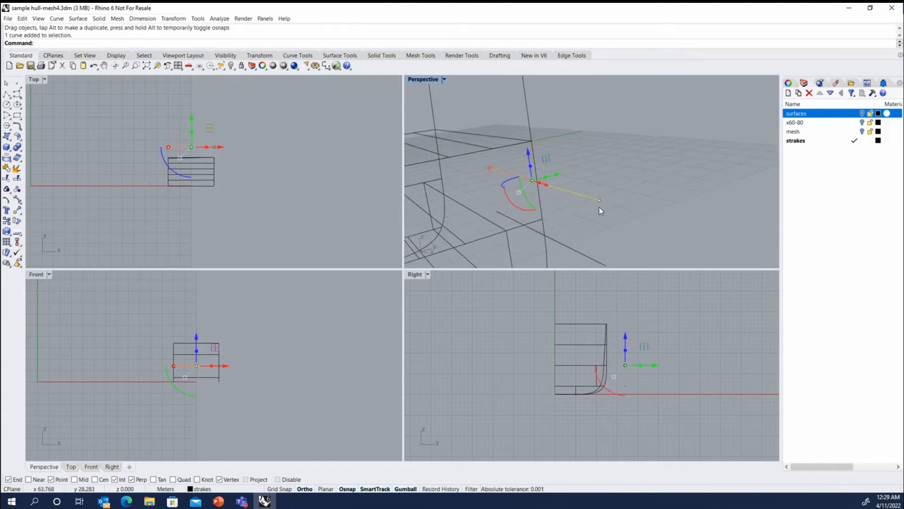
left_click(599, 200)
left_click_drag(599, 200, 534, 220)
right_click_drag(534, 220, 512, 222)
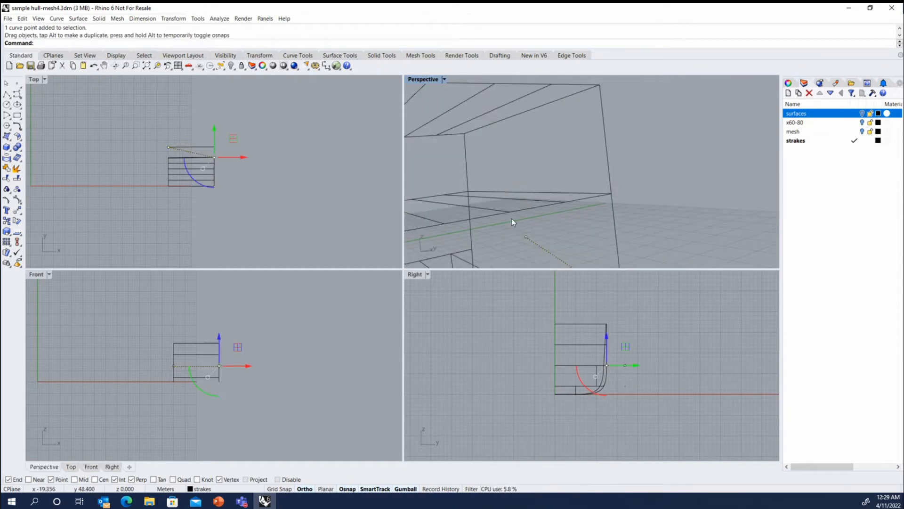
left_click_drag(525, 236, 473, 249)
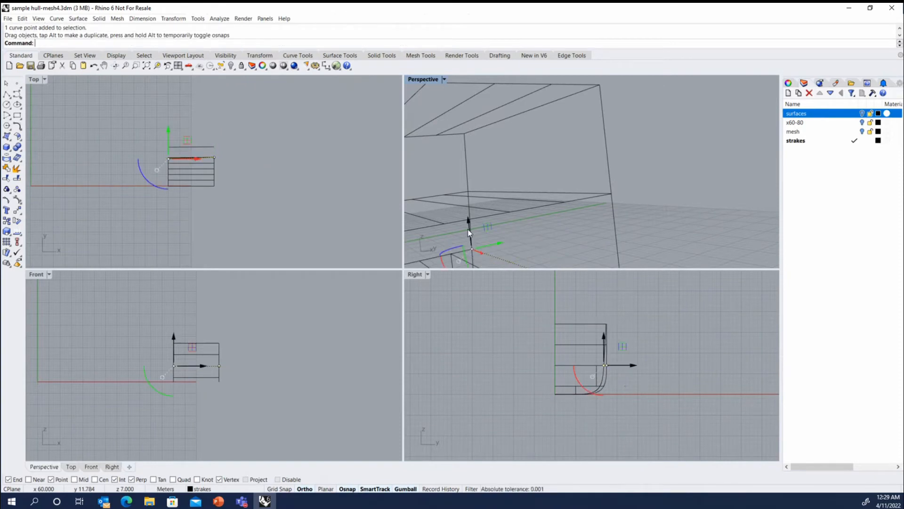
- Snap both end points of the lowest offset strake to the outer ends of its deck on the x = 80 and x = 60 sections
right_click_drag(469, 232, 540, 205)
left_click(551, 205)
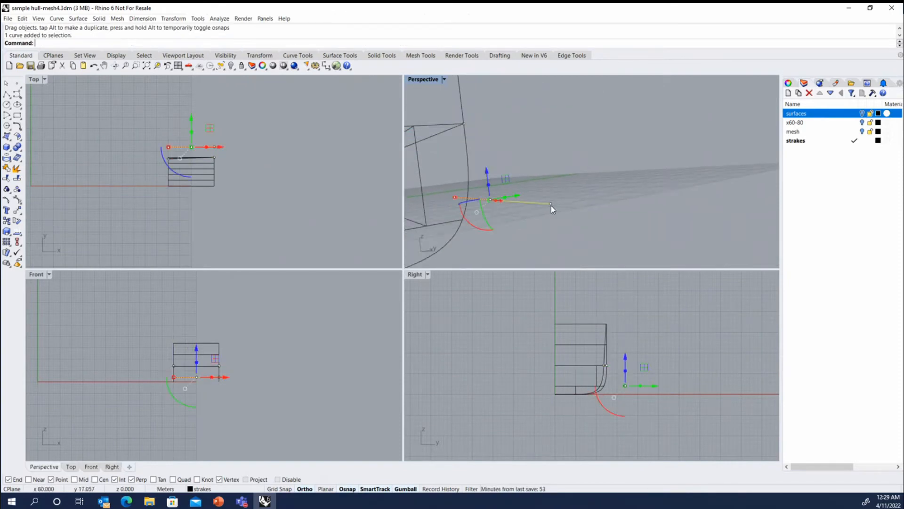
left_click_drag(551, 203, 462, 219)
right_click_drag(462, 220, 446, 207)
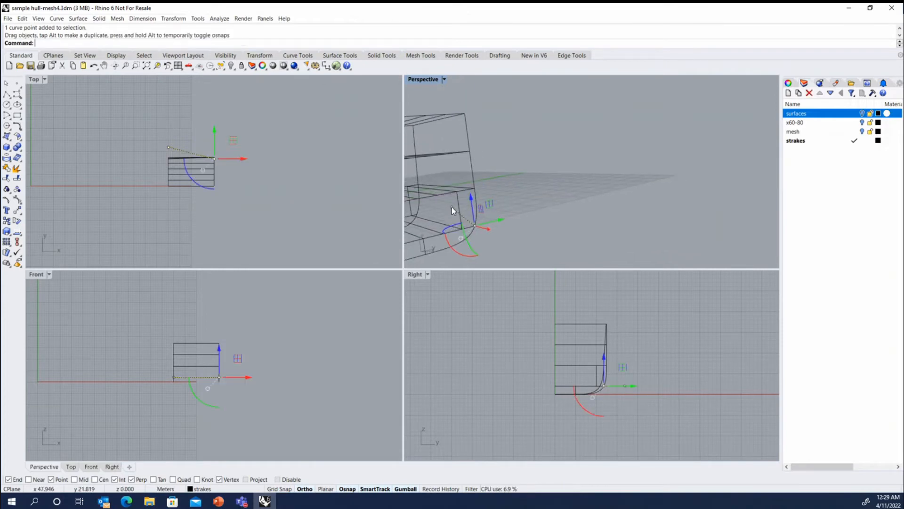
left_click(451, 207)
left_click(482, 231)
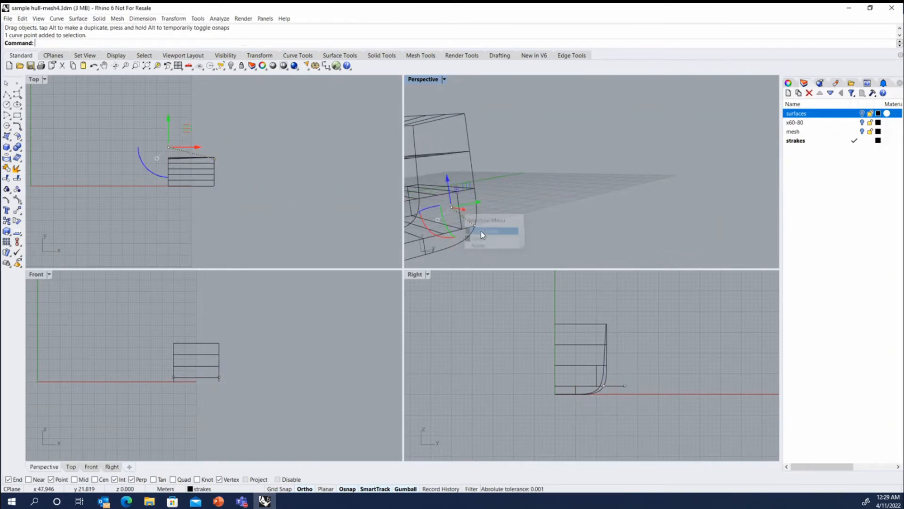
mouse_move(451, 208)
right_mouse_down()
mouse_move(496, 205)
mouse_move(464, 210)
right_mouse_up()
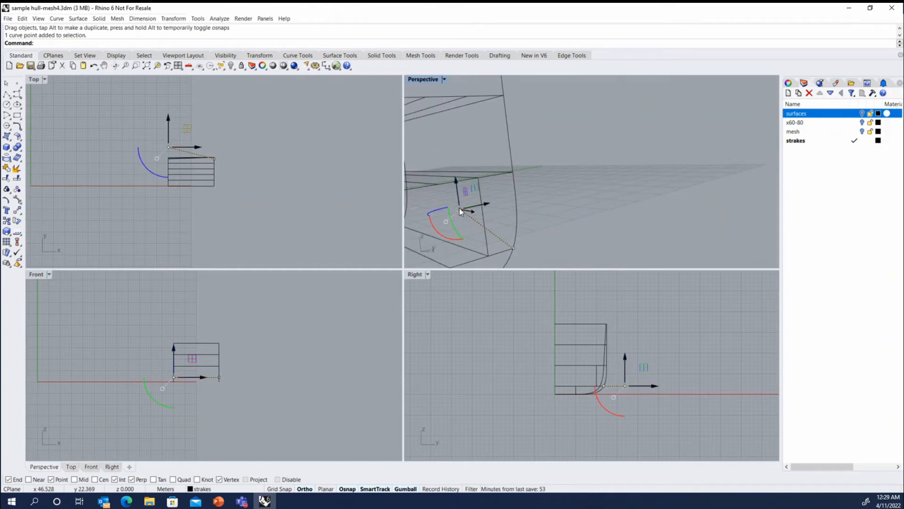
scroll(465, 211, "down", 3)
right_click_drag(467, 211, 561, 182)
left_click_drag(568, 171, 498, 188)
left_click(558, 144)
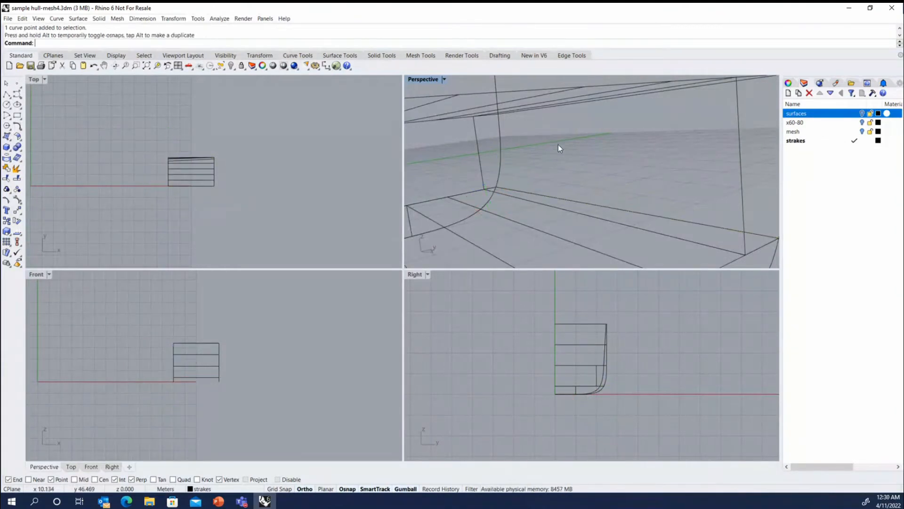
- Inspect the strakes on all four deck levels between the two hull sections
scroll(558, 145, "down", 5)
right_click_drag(529, 189, 565, 194)
scroll(481, 197, "down", 7)
scroll(503, 133, "up", 2)
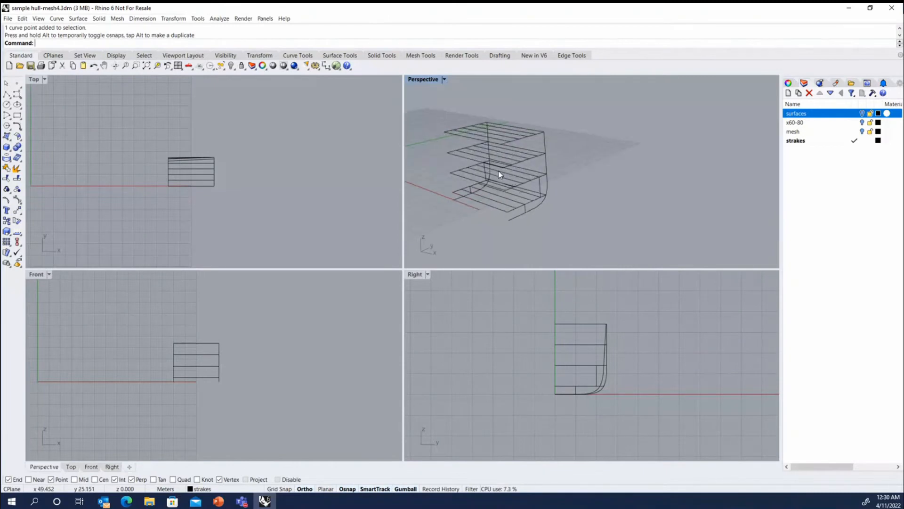
scroll(516, 135, "down", 3)
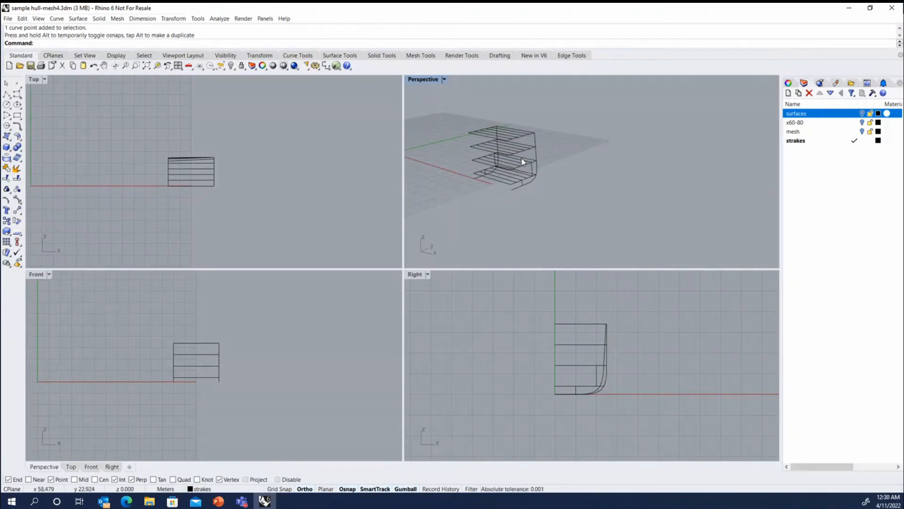
scroll(537, 146, "up", 3)
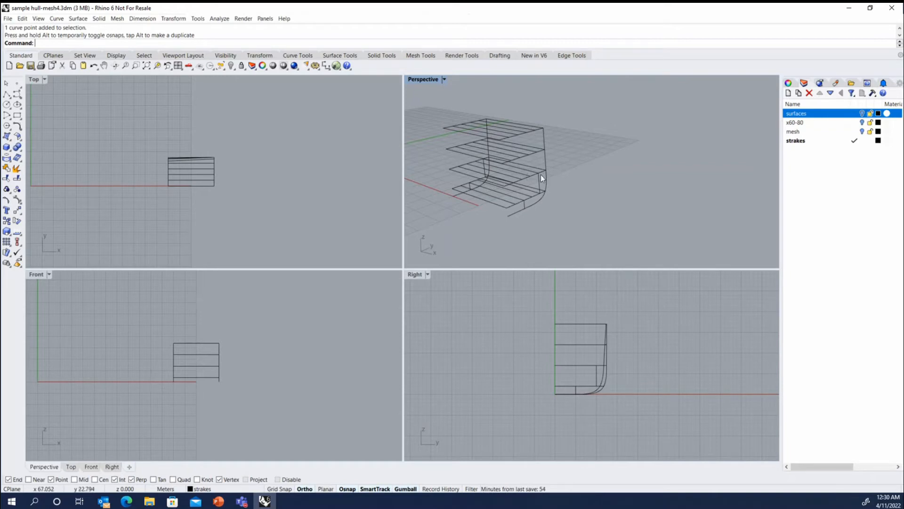
right_click_drag(573, 175, 528, 183)
scroll(572, 157, "up", 5)
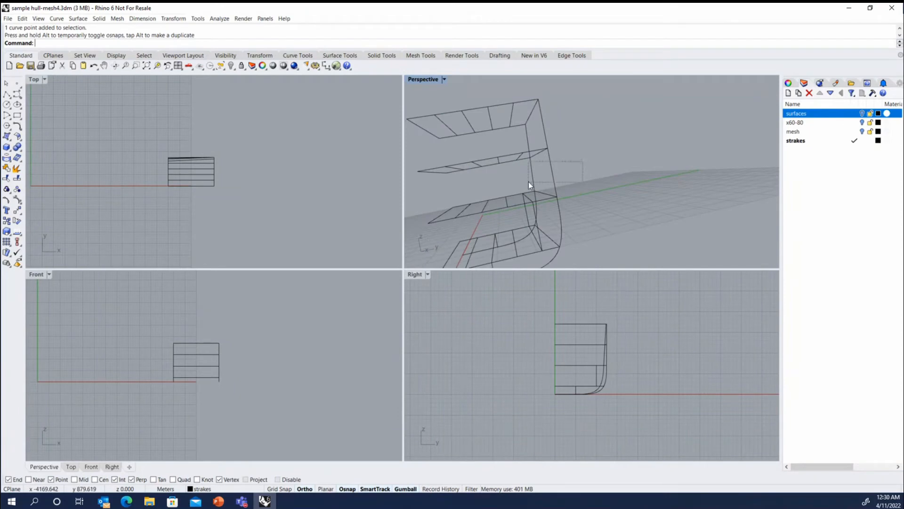
- Split the x = 60 and x = 80 hull section curves at the deck edges, using the outermost strake of each deck as cutting objects
left_click(529, 182)
right_click_drag(550, 169, 511, 103)
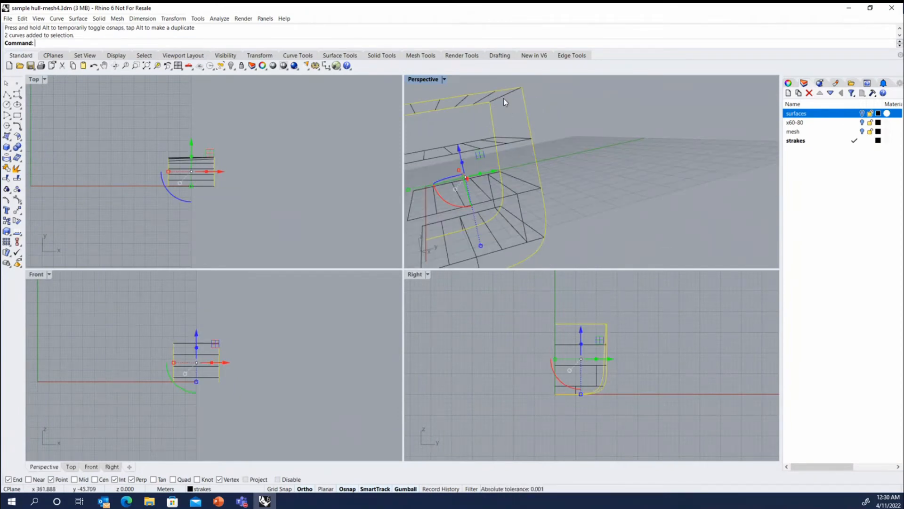
right_click_drag(504, 98, 518, 112)
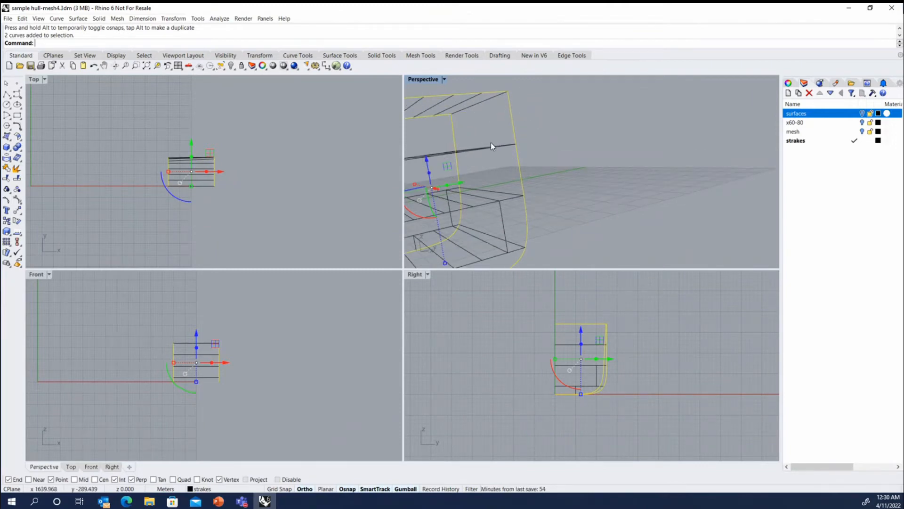
scroll(570, 160, "down", 3)
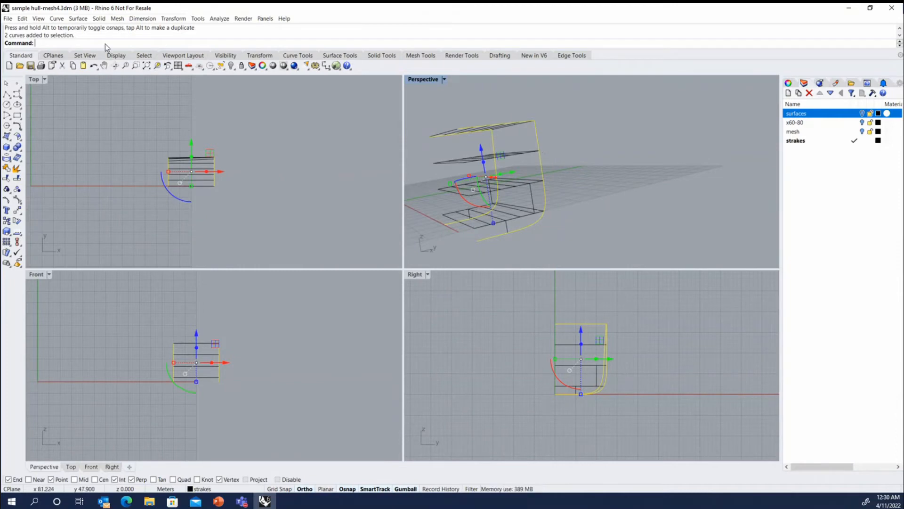
left_click(17, 179)
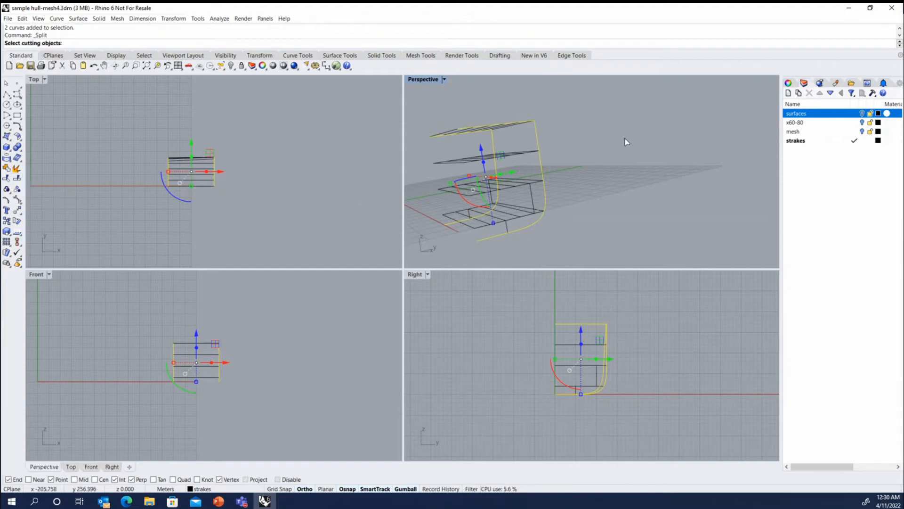
right_click_drag(587, 141, 556, 169)
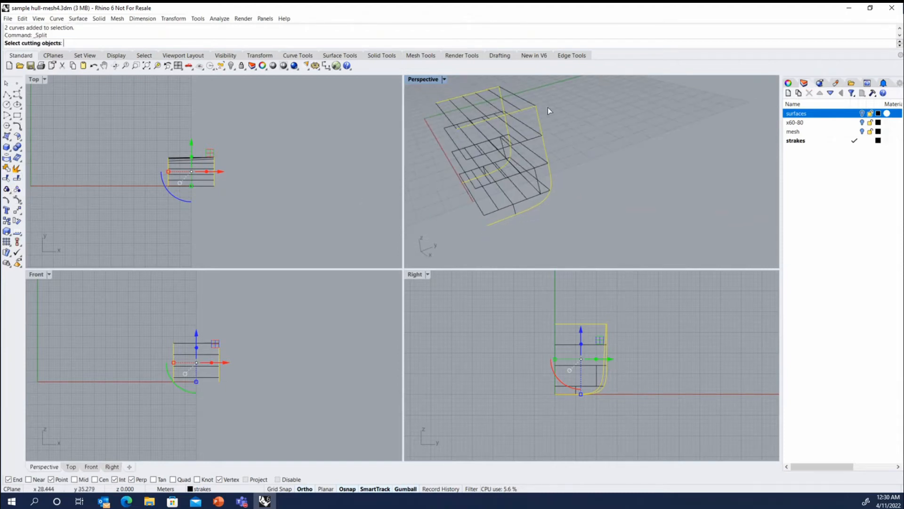
left_click(532, 130)
left_click(541, 162)
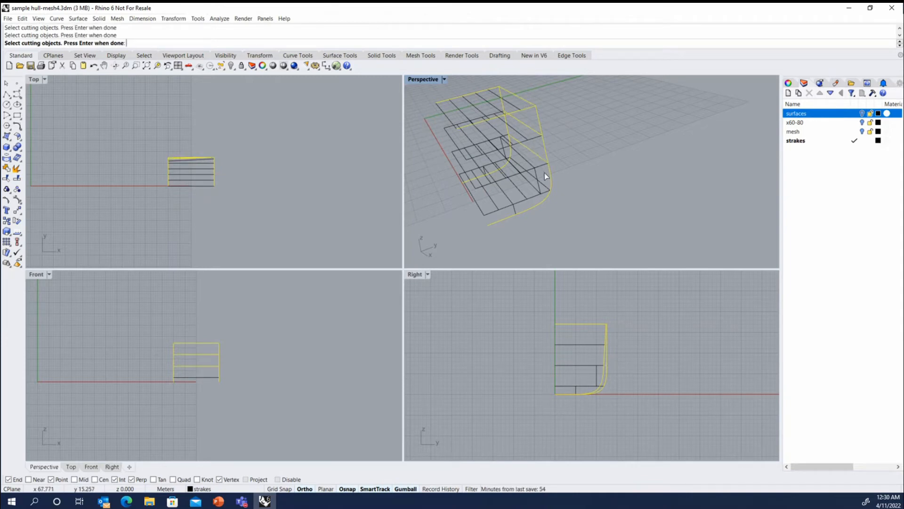
left_click(541, 177)
key("Return")
- Check the split by selecting the separate side pieces between decks on the x = 80 section, then clear the selection
left_click(540, 148)
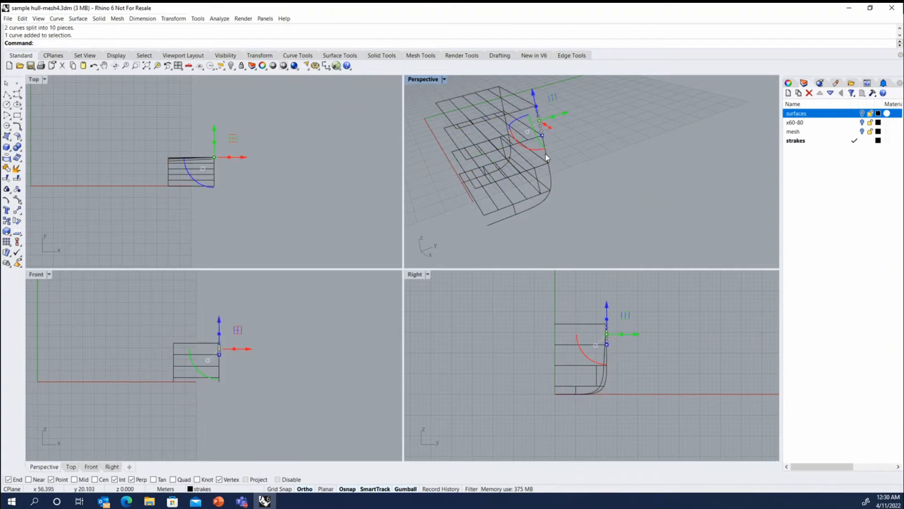
left_click(547, 156)
left_click(552, 182)
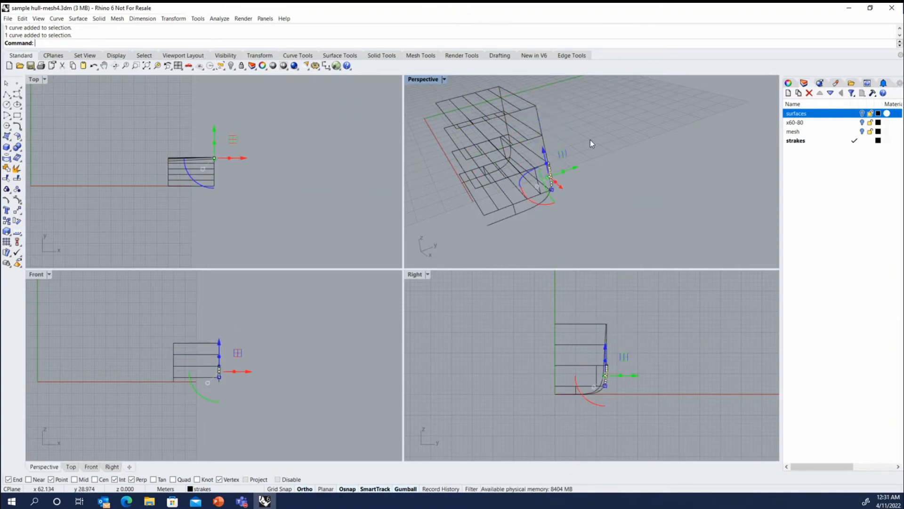
right_click_drag(590, 139, 572, 178)
key("Escape")
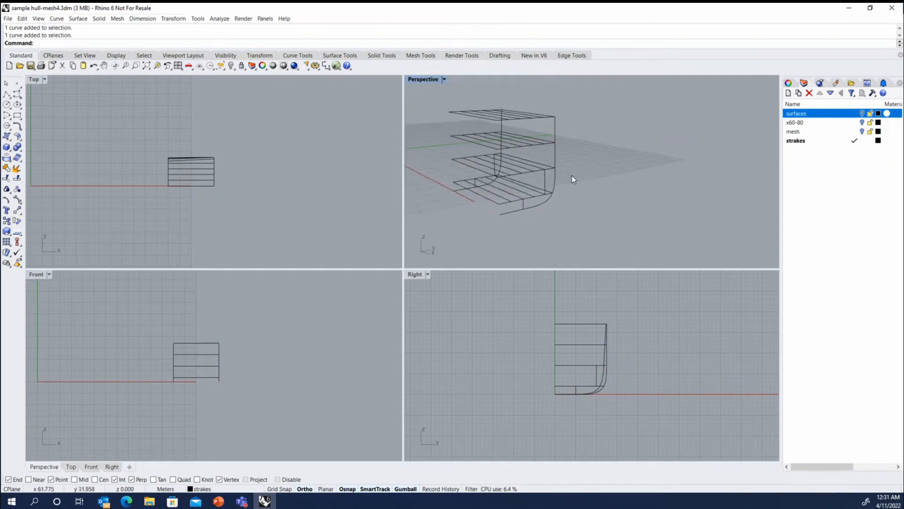
- Divide the three side pieces between decks on both hull sections into 3 segments each, marking the division points
left_click(555, 185)
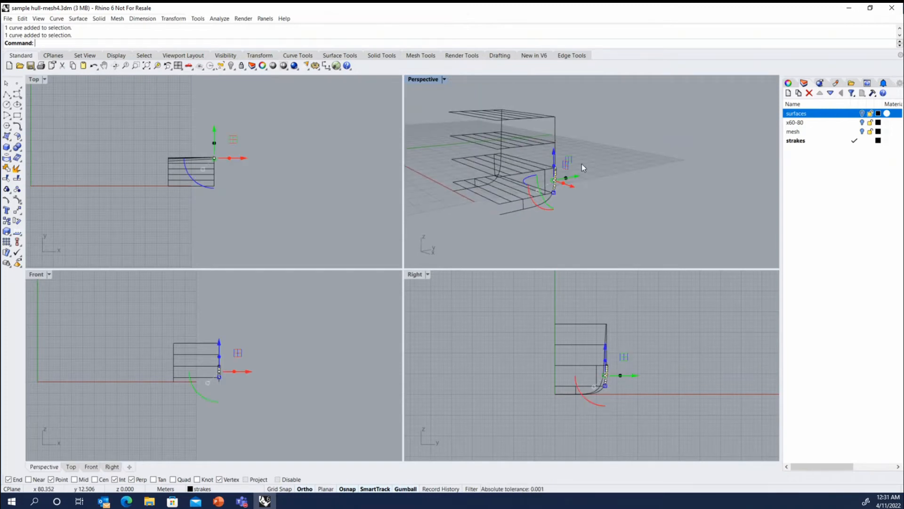
left_click(557, 149, "shift")
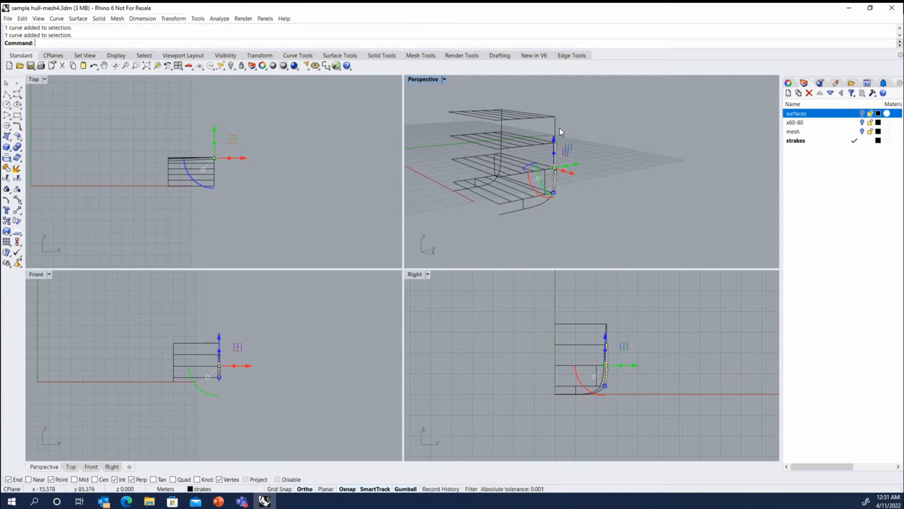
left_click(556, 125, "shift")
scroll(502, 128, "up", 3)
left_click(502, 126, "shift")
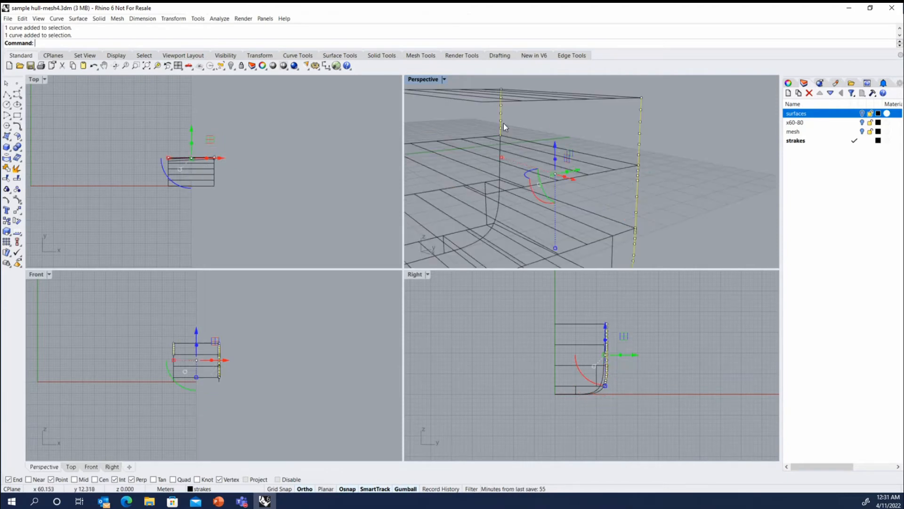
left_click(499, 165, "shift")
scroll(585, 166, "down", 4)
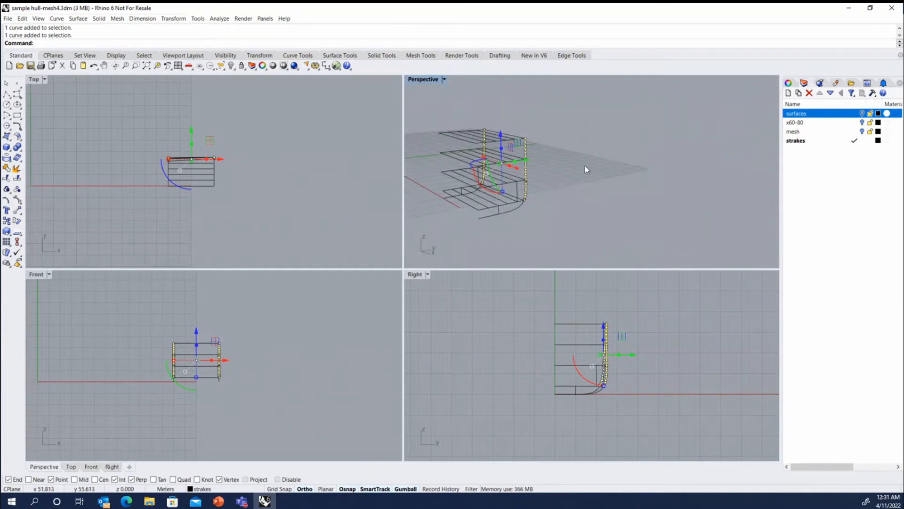
left_click(57, 18)
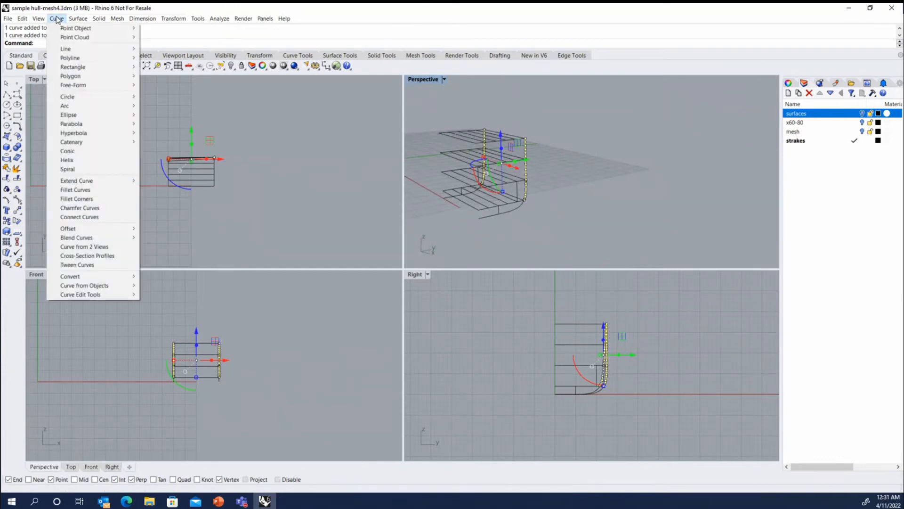
mouse_move(62, 30)
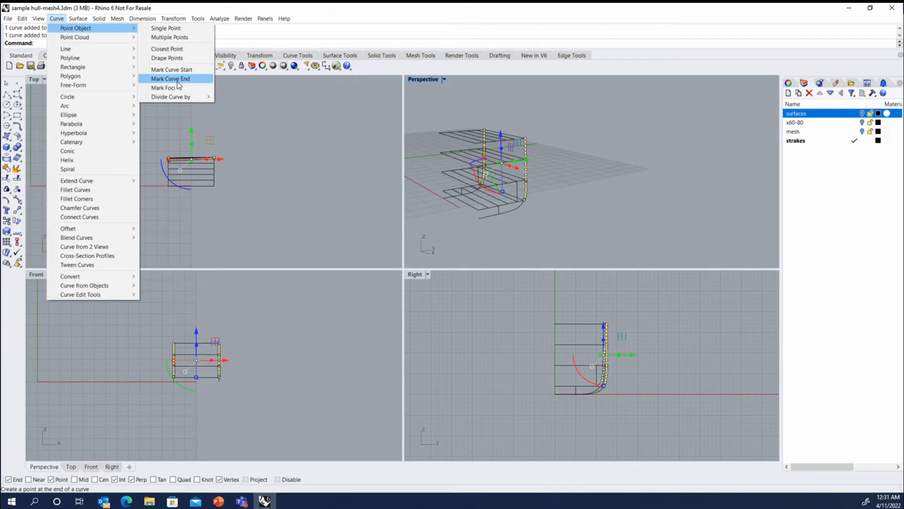
mouse_move(179, 101)
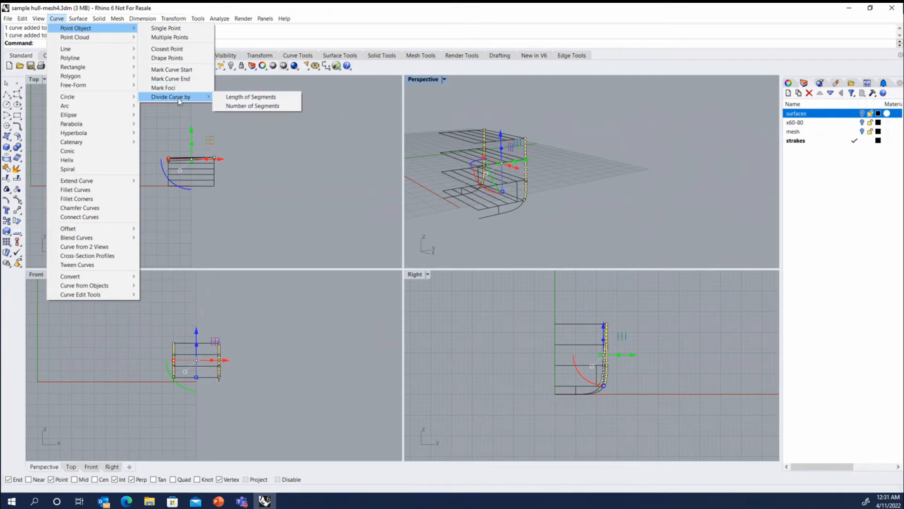
left_click(235, 106)
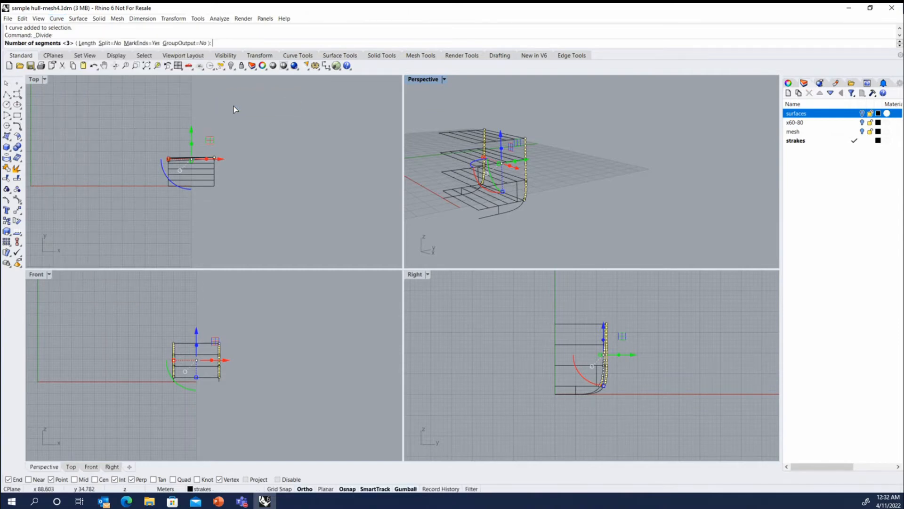
type("3")
key("Return")
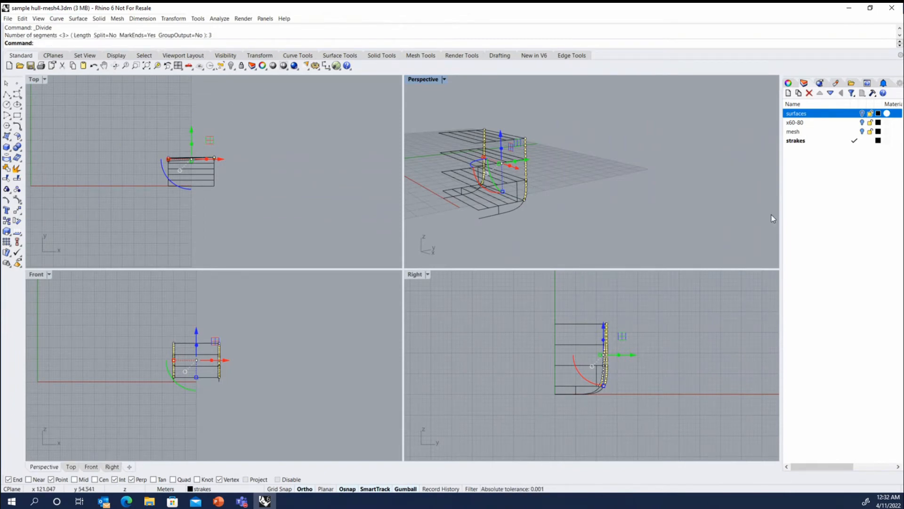
left_click(609, 176)
- Examine the division points along the side pieces of the x = 60 and x = 80 sections
scroll(532, 150, "up", 3)
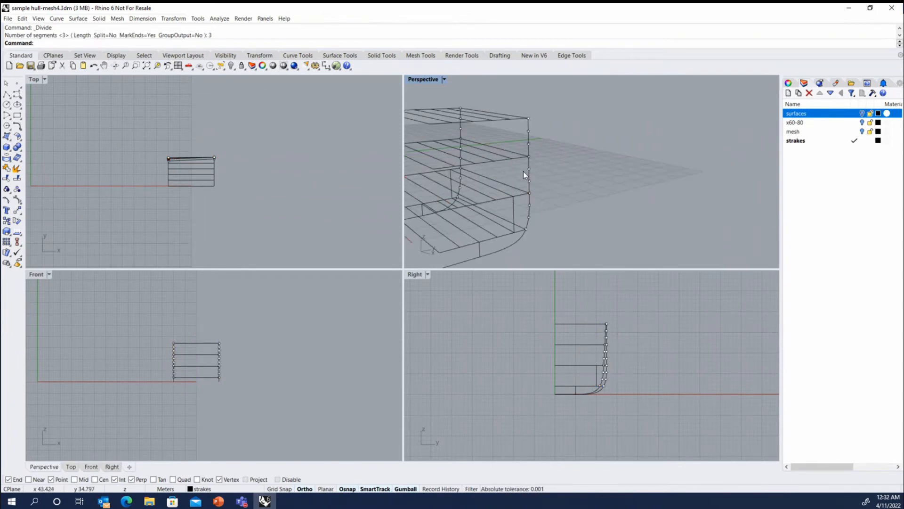
left_click(529, 141)
left_click(581, 208)
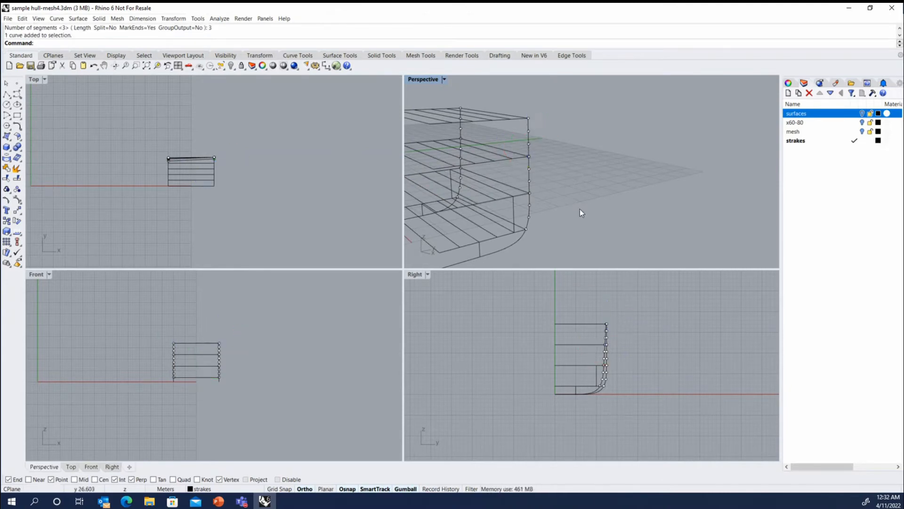
scroll(580, 207, "up", 2)
scroll(527, 193, "down", 2)
scroll(528, 195, "down", 1)
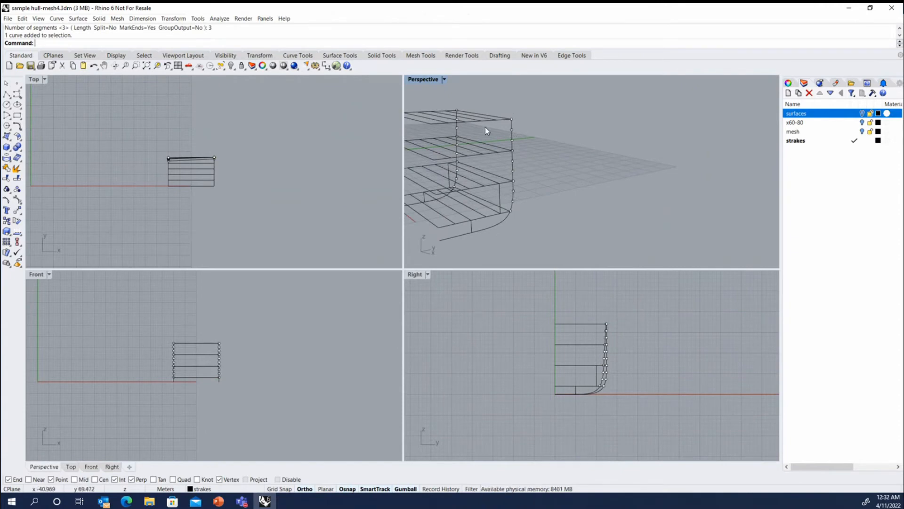
scroll(482, 131, "up", 1)
scroll(497, 129, "up", 2)
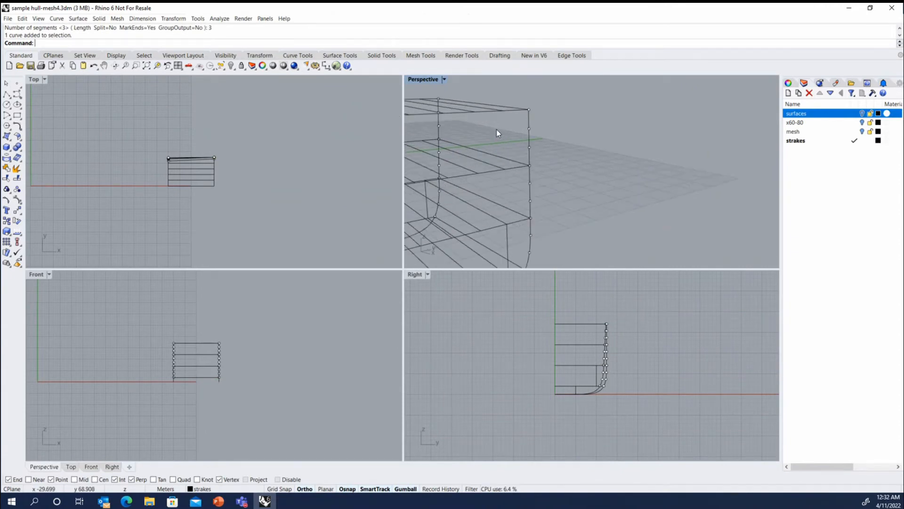
left_click(538, 172)
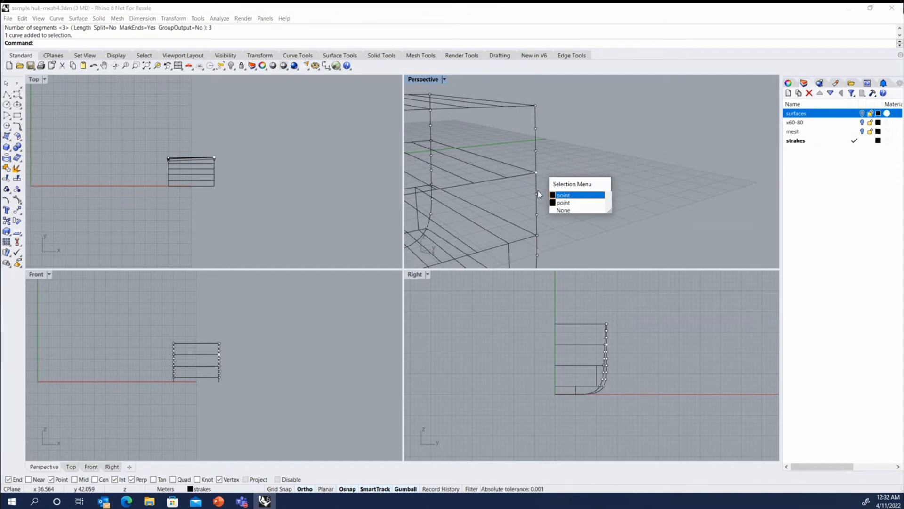
left_click(538, 191)
- Draw a polyline between the x = 80 and x = 60 sections joining their first side division points below the top deck
right_click_drag(578, 154, 513, 139)
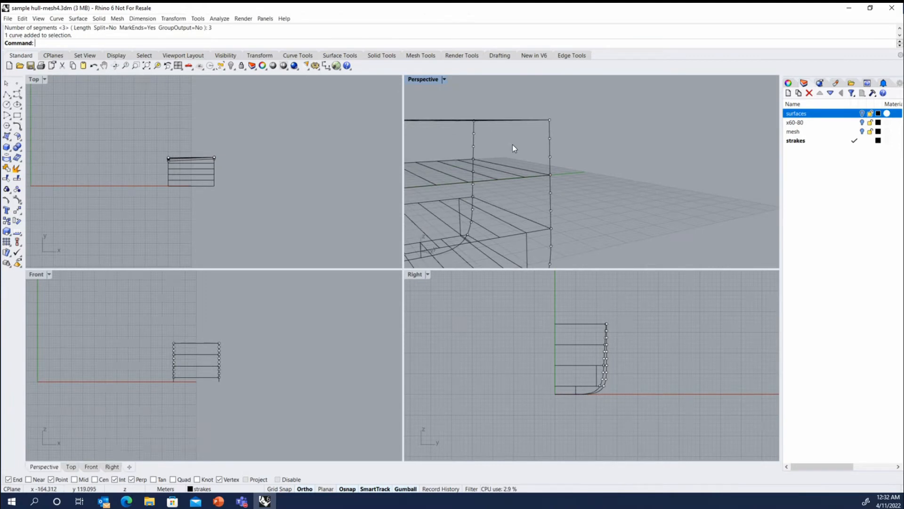
left_click(7, 96)
left_click(549, 138)
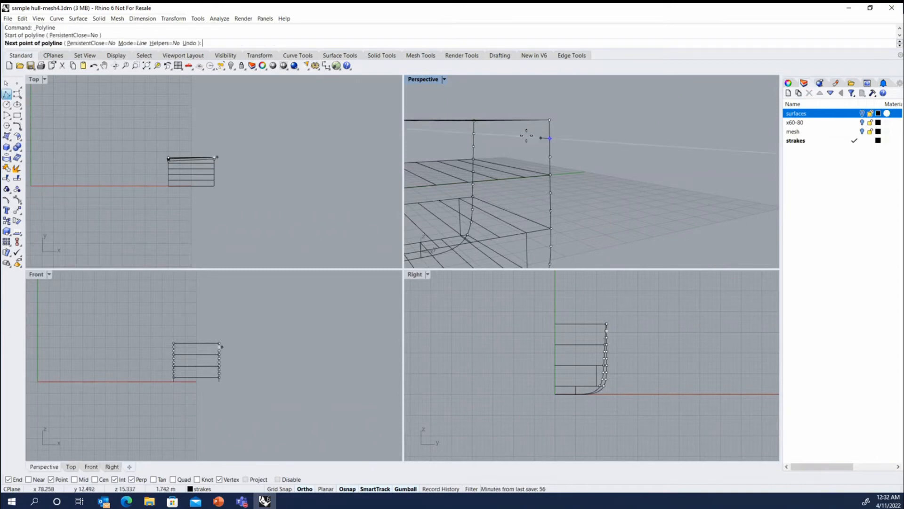
left_click(472, 133)
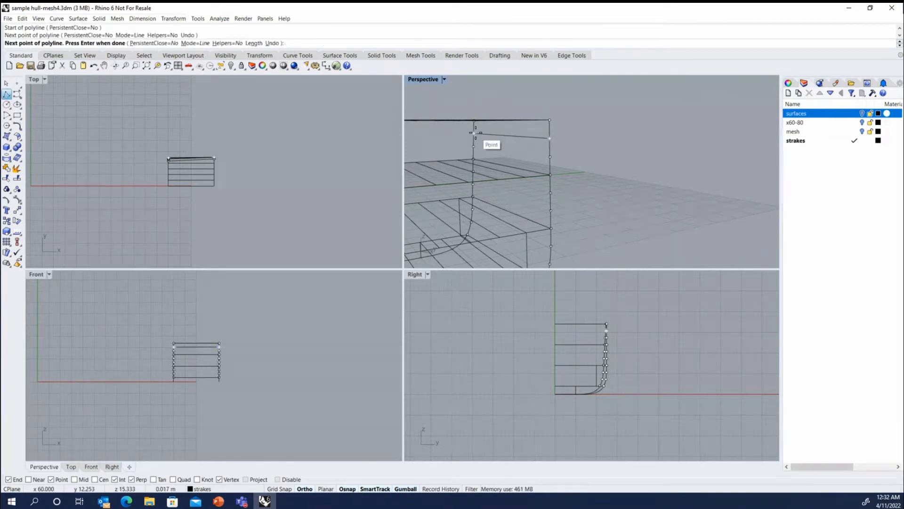
left_click(511, 136)
key("Return")
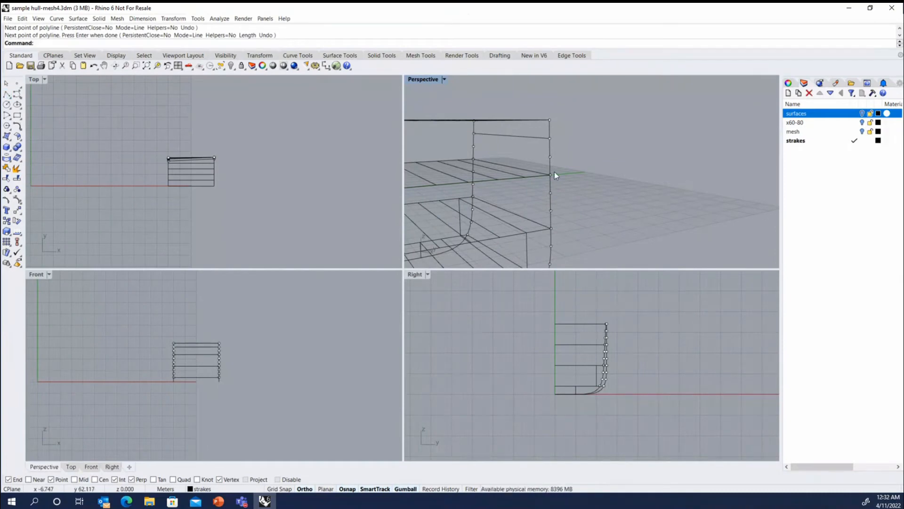
- Create a degree 1 polyline through the second pair of side division points below the top deck
scroll(620, 344, "up", 10)
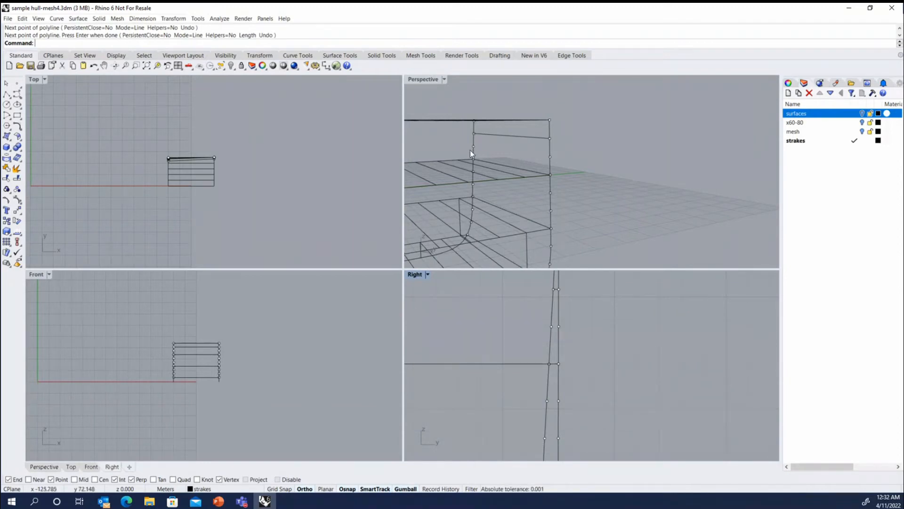
left_click(55, 18)
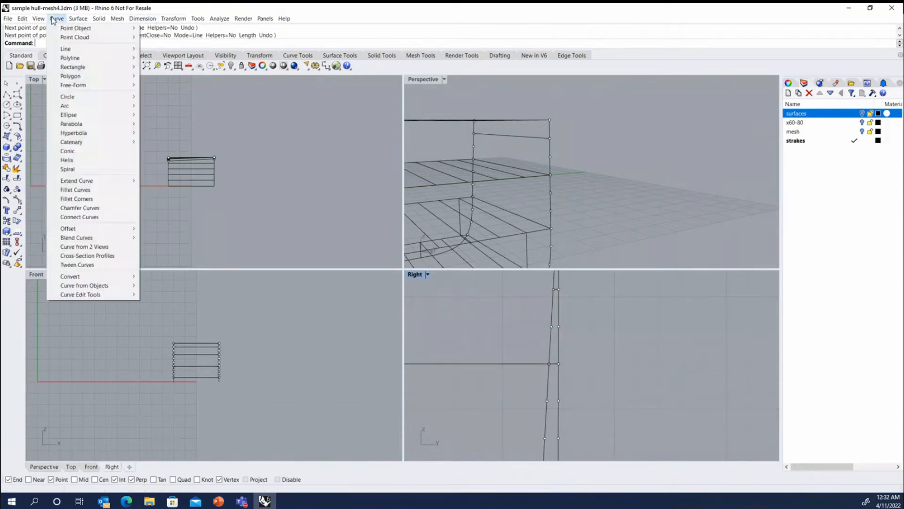
mouse_move(94, 57)
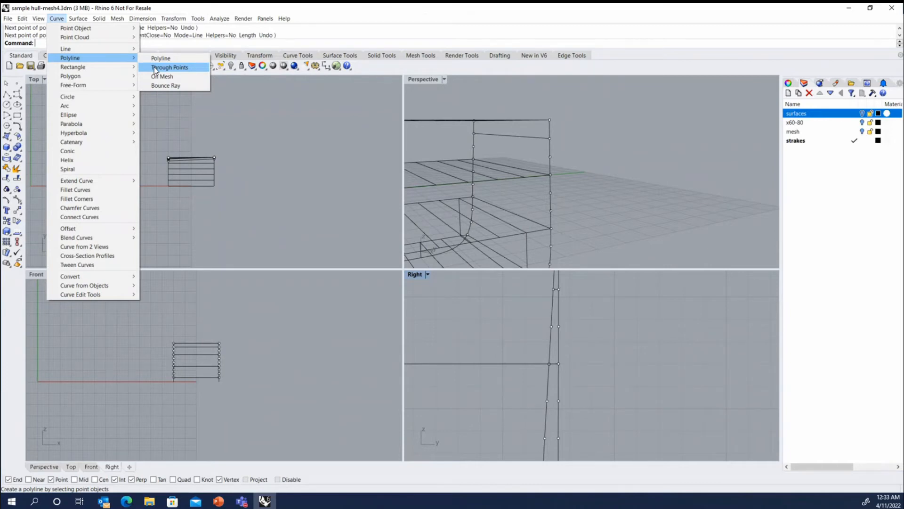
left_click(155, 68)
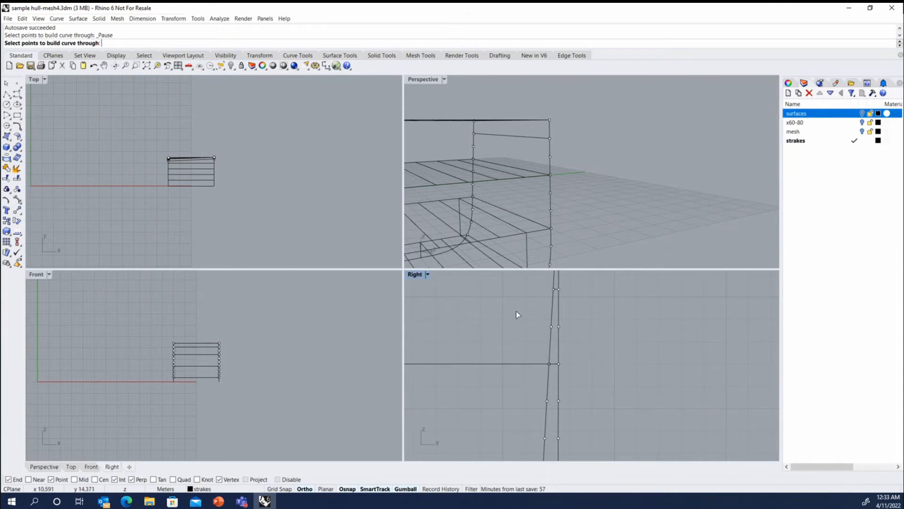
left_click_drag(516, 311, 593, 338)
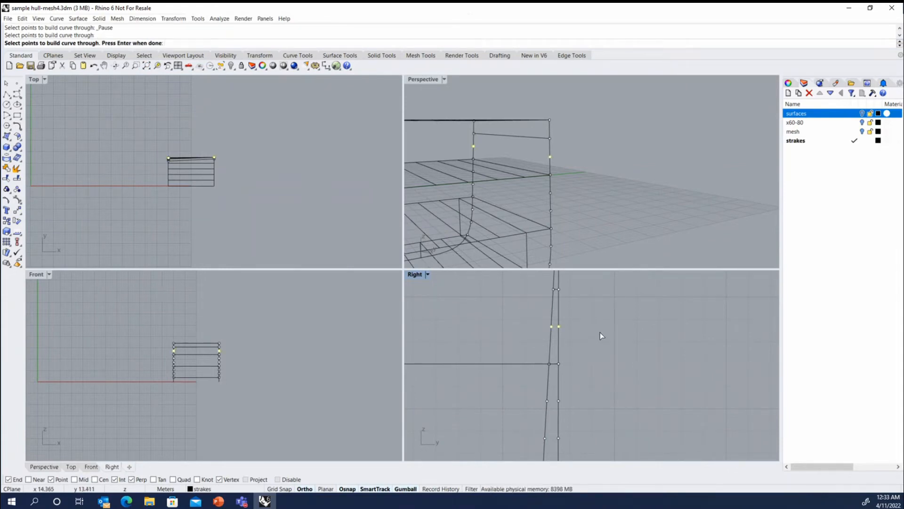
key("Return")
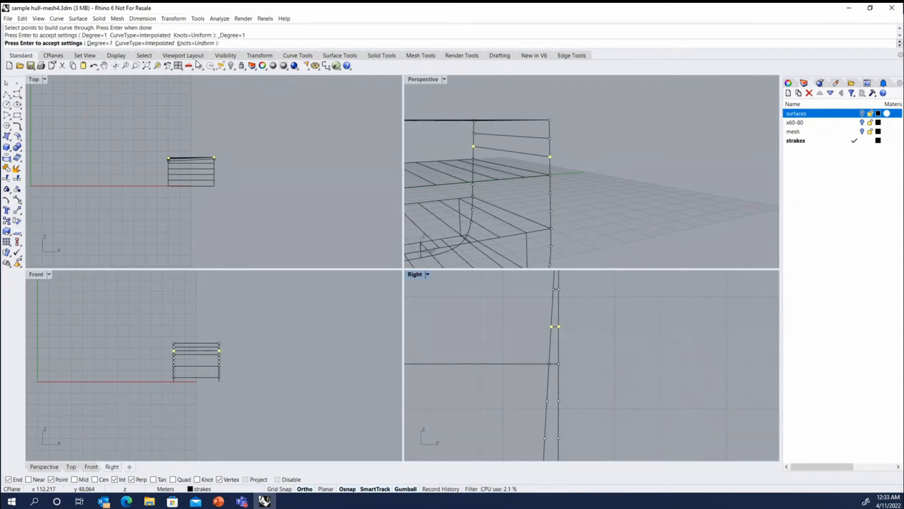
key("Return")
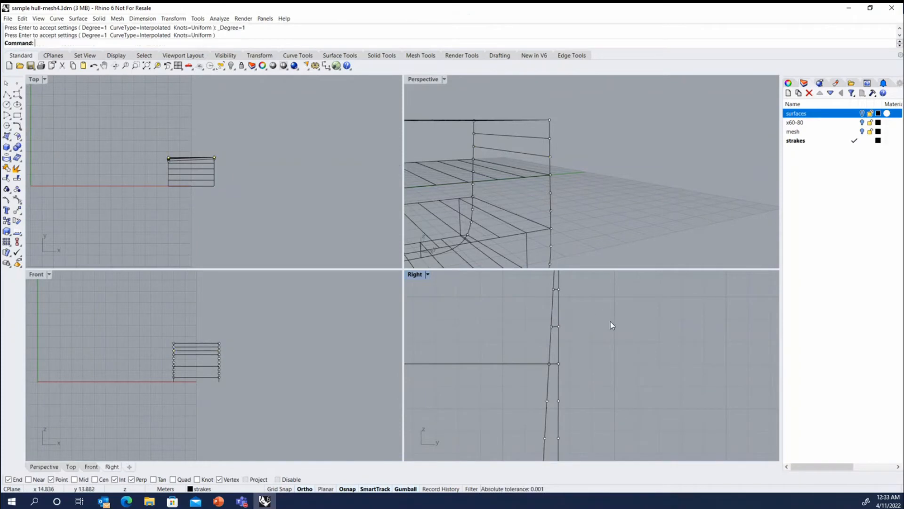
- Create degree 1 polylines through both pairs of side division points between the second and third decks
scroll(603, 302, "down", 6)
scroll(609, 354, "up", 6)
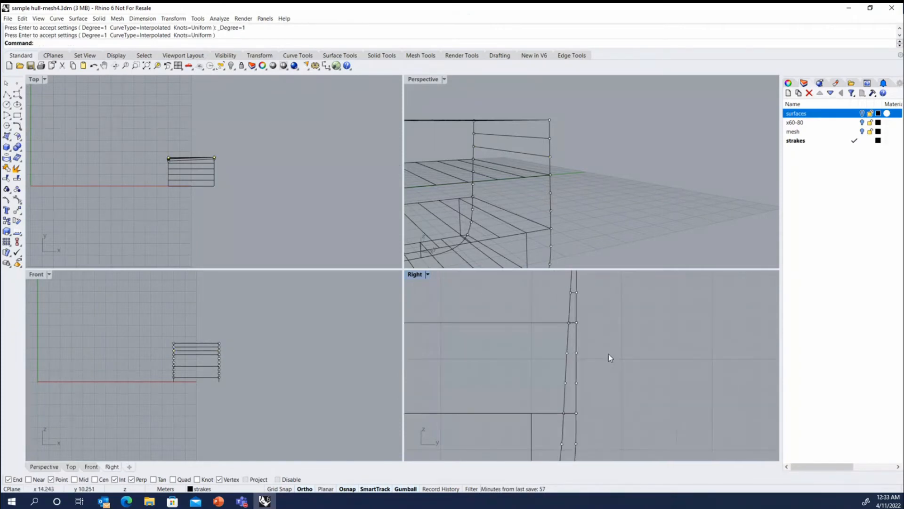
key("Return")
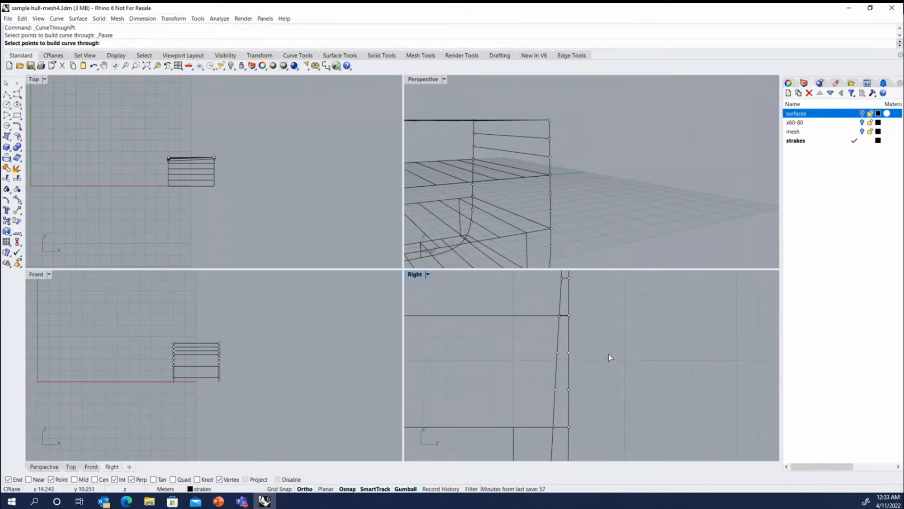
left_click_drag(516, 336, 615, 364)
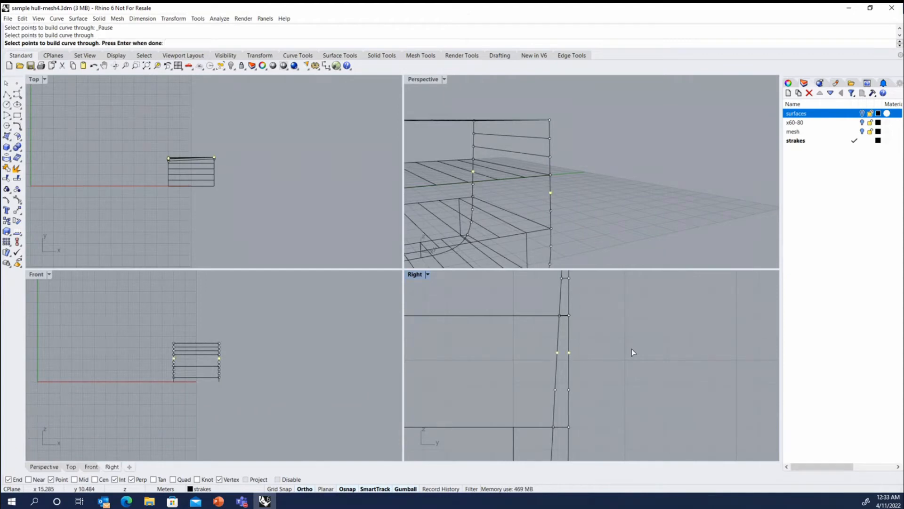
key("Return")
key("Return")
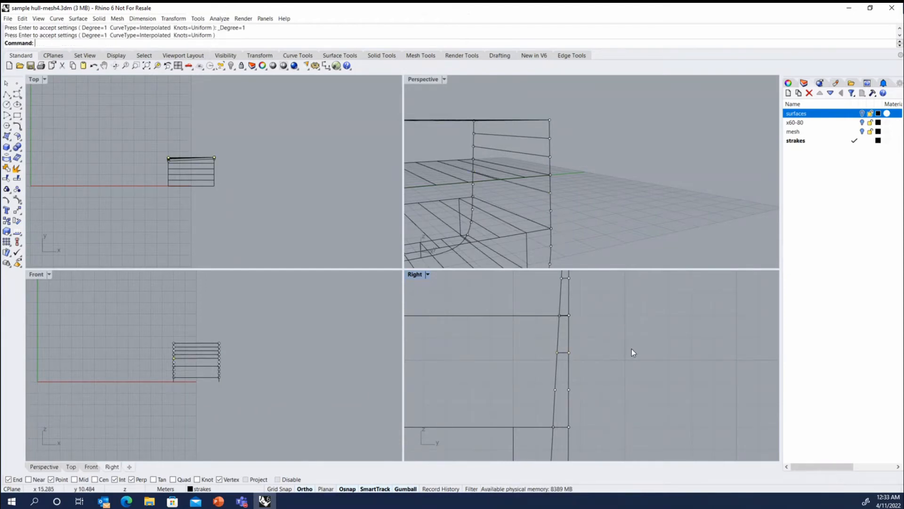
left_click_drag(509, 377, 612, 395)
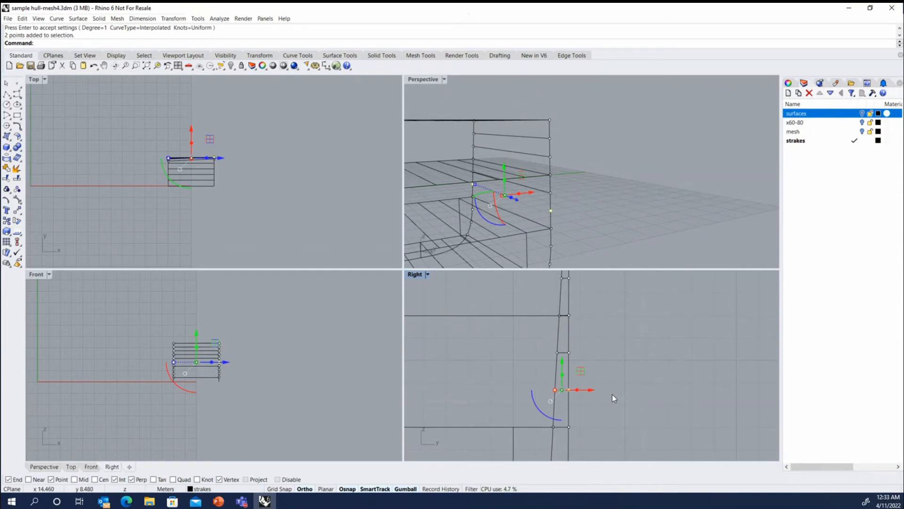
key("Return")
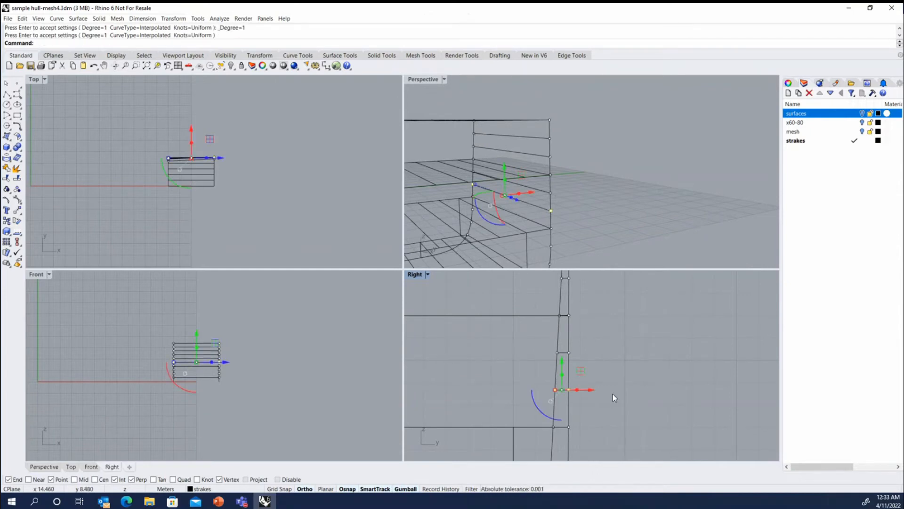
- Create degree 1 polylines through both pairs of side division points between the third and lowest decks, then clear the selection
scroll(601, 386, "down", 8)
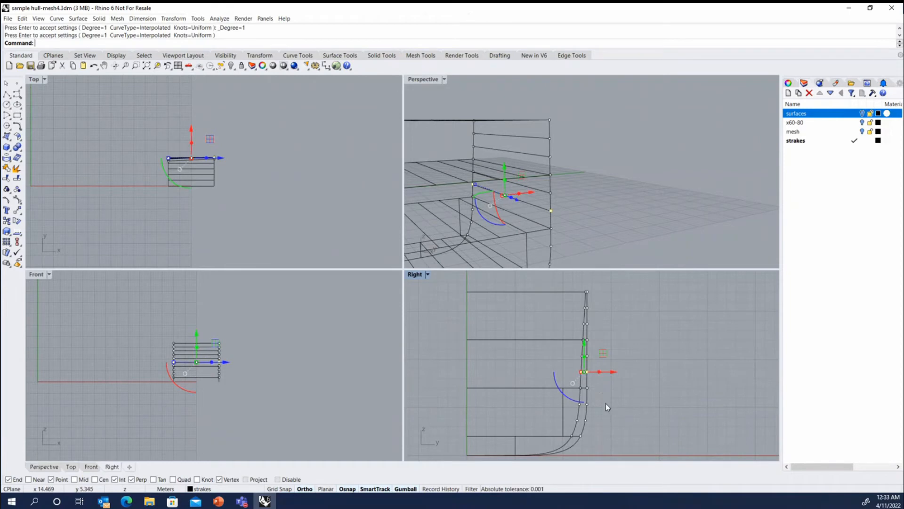
scroll(606, 403, "up", 8)
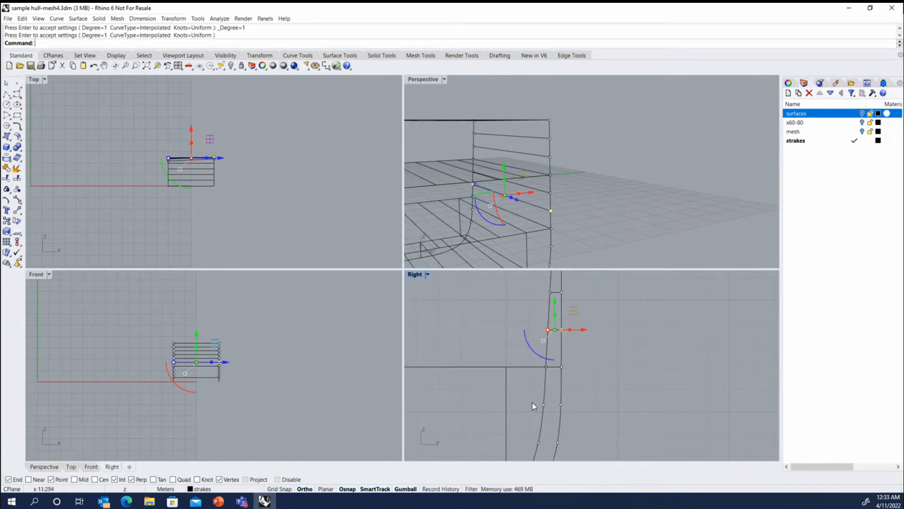
left_click(533, 403)
left_click_drag(526, 397, 571, 415)
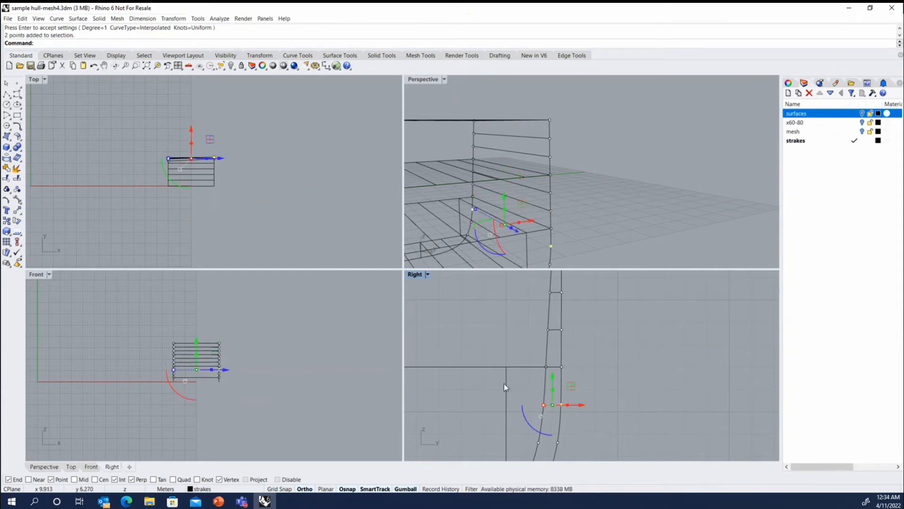
right_click(611, 393)
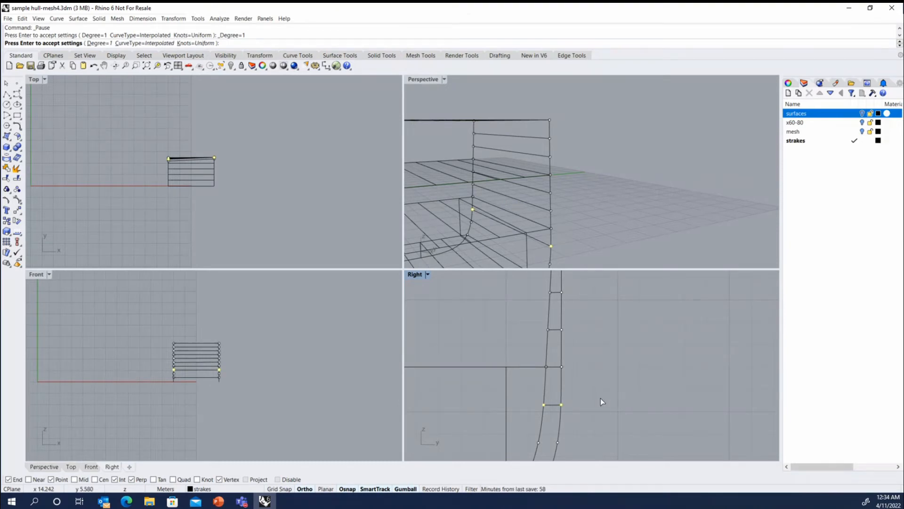
right_click(600, 397)
scroll(597, 380, "down", 8)
scroll(591, 403, "up", 10)
left_click_drag(525, 386, 602, 404)
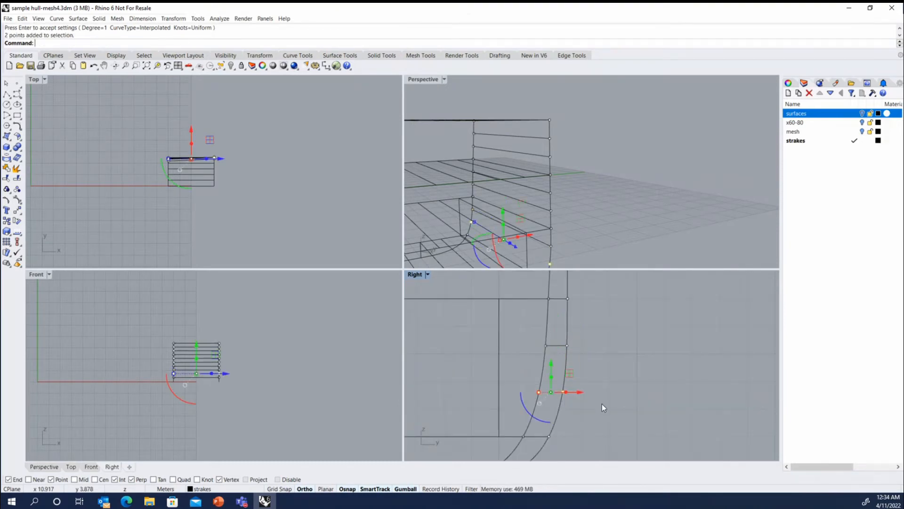
right_click(628, 383)
right_click(629, 383)
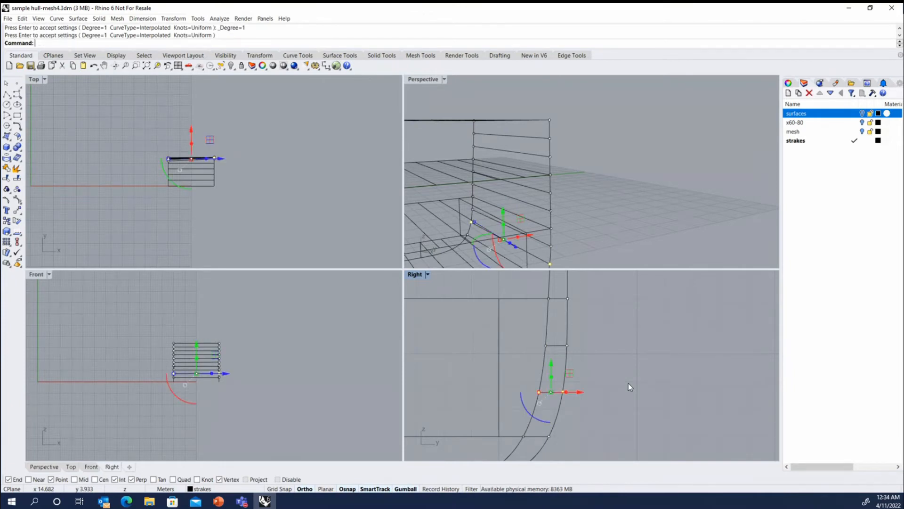
key("Escape")
- Section the bottom hull curves of the x = 60 and x = 80 frames along a vertical plane through the lowest deck's first strake from the centreline
scroll(627, 383, "down", 5)
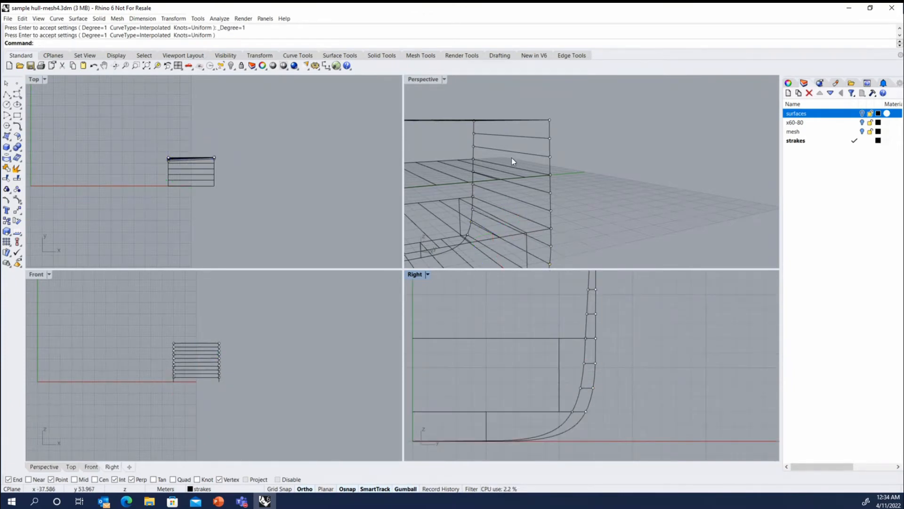
scroll(517, 143, "down", 5)
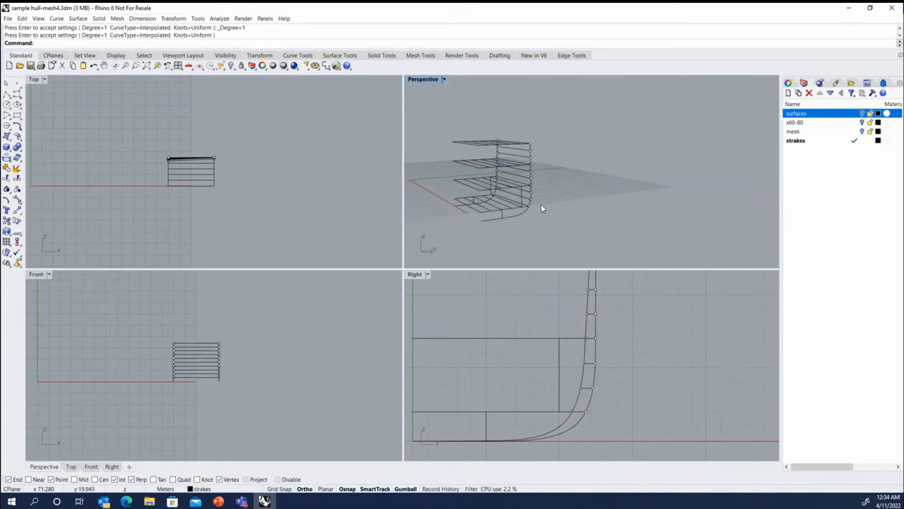
scroll(511, 218, "up", 5)
left_click(513, 219)
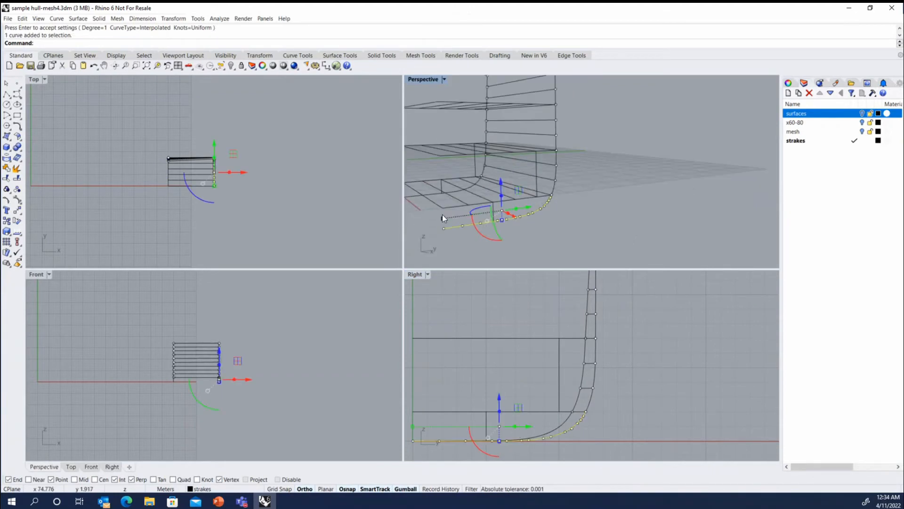
right_click_drag(443, 213, 472, 222)
left_click(472, 230, "shift")
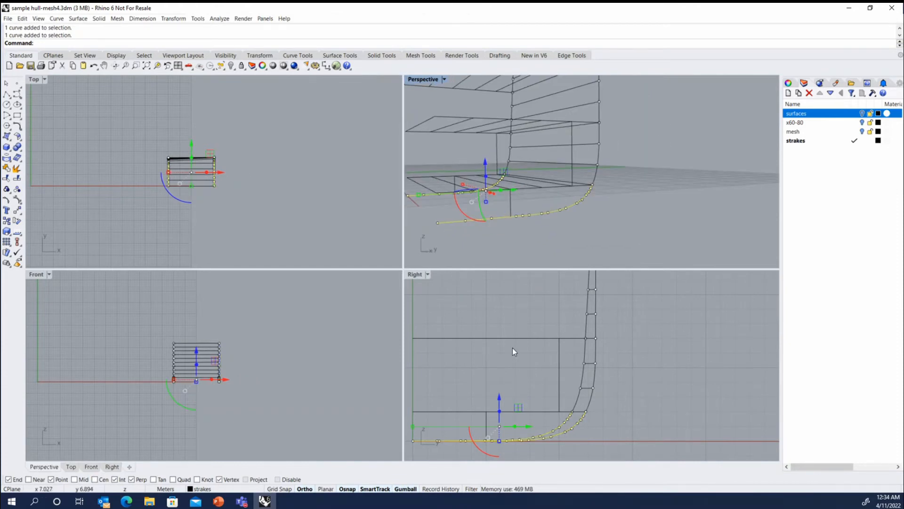
scroll(513, 348, "down", 2)
scroll(556, 188, "down", 5)
right_click_drag(546, 191, 570, 203)
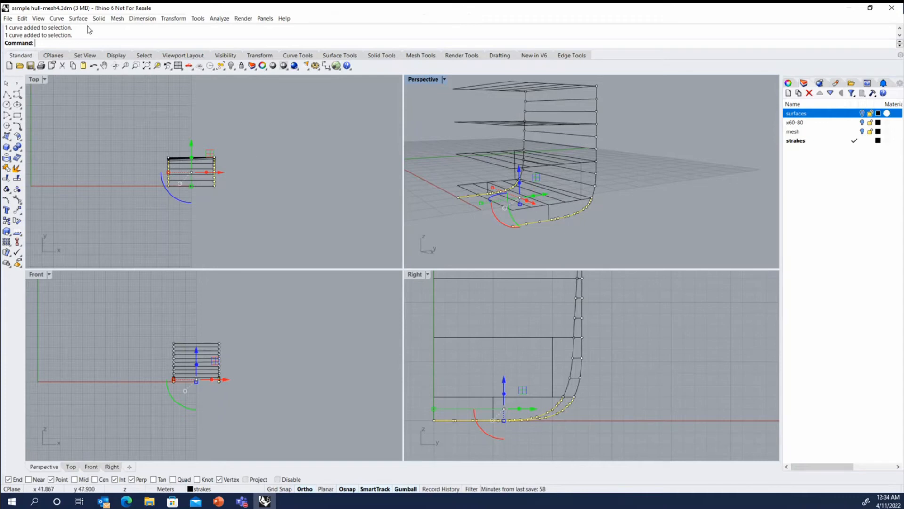
left_click(56, 19)
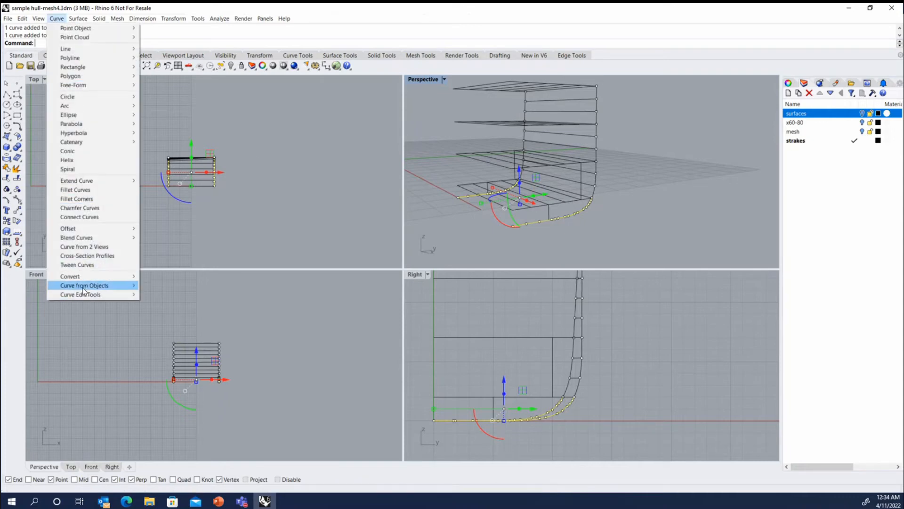
mouse_move(84, 287)
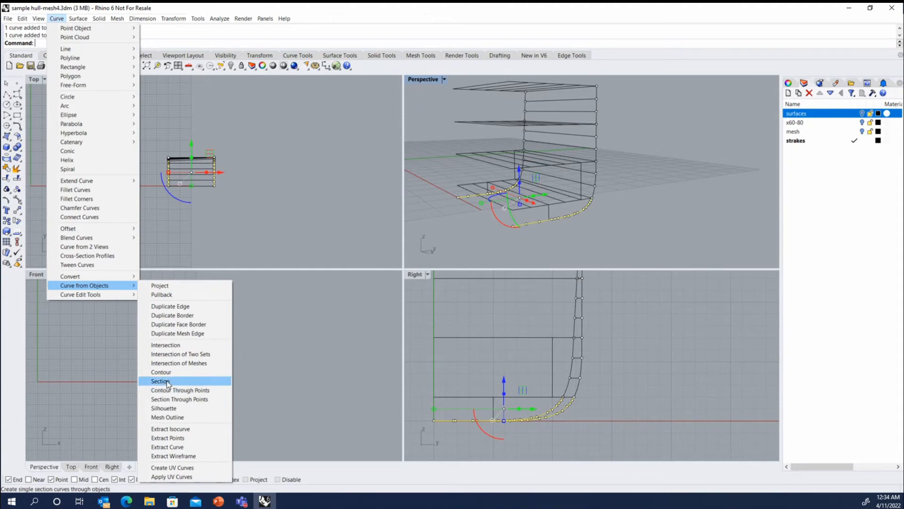
left_click(161, 381)
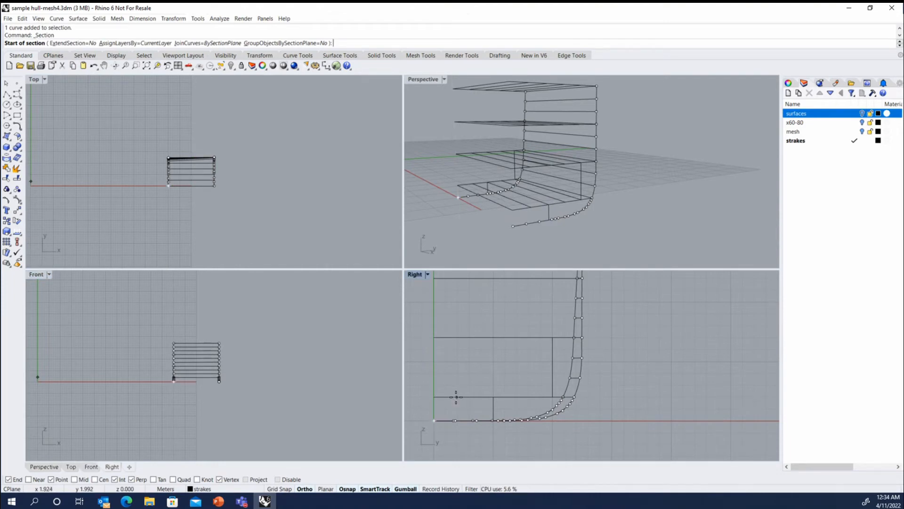
left_click(533, 205)
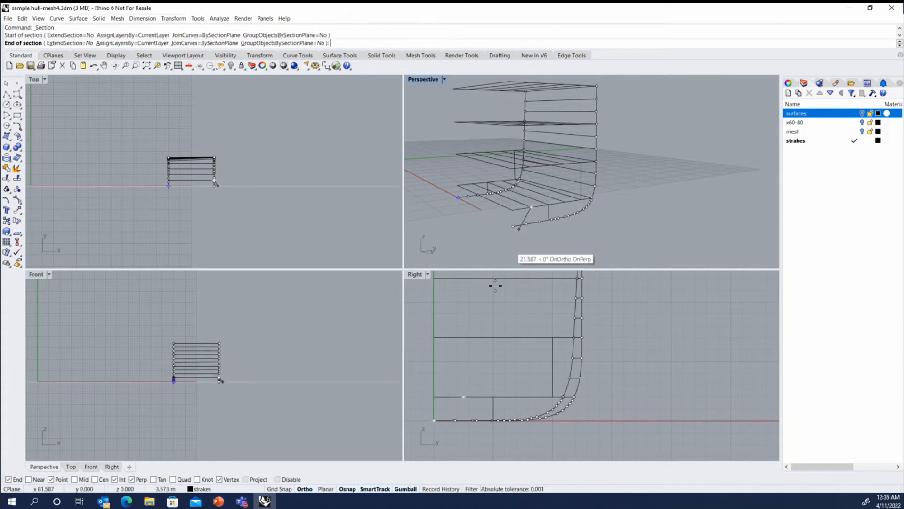
left_click(464, 443)
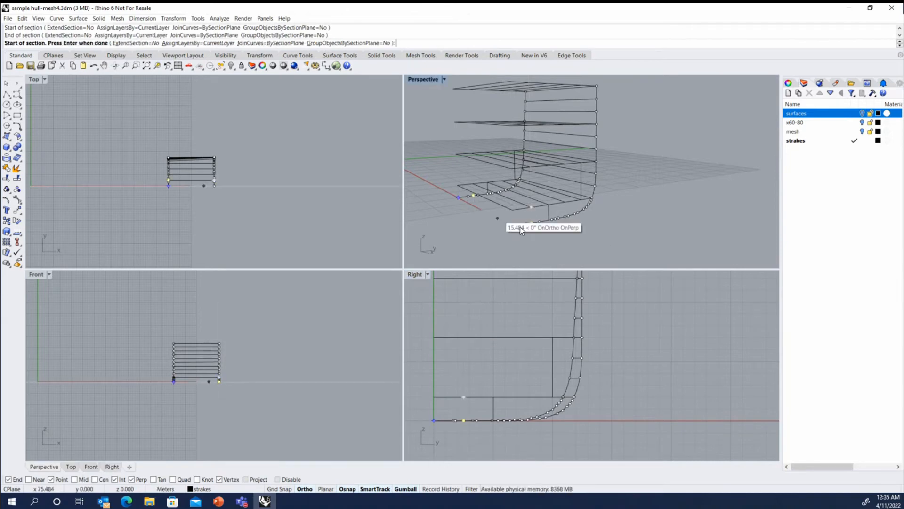
- Section both bottom hull curves vertically at the lowest deck's y = 7.5 strake and its outermost strake, then clear the selection
left_click(565, 201)
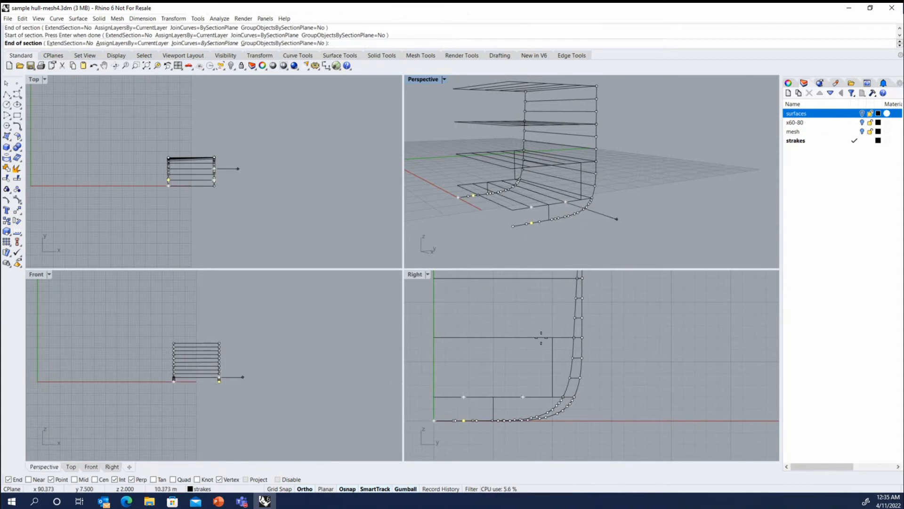
left_click(522, 445)
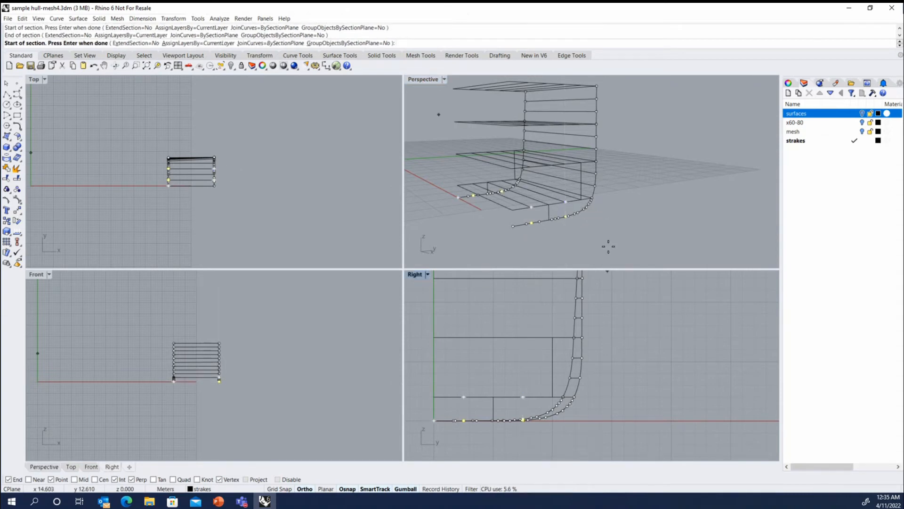
left_click(581, 199)
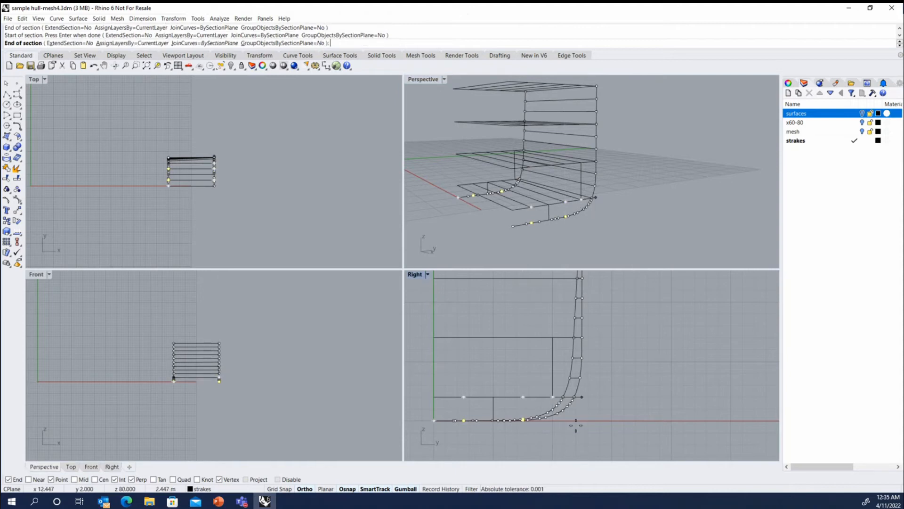
left_click(567, 382)
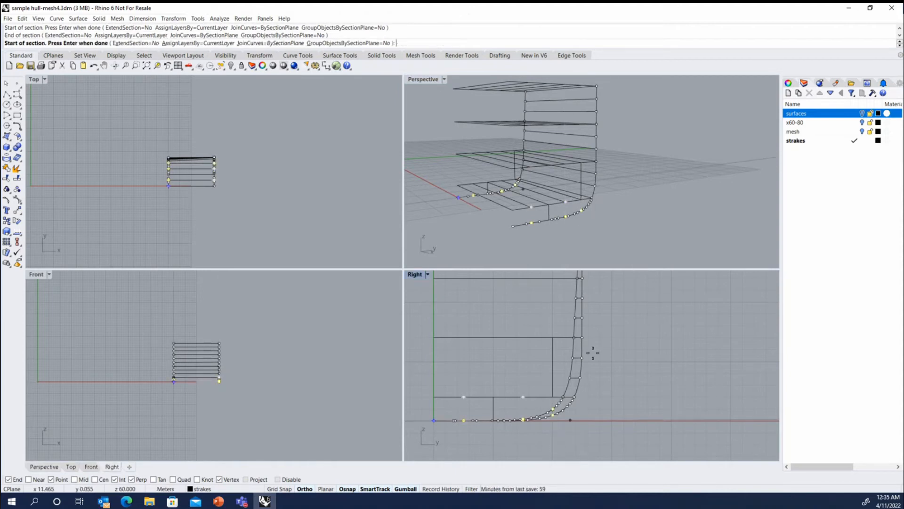
key("Return")
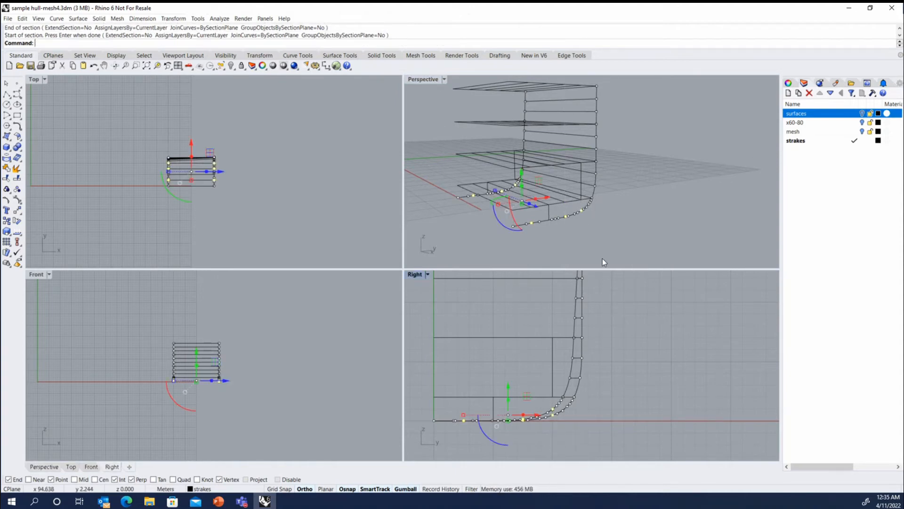
key("Escape")
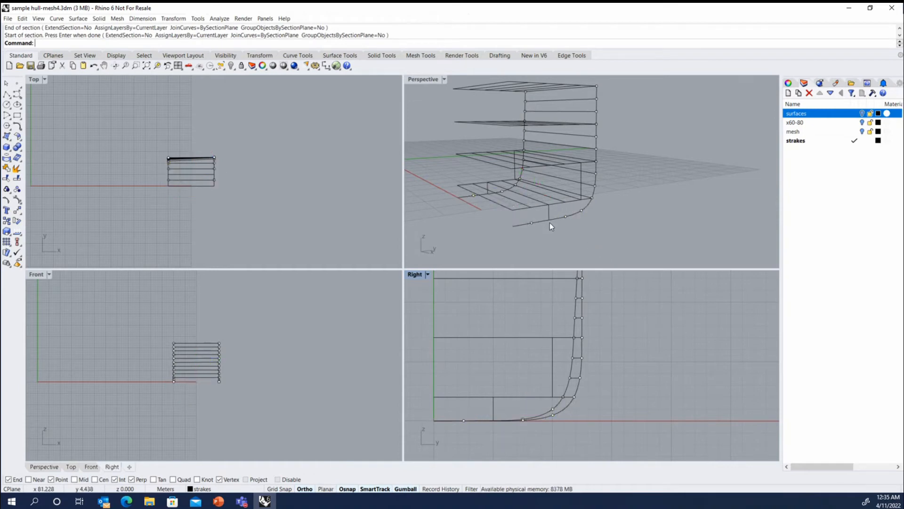
- Draw bottom polylines between the x = 80 and x = 60 sections at the centreline and at the foot of the short vertical girder
left_click(7, 93)
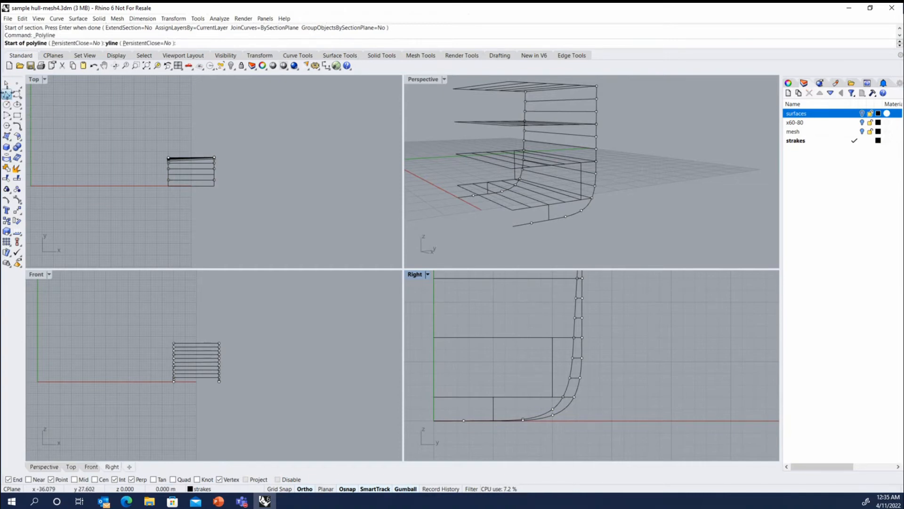
left_click(512, 225)
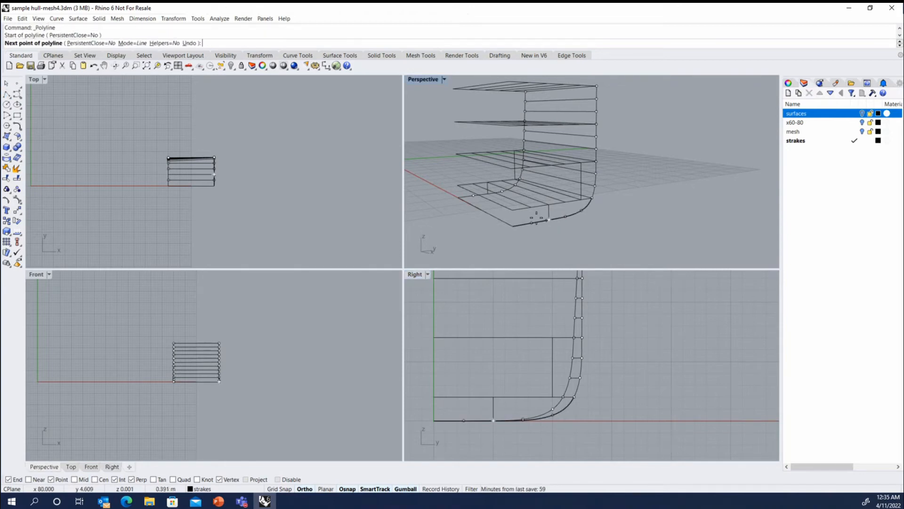
scroll(536, 217, "up", 5)
left_click(481, 194)
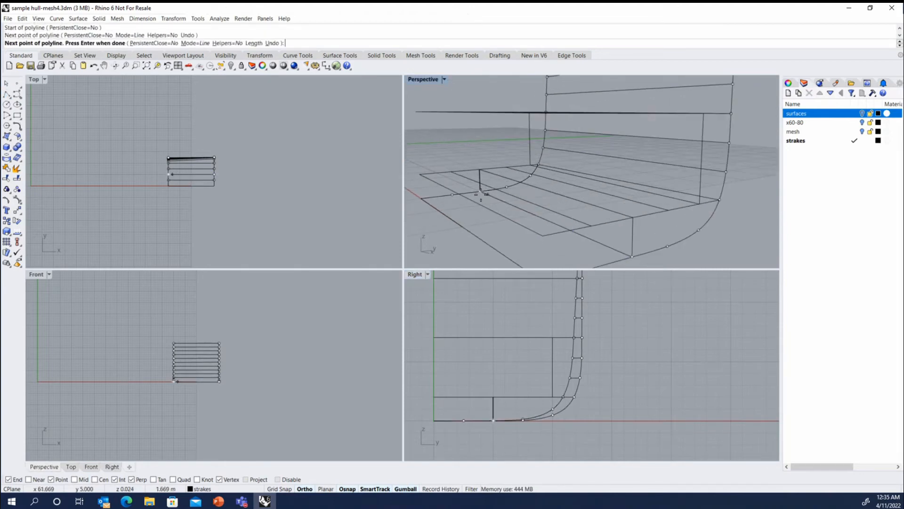
key("Return")
scroll(487, 188, "down", 3)
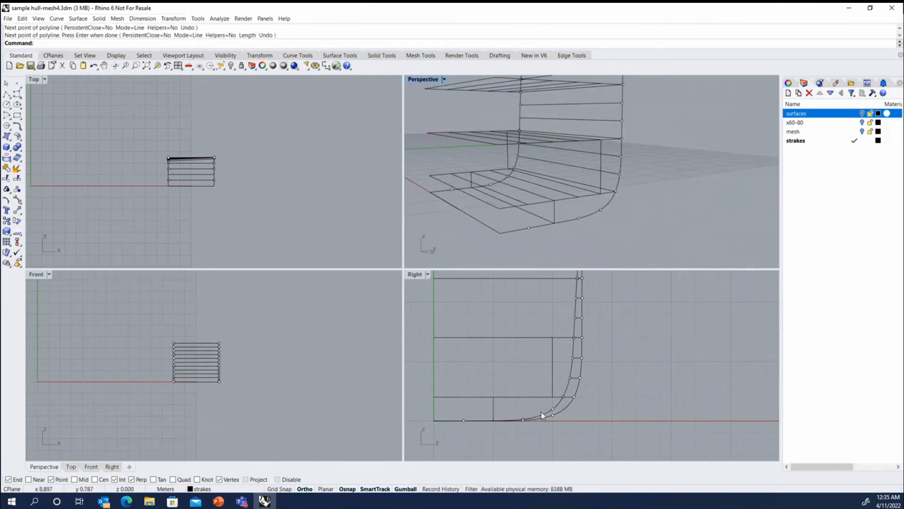
- Create a degree 1 polyline through the pair of bottom section points nearest the centreline
left_click_drag(458, 434, 467, 414)
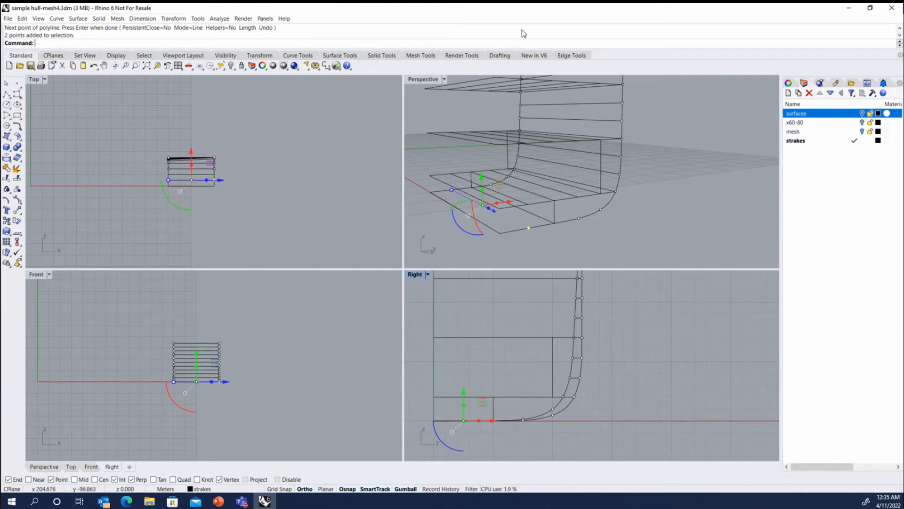
right_click(555, 31)
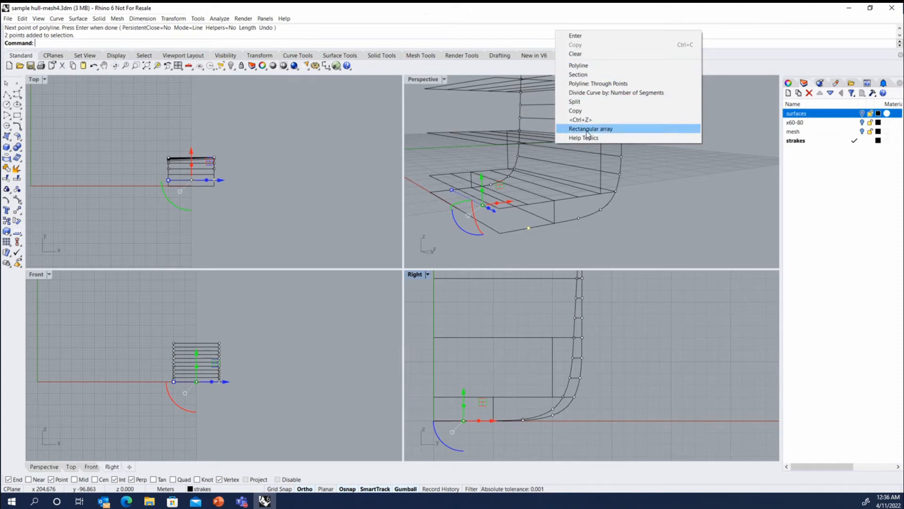
left_click(595, 87)
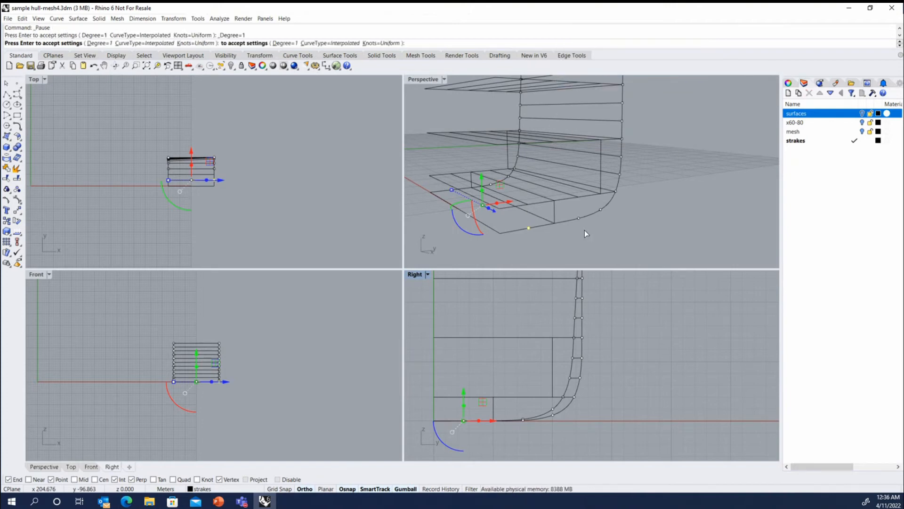
right_click(617, 409)
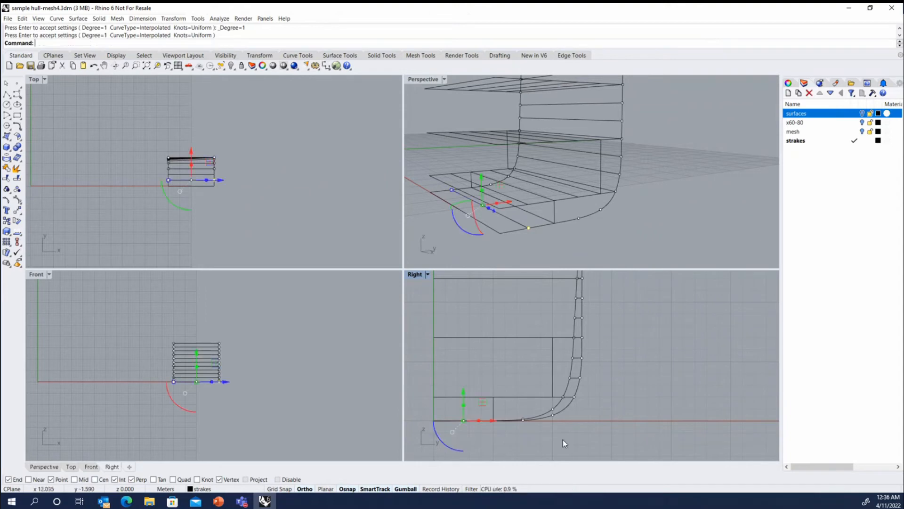
- Create degree 1 polylines through the two remaining pairs of bottom section points outboard of the short vertical girder
left_click_drag(518, 437, 526, 413)
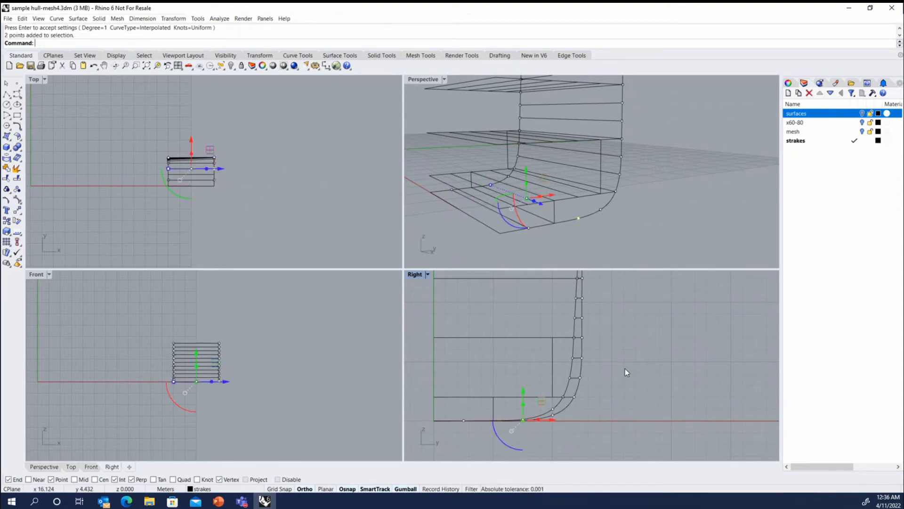
right_click(625, 368)
right_click(626, 368)
left_click(552, 432)
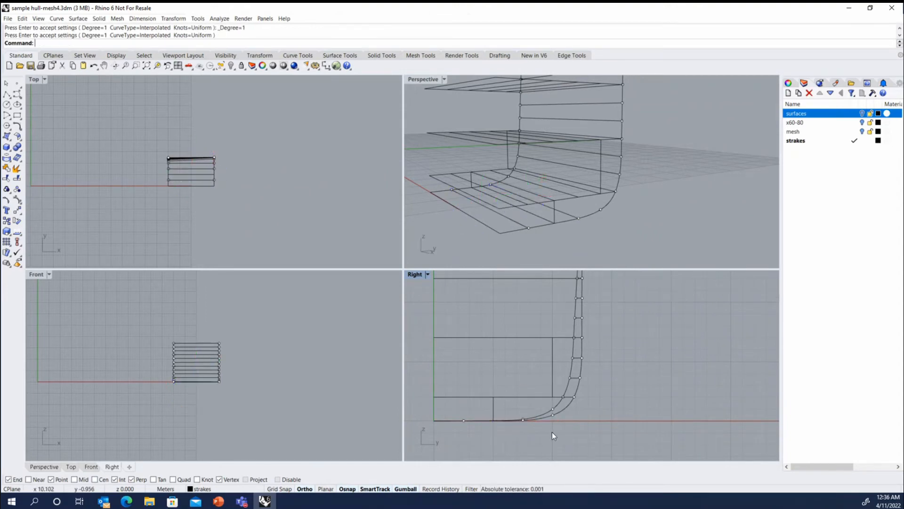
left_click_drag(547, 429, 556, 404)
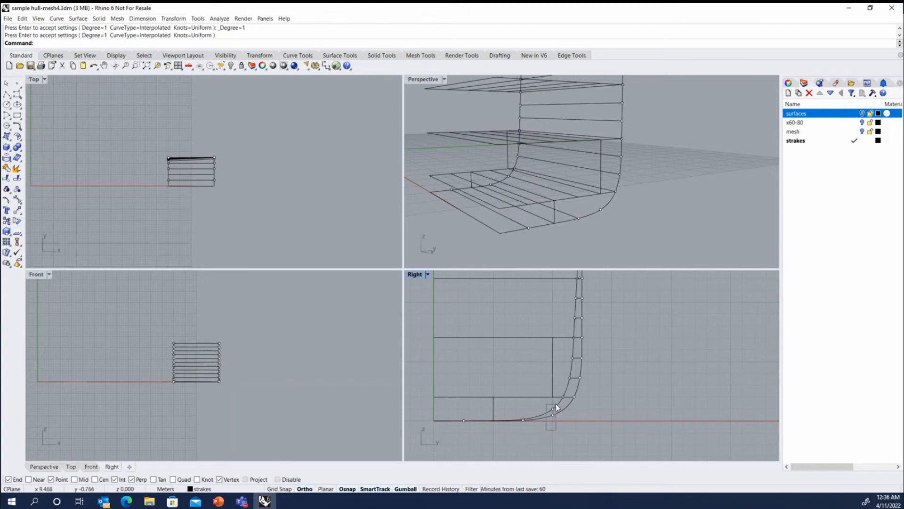
right_click(645, 378)
right_click(646, 378)
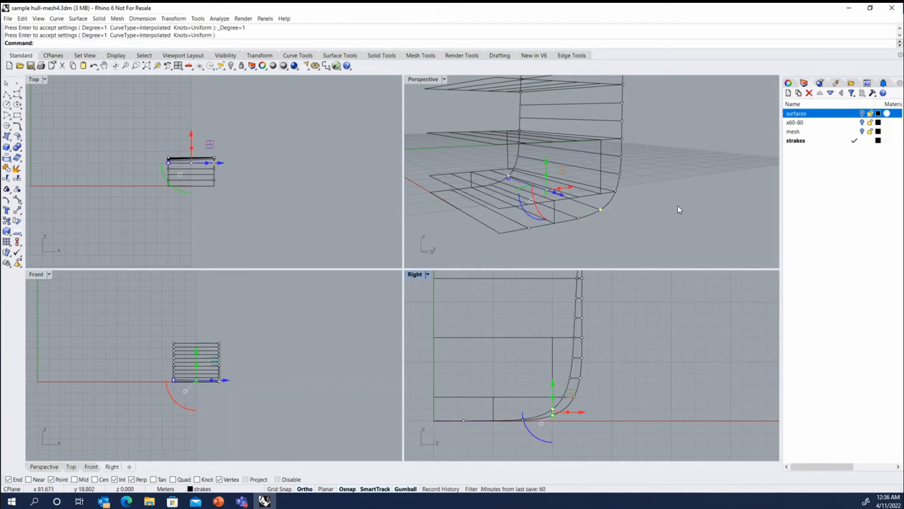
- Select all point objects in the model with SelPt and delete them
right_click_drag(677, 206, 478, 213)
right_click_drag(474, 216, 548, 121)
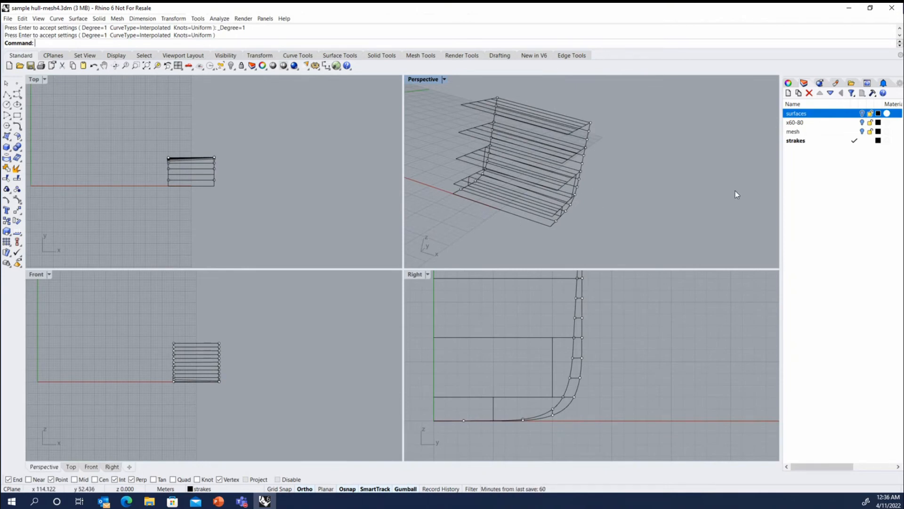
type("SelPts")
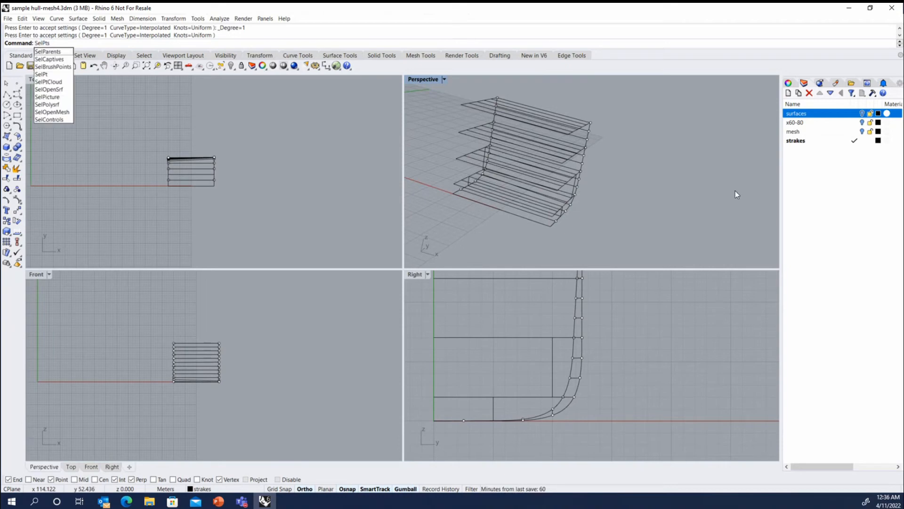
key("Return")
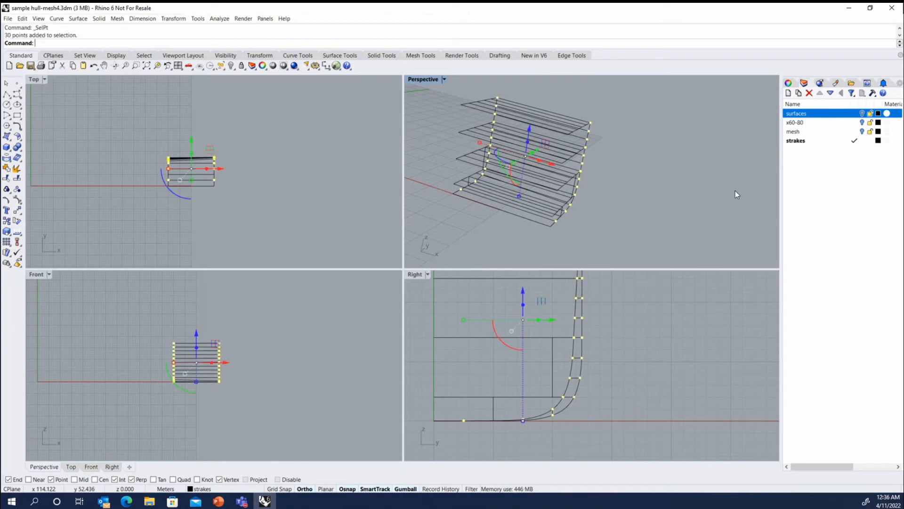
key("Delete")
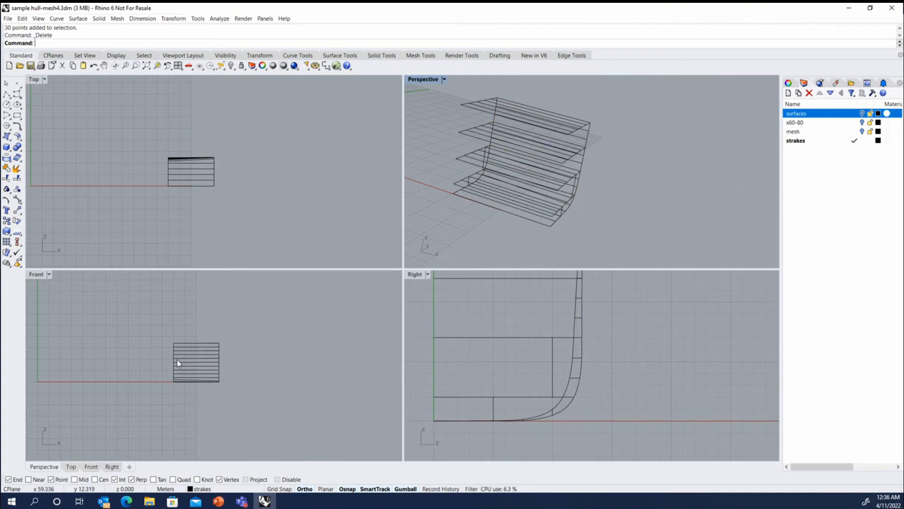
- Delete all the hull section curves at x = 60, keeping the longitudinal strakes
left_click_drag(156, 326, 180, 392)
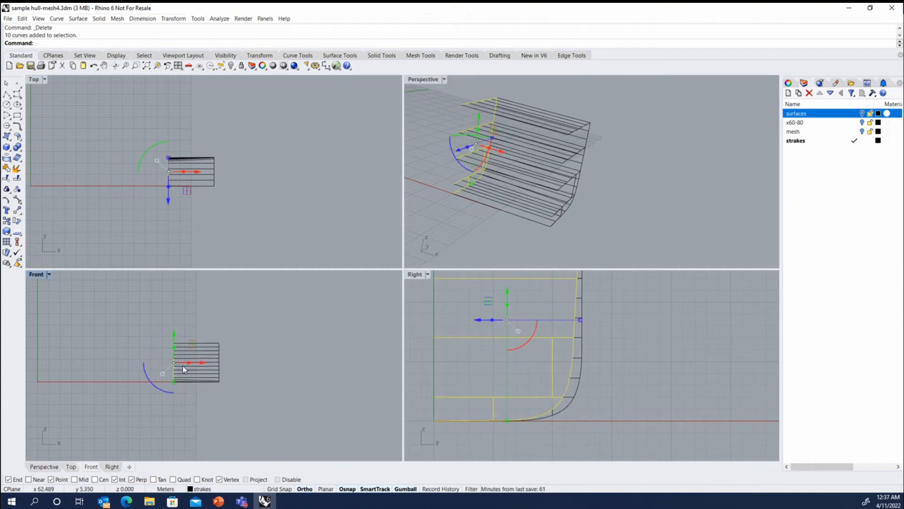
key("Delete")
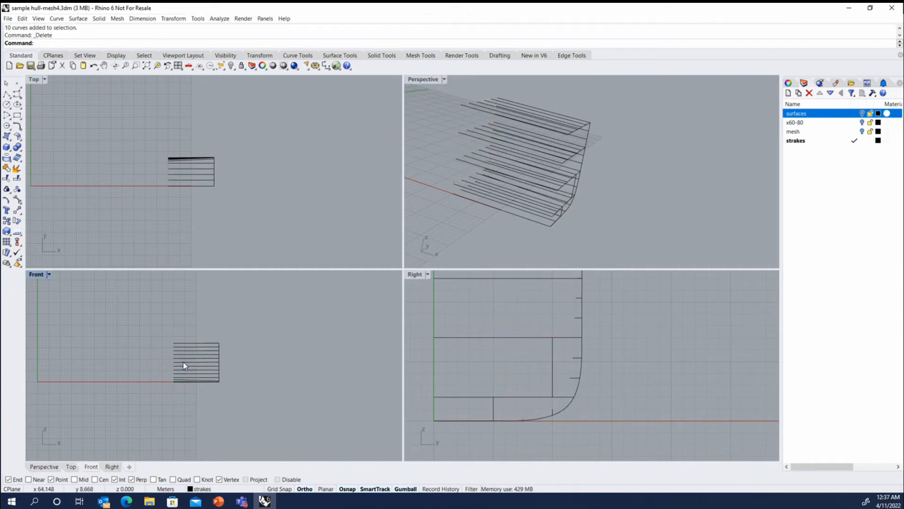
right_click_drag(615, 215, 589, 204)
right_click_drag(575, 130, 585, 129)
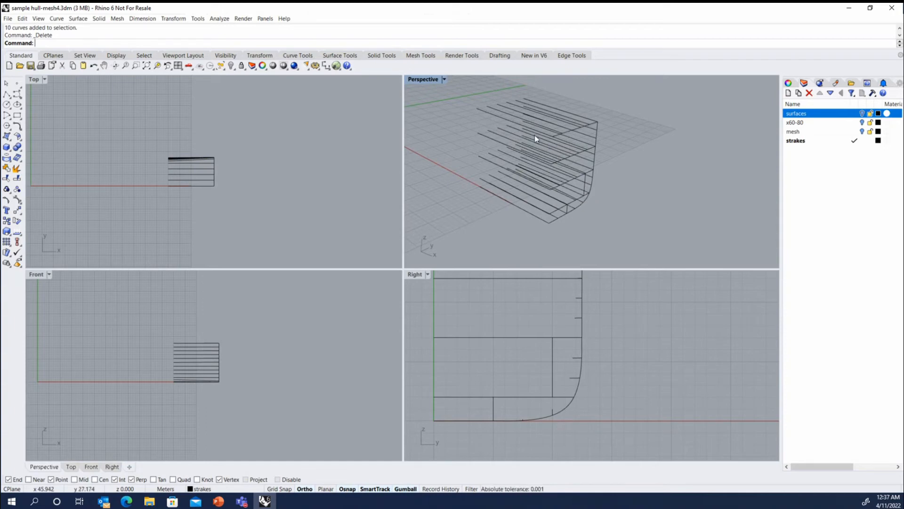
- Delete all the hull section curves at x = 80, leaving only the longitudinal strakes
right_click_drag(581, 197, 520, 218)
scroll(596, 146, "up", 5)
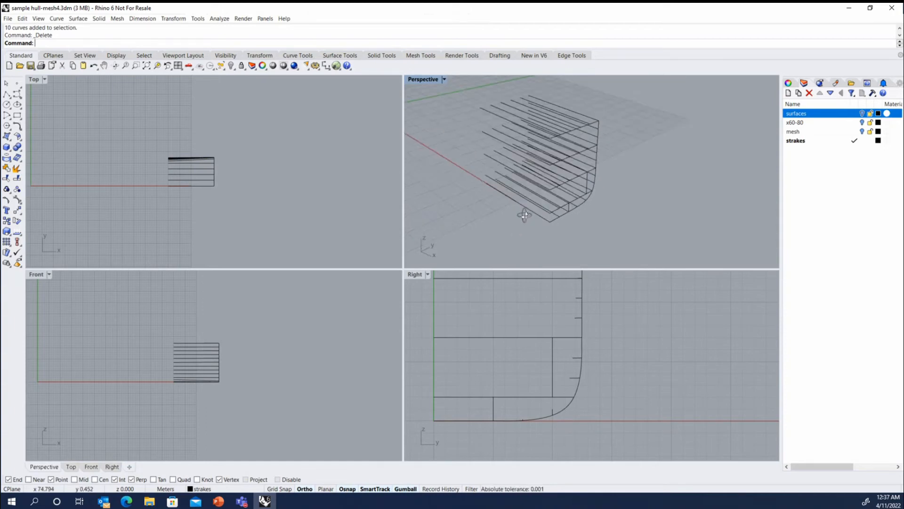
left_click(597, 144)
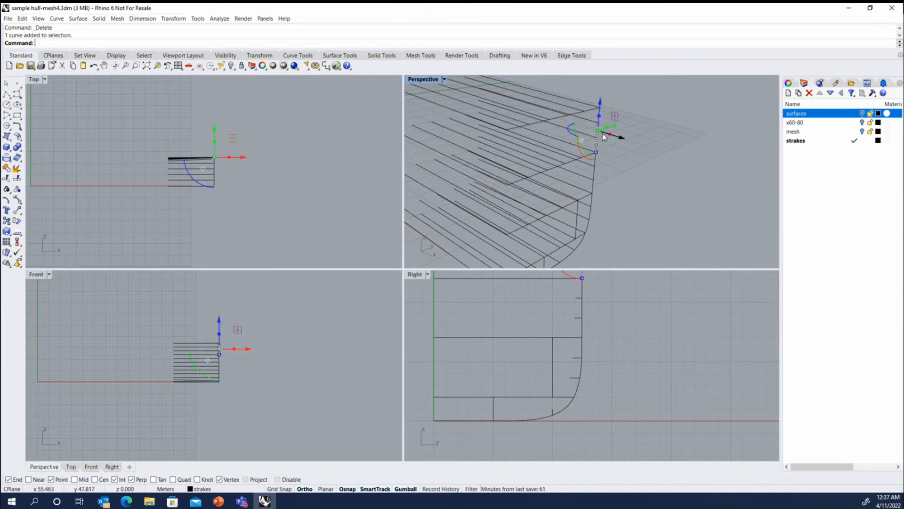
left_click(596, 176)
left_click(589, 220)
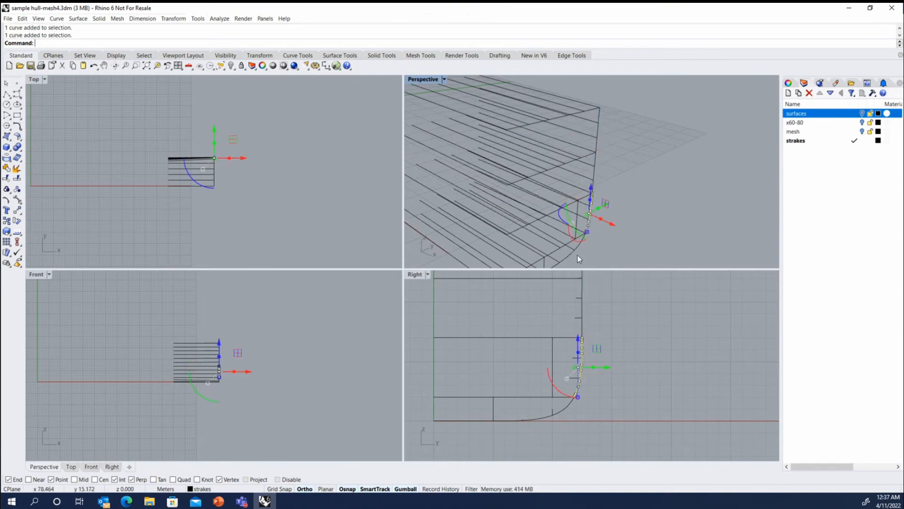
left_click(579, 247)
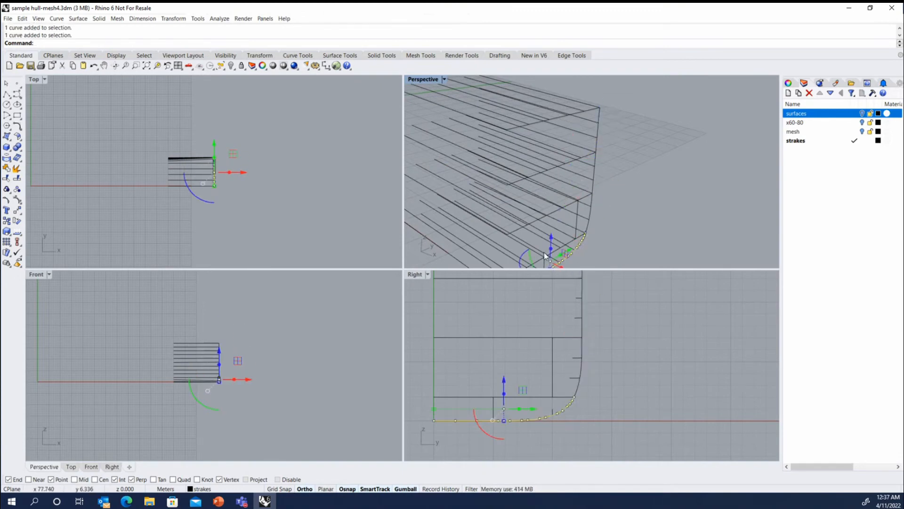
scroll(547, 256, "down", 3)
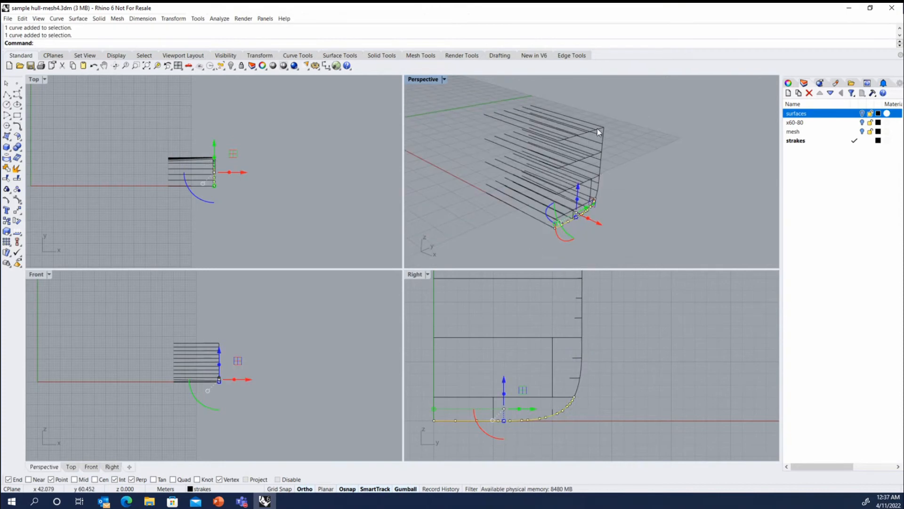
left_click(627, 207)
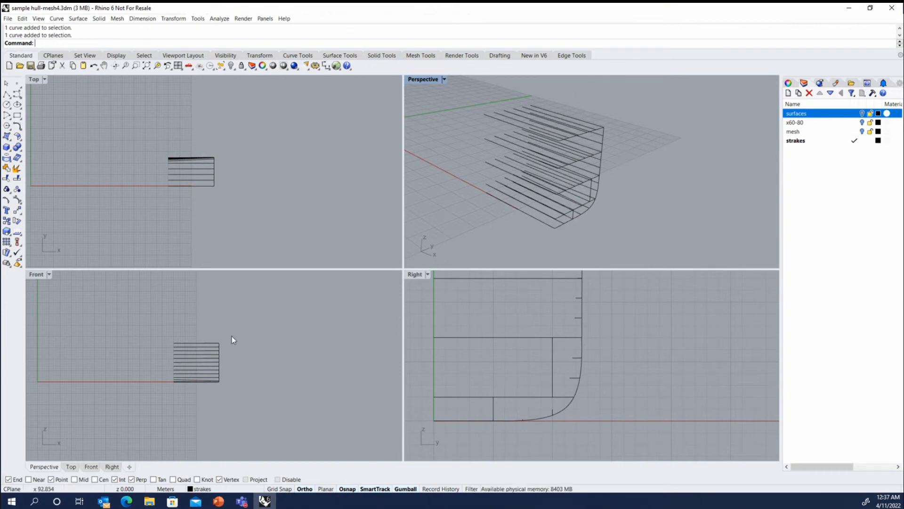
left_click_drag(200, 315, 250, 395)
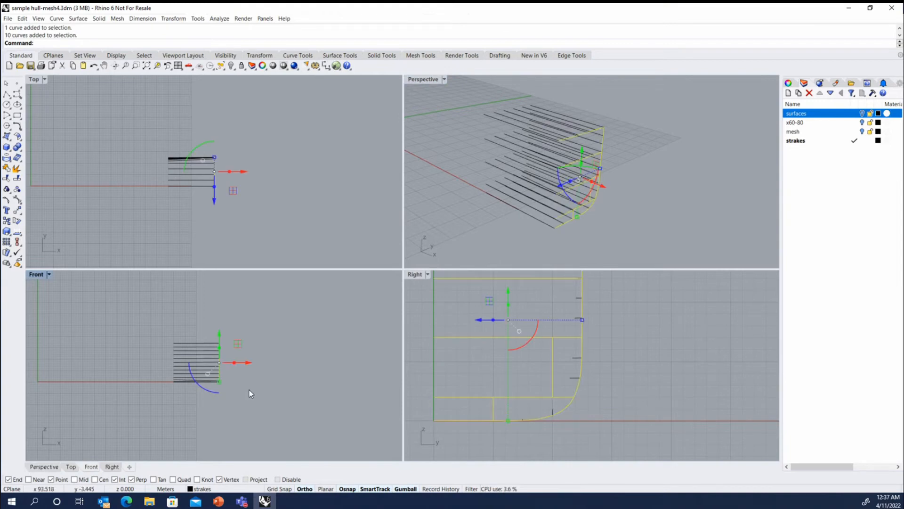
key("Delete")
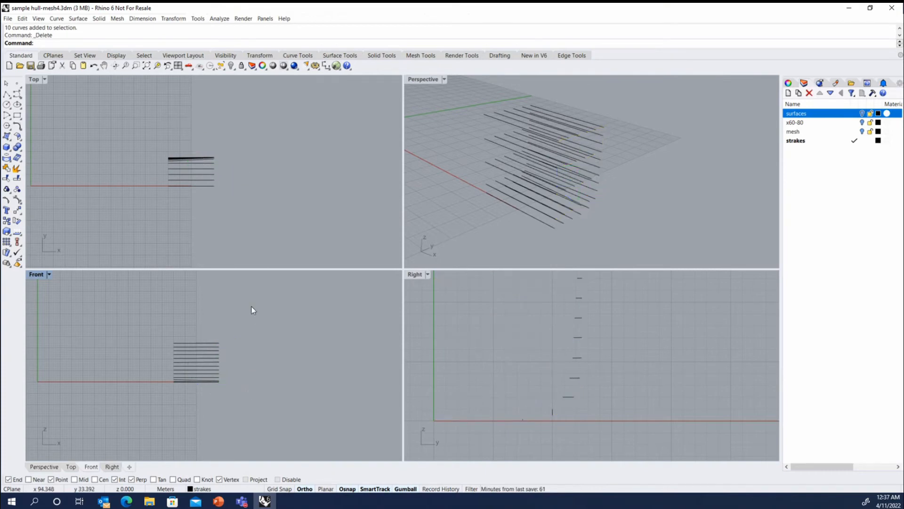
- Turn on all the strakes' control points and create a degree 1 polyline through the top deck strake endpoints at x = 80
left_click_drag(252, 310, 208, 404)
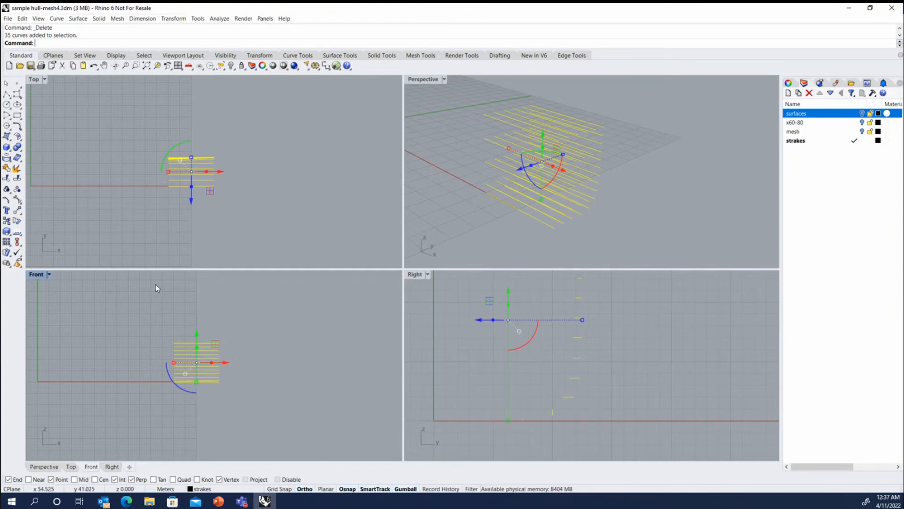
left_click(19, 202)
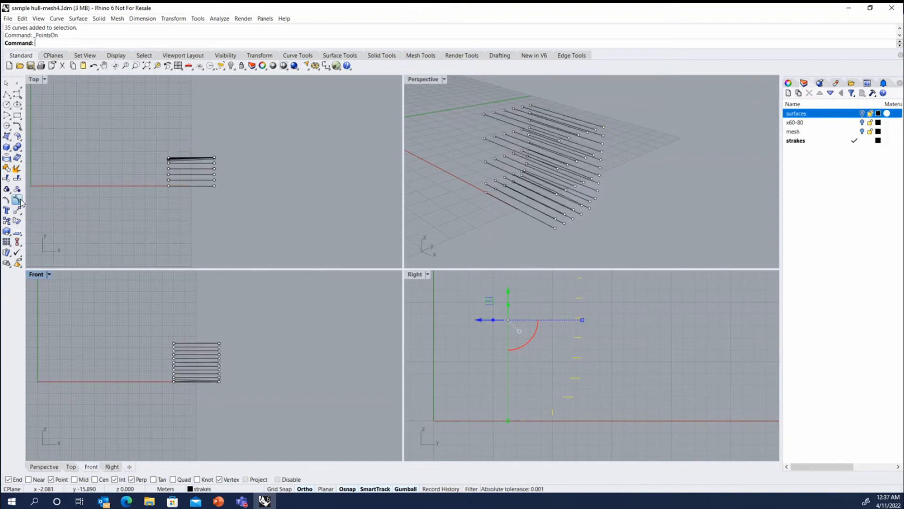
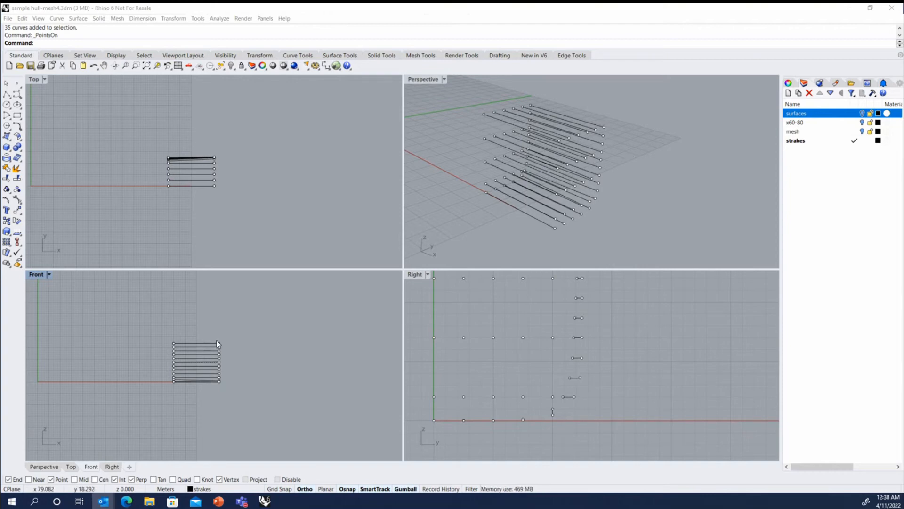
scroll(217, 340, "up", 10)
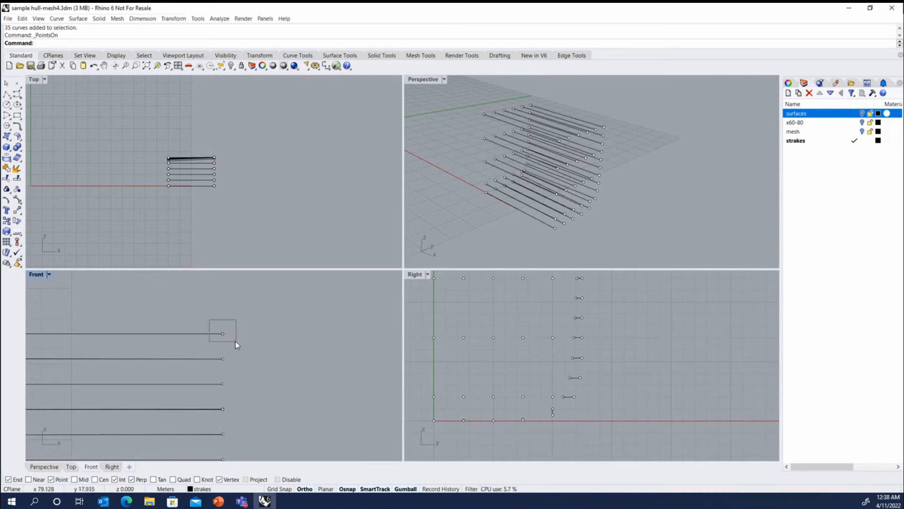
left_click_drag(235, 341, 236, 341)
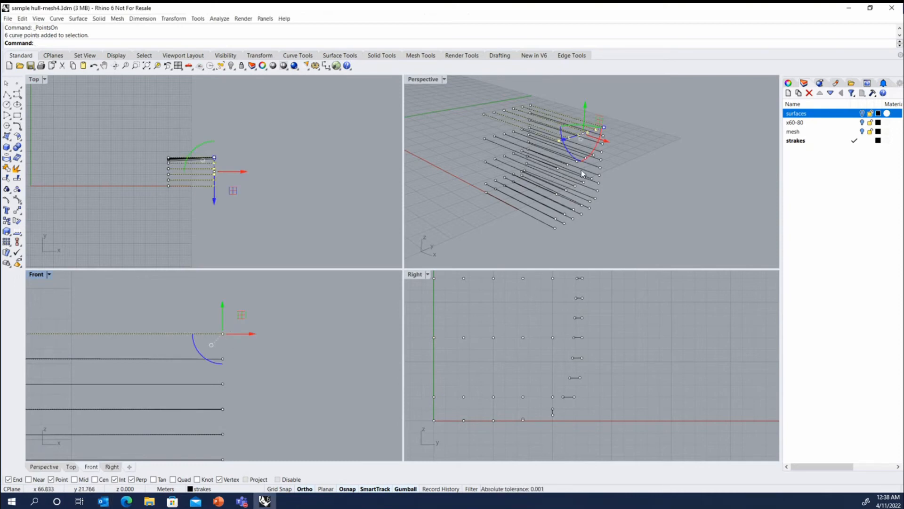
right_click(264, 26)
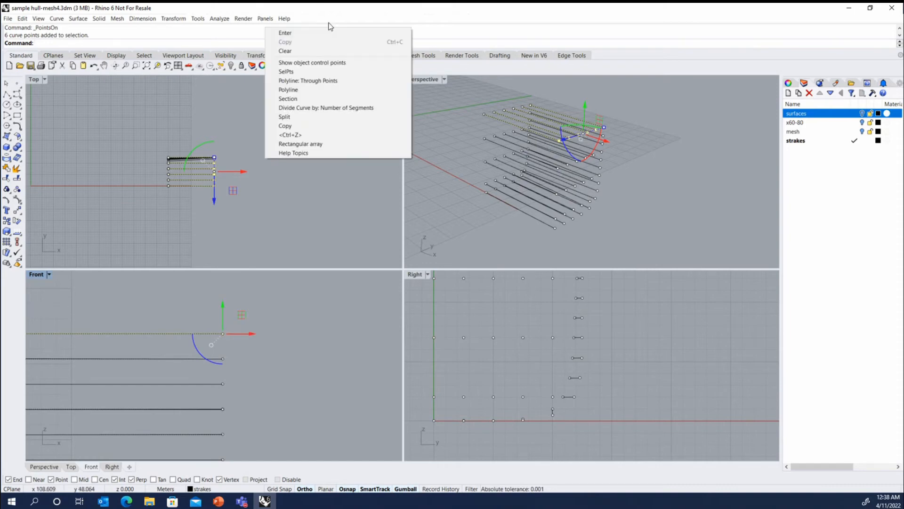
left_click(319, 82)
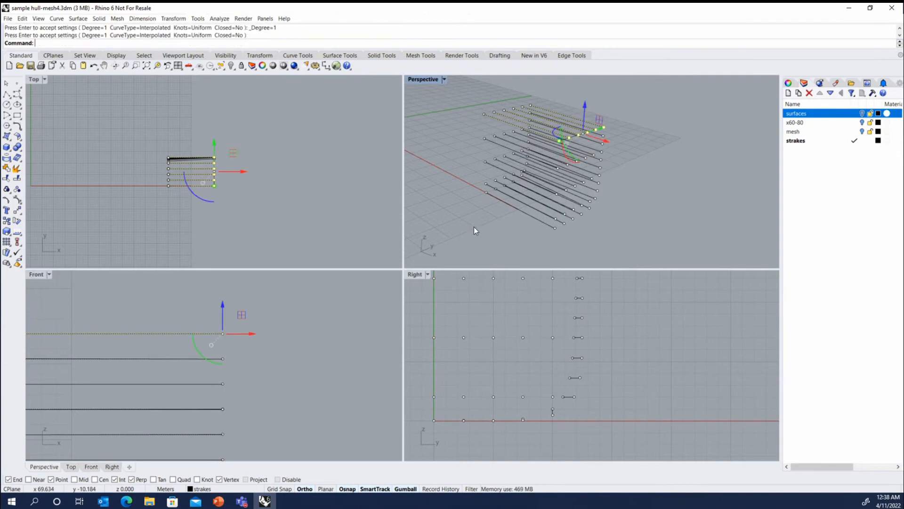
- Examine how the x = 80 endpoints of the deck and side strakes line up in height around z = 12
scroll(313, 319, "down", 4)
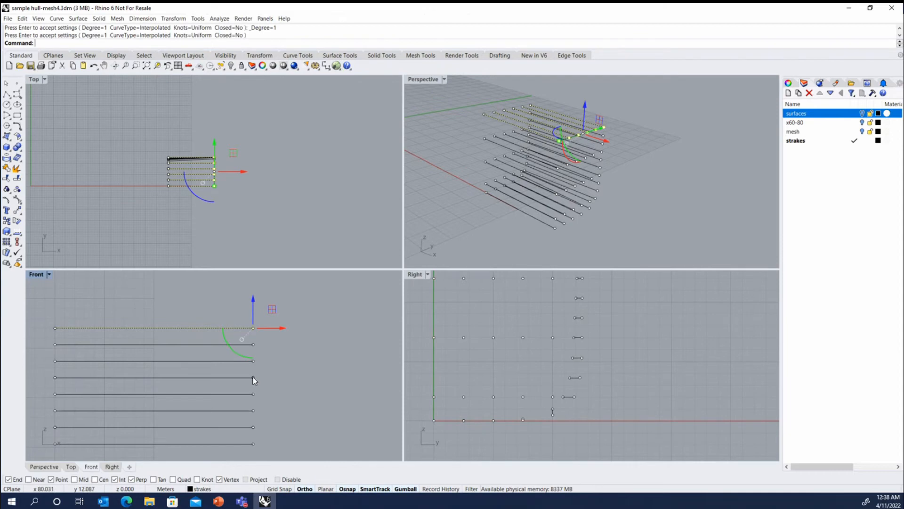
left_click(601, 154)
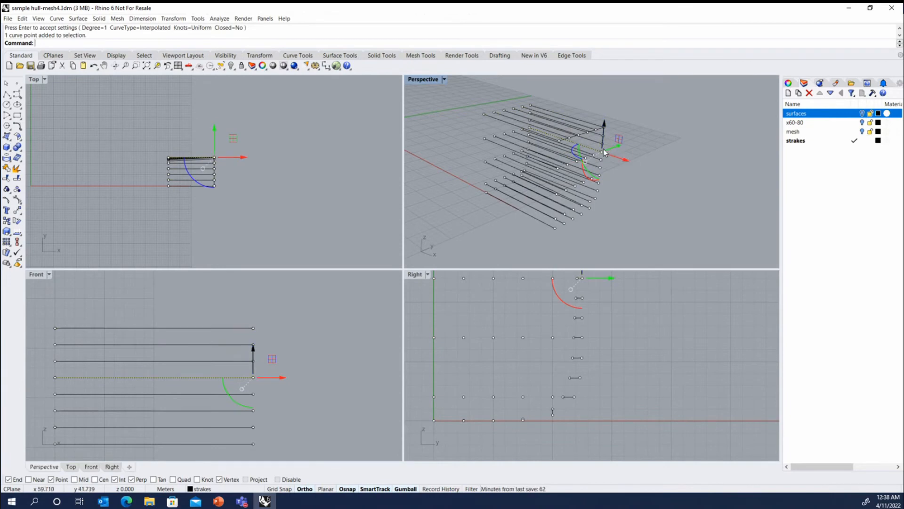
scroll(259, 381, "up", 3)
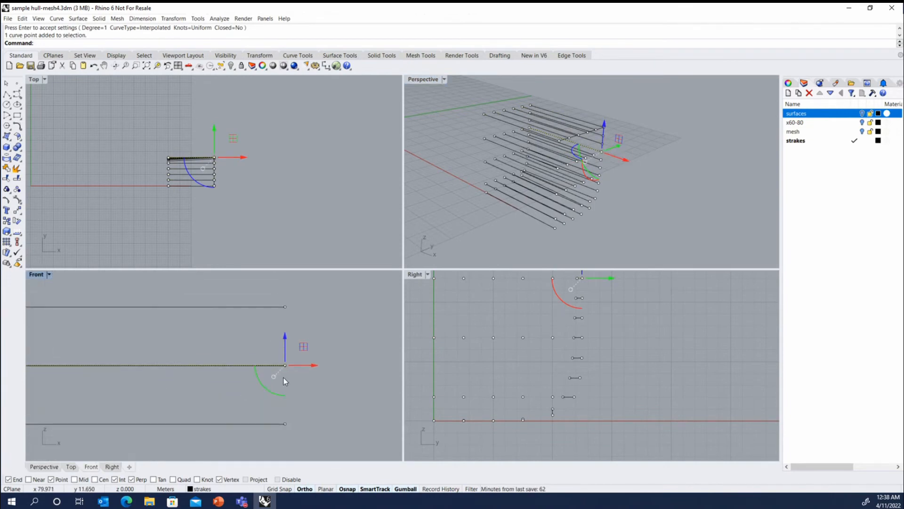
scroll(285, 374, "down", 5)
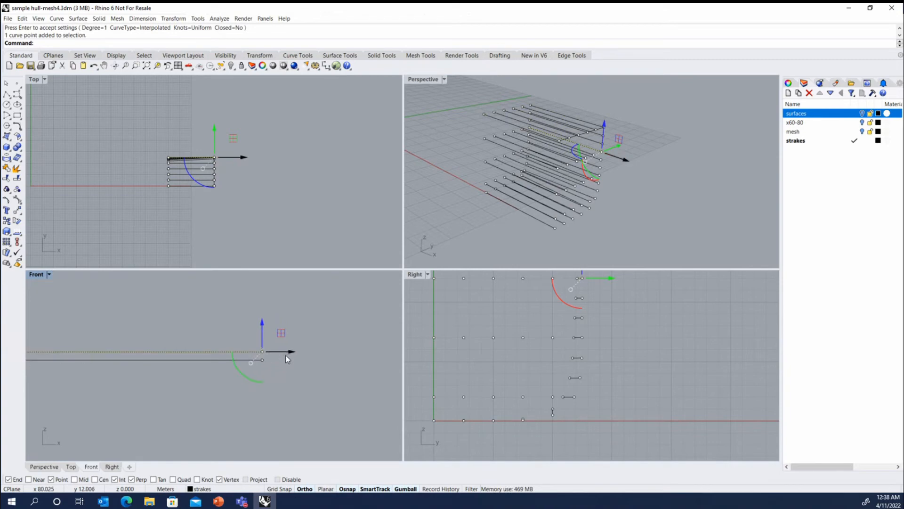
scroll(283, 360, "up", 1)
scroll(256, 361, "up", 2)
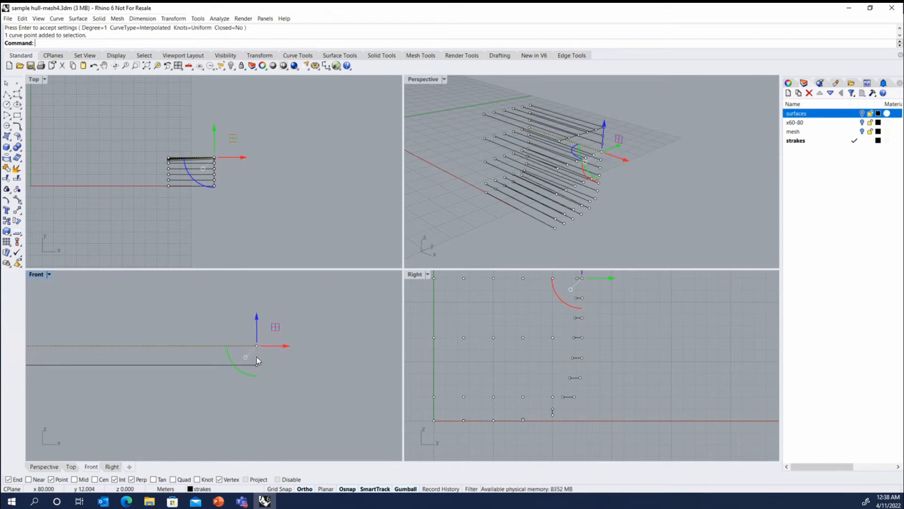
scroll(256, 359, "up", 2)
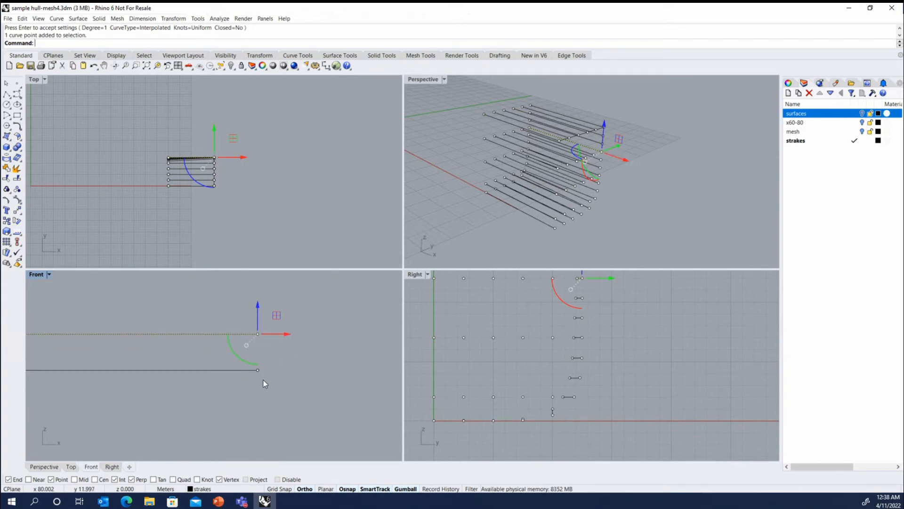
scroll(264, 363, "down", 10)
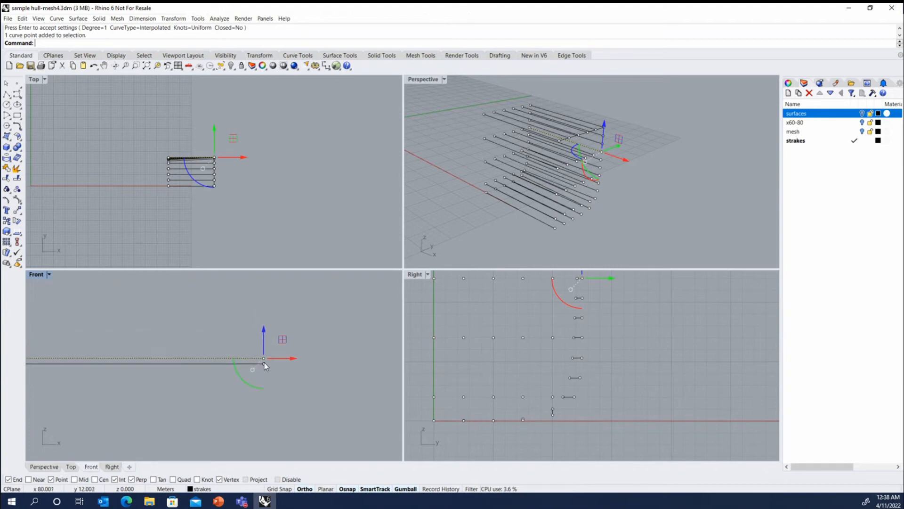
scroll(264, 363, "up", 2)
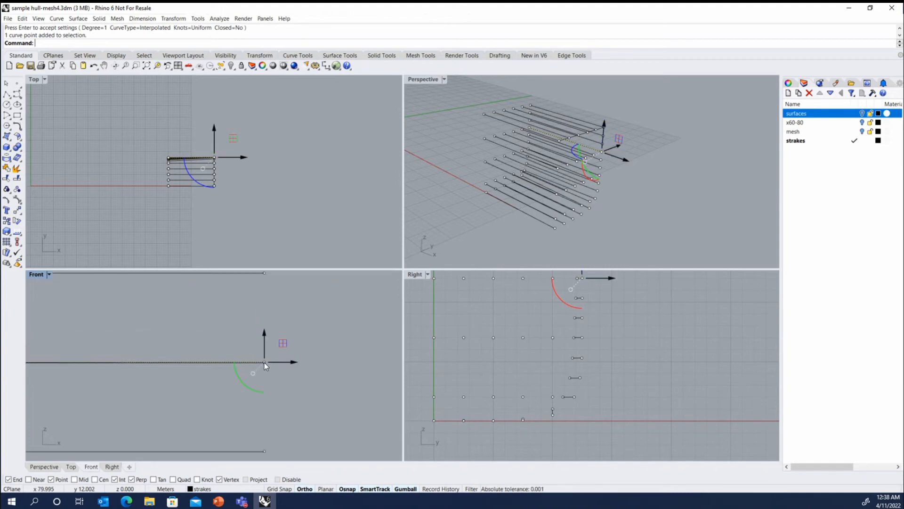
left_click(17, 83)
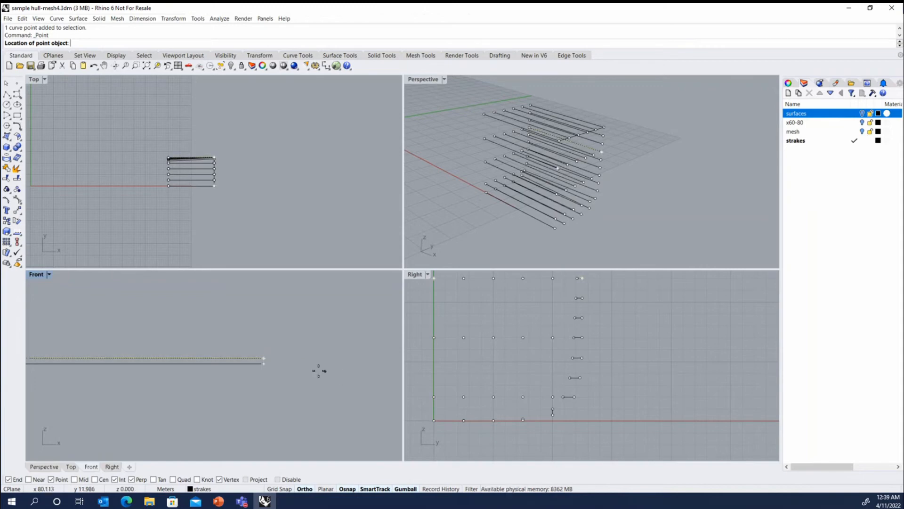
key("Escape")
key("Escape")
- Align the side strake near z = 12 to the adjacent deck strake's endpoint using SetPt with only Set Z enabled and Align to World
scroll(596, 152, "up", 8)
left_click(598, 144)
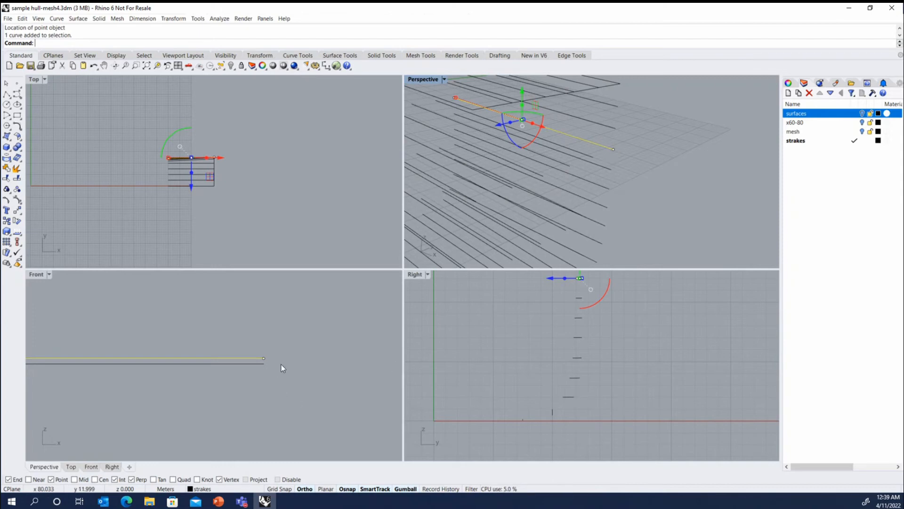
type("SetPt")
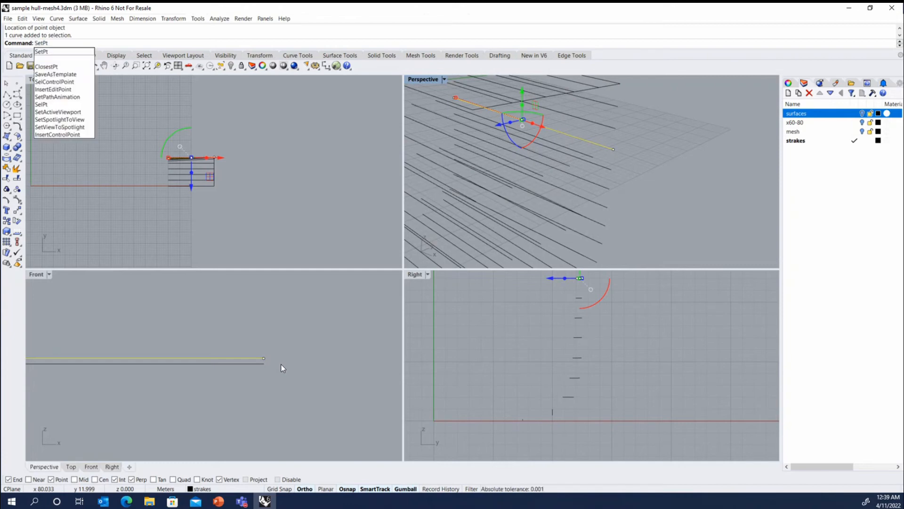
key("Return")
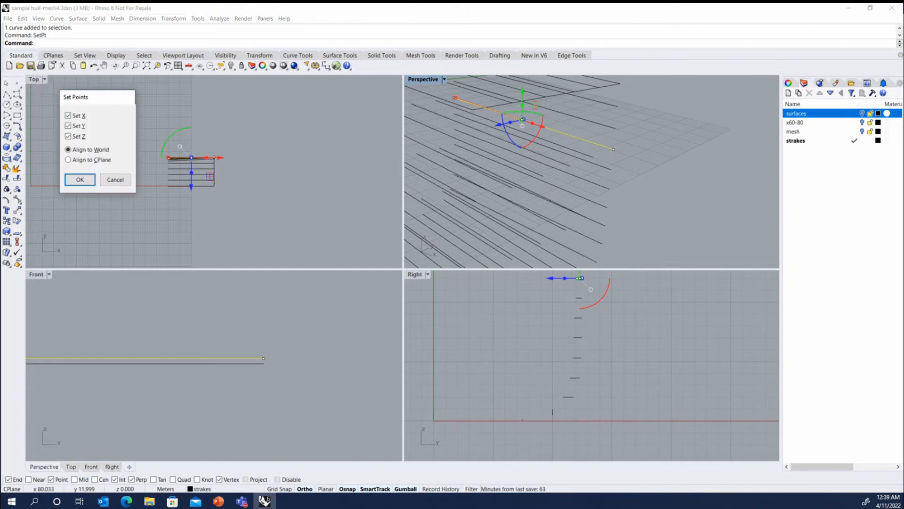
left_click(77, 127)
left_click(75, 116)
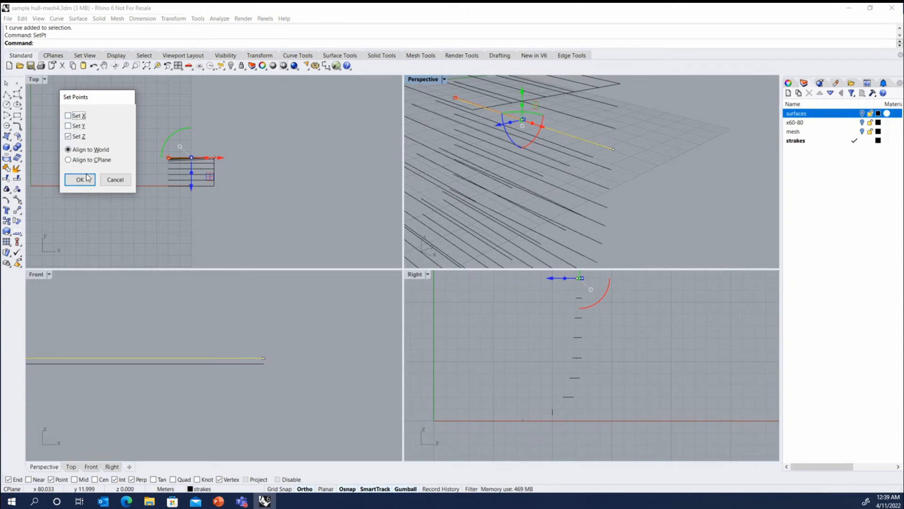
left_click(79, 180)
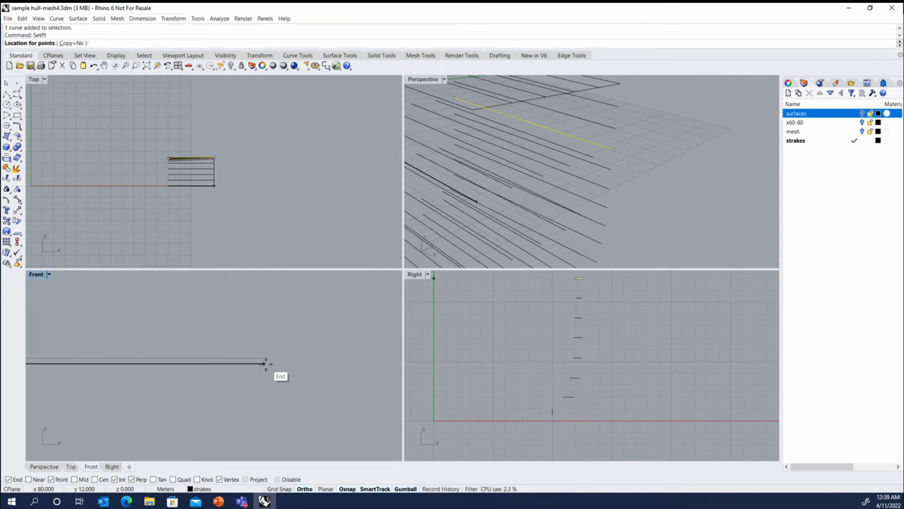
left_click(265, 364)
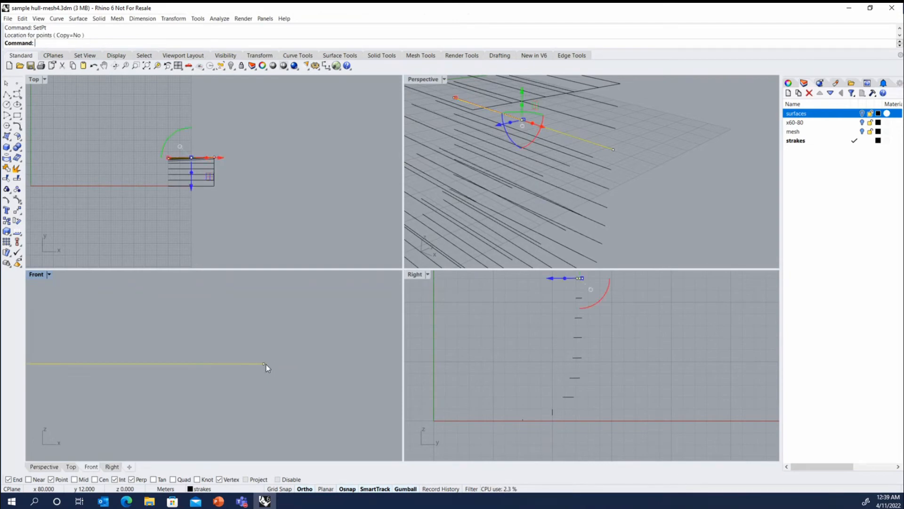
key("Escape")
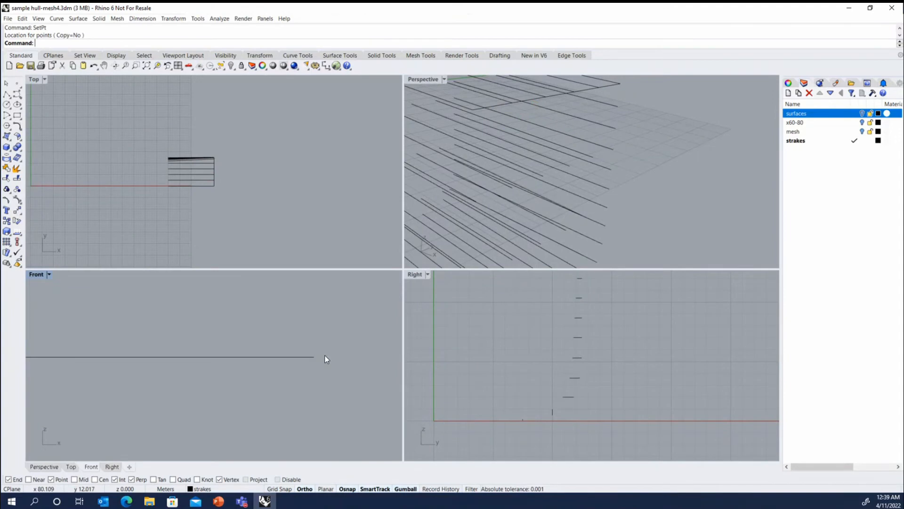
- Select all the strakes and show their control points again
scroll(344, 336, "down", 3)
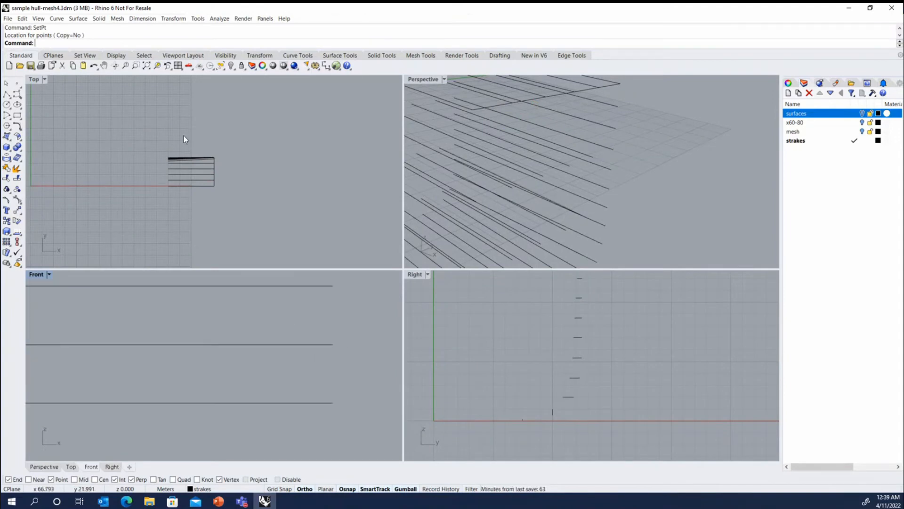
left_click_drag(184, 139, 171, 209)
scroll(275, 322, "down", 3)
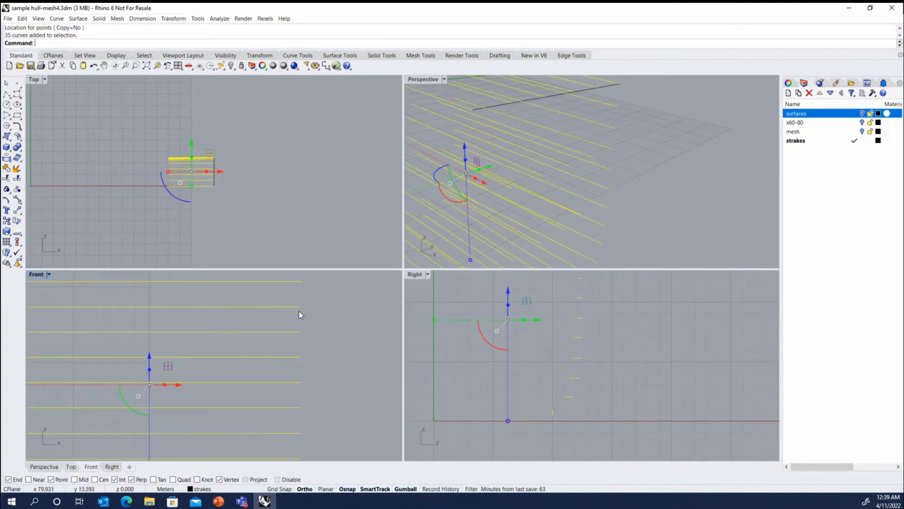
left_click(16, 200)
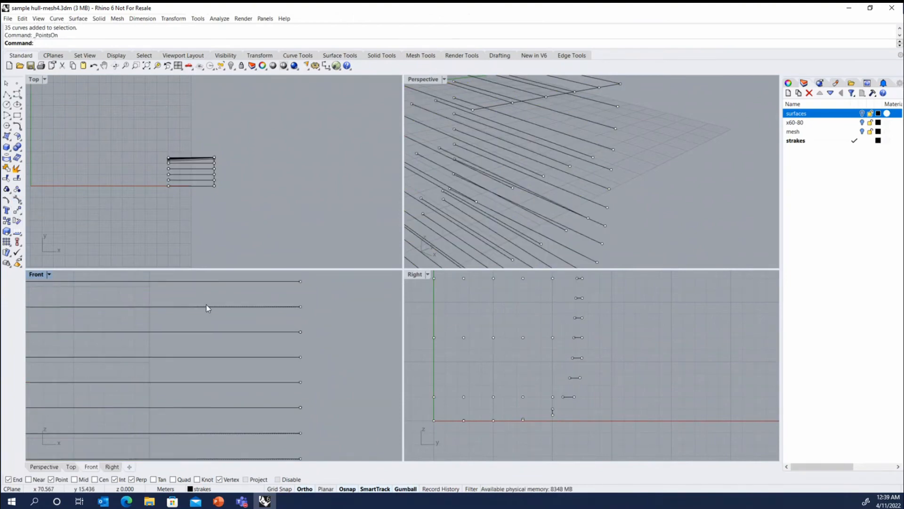
scroll(278, 355, "down", 4)
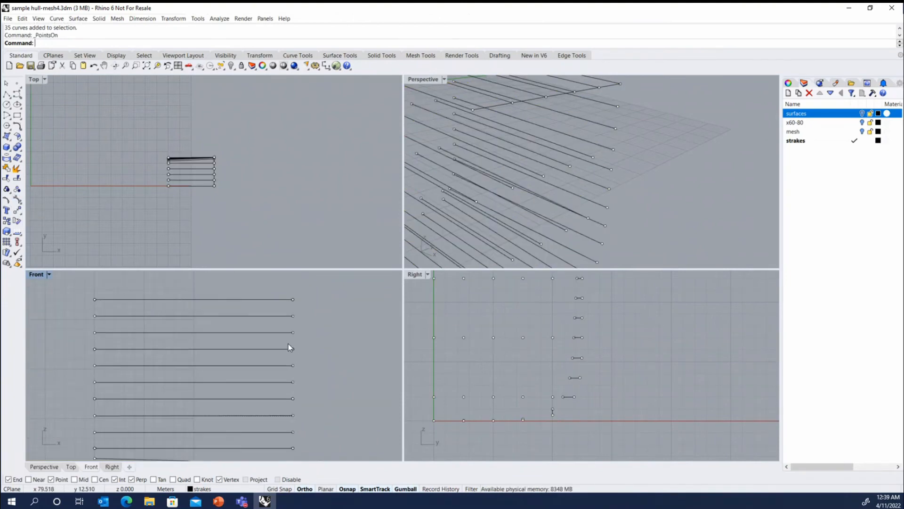
- Create a degree 1 polyline through the deck strake endpoints at x = 80 near z = 12
scroll(288, 343, "up", 4)
left_click_drag(287, 342, 308, 365)
right_click(542, 37)
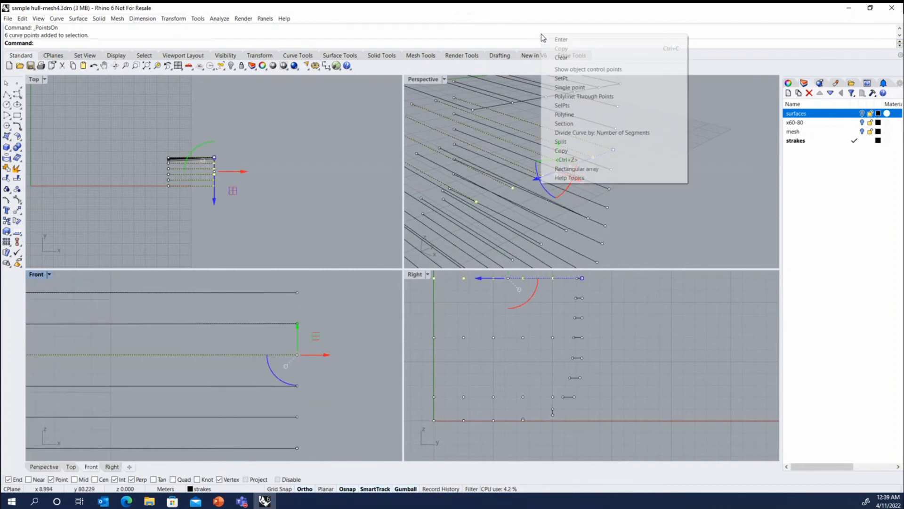
left_click(599, 96)
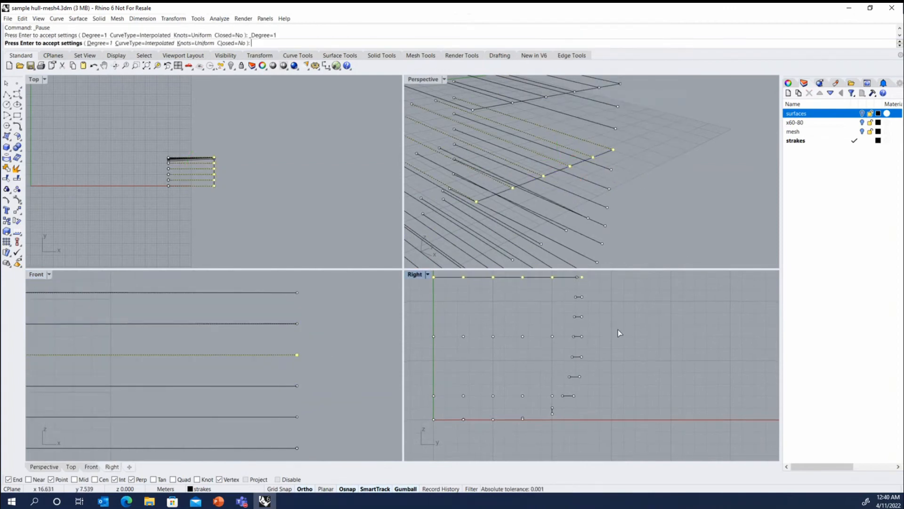
key("Return")
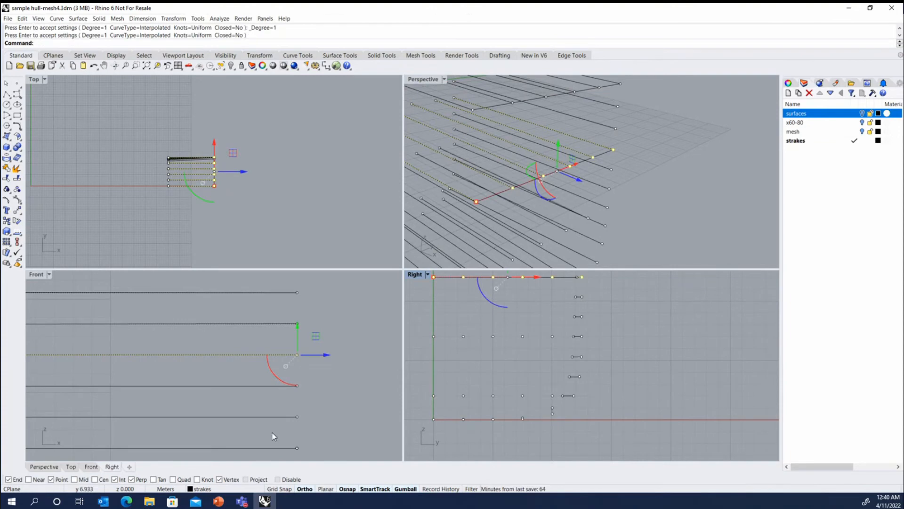
- Create a degree 1 polyline through the x = 80 endpoints of the deck strakes near z = 7
scroll(278, 432, "down", 4)
right_click_drag(298, 434, 286, 388)
scroll(284, 389, "up", 4)
left_click_drag(267, 392, 296, 417)
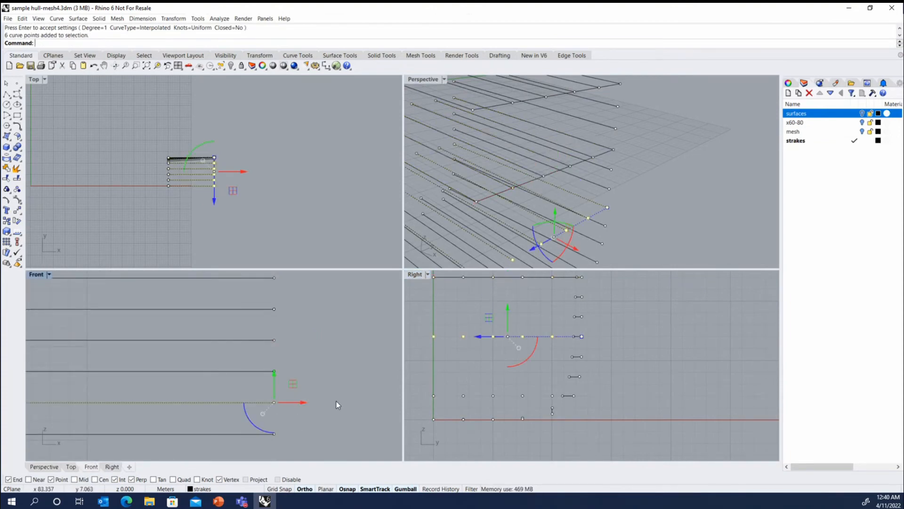
key("Return")
key("Return")
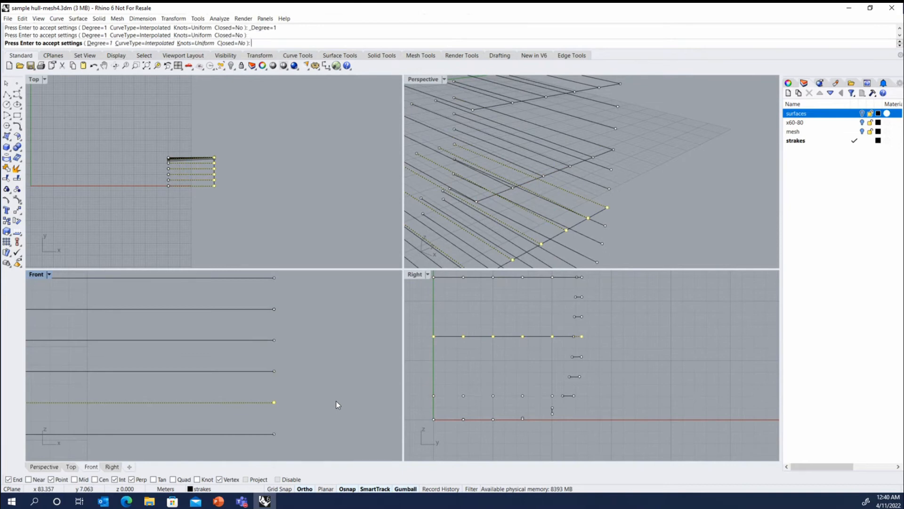
- Create a degree 1 polyline through the lowest deck's strake endpoints at x = 80, just above the hull bottom
scroll(652, 149, "down", 5)
scroll(611, 221, "up", 3)
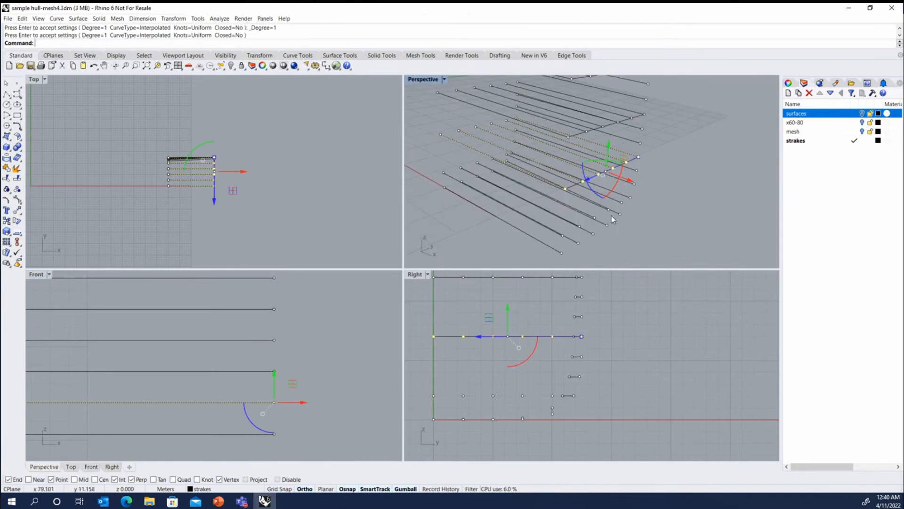
left_click(579, 225)
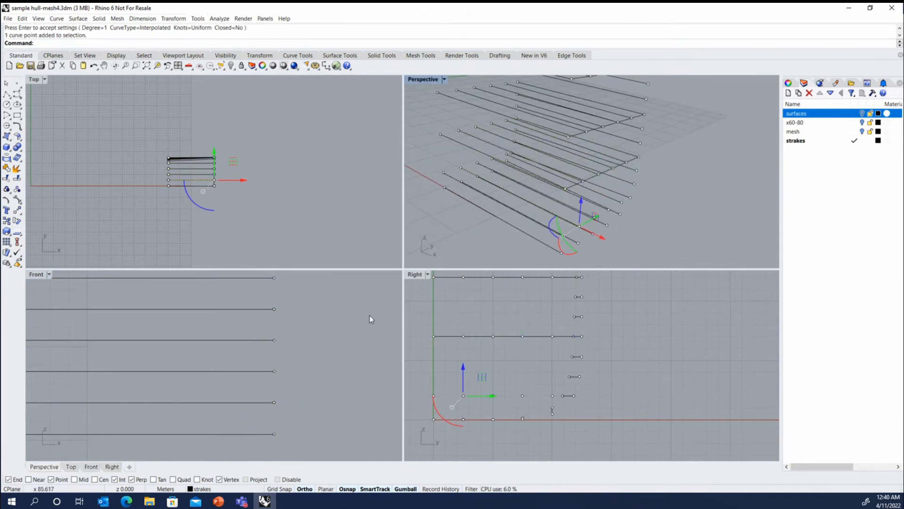
scroll(369, 315, "down", 5)
scroll(263, 386, "up", 4)
left_click(232, 371)
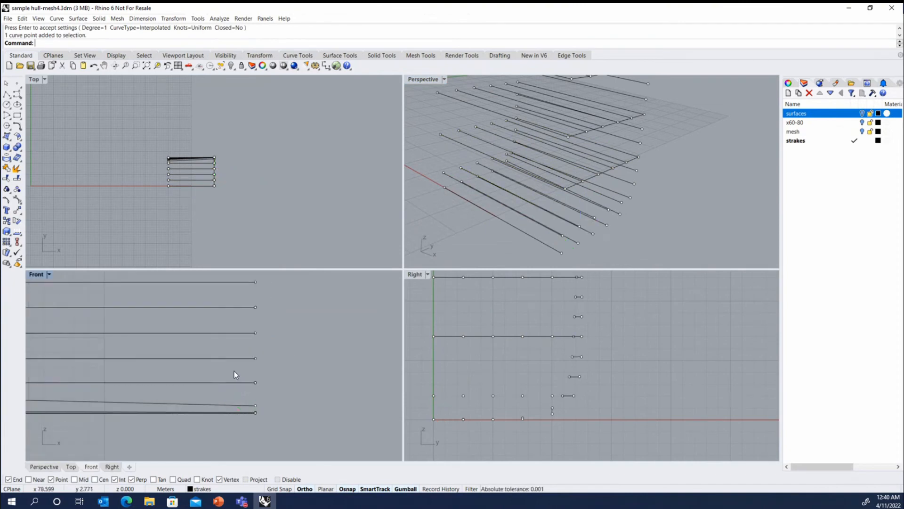
left_click_drag(231, 370, 263, 386)
right_click(318, 372)
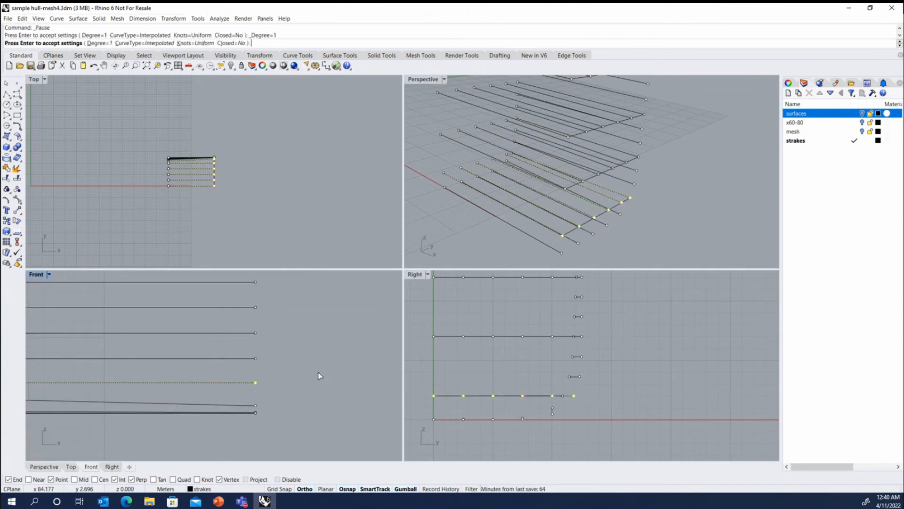
right_click(318, 372)
left_click(319, 371)
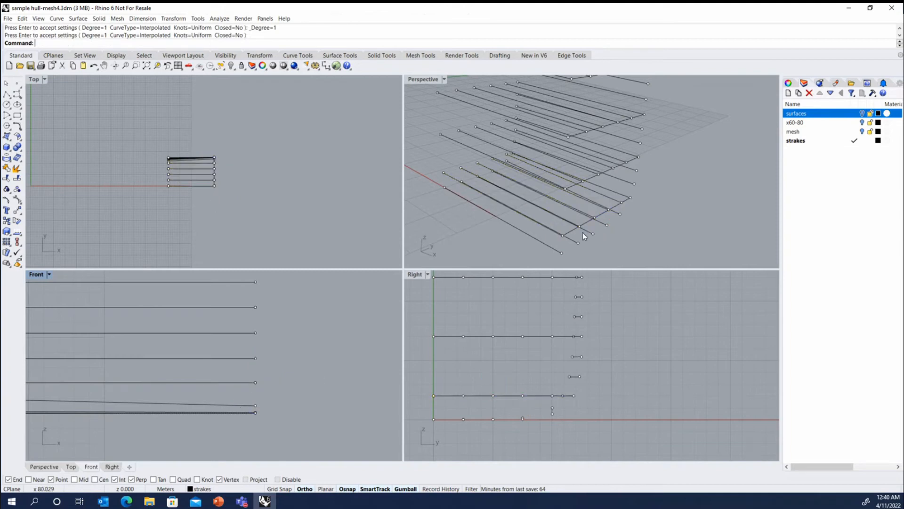
- Check the longitudinal bulkhead against the surfaces layer and connect its x = 80 endpoints between the two lowest decks with a degree 1 polyline
scroll(610, 200, "down", 3)
right_click_drag(654, 204, 623, 191)
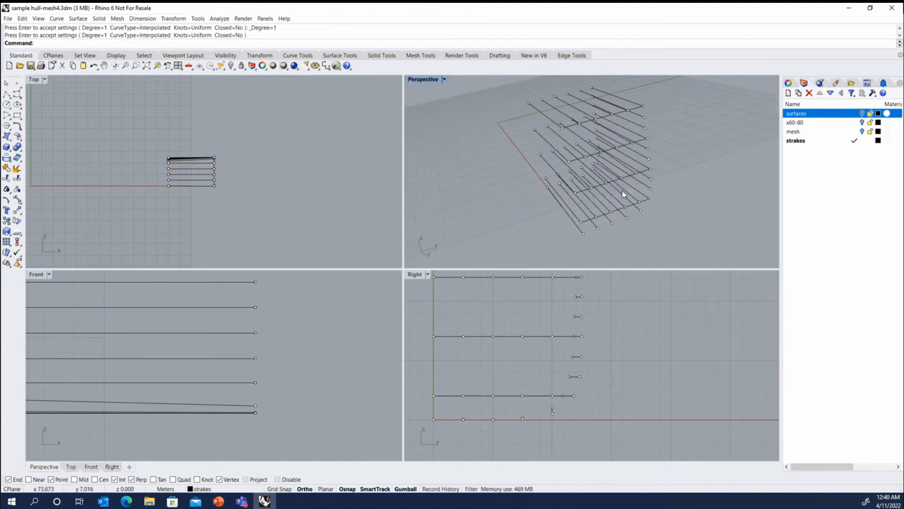
left_click(862, 113)
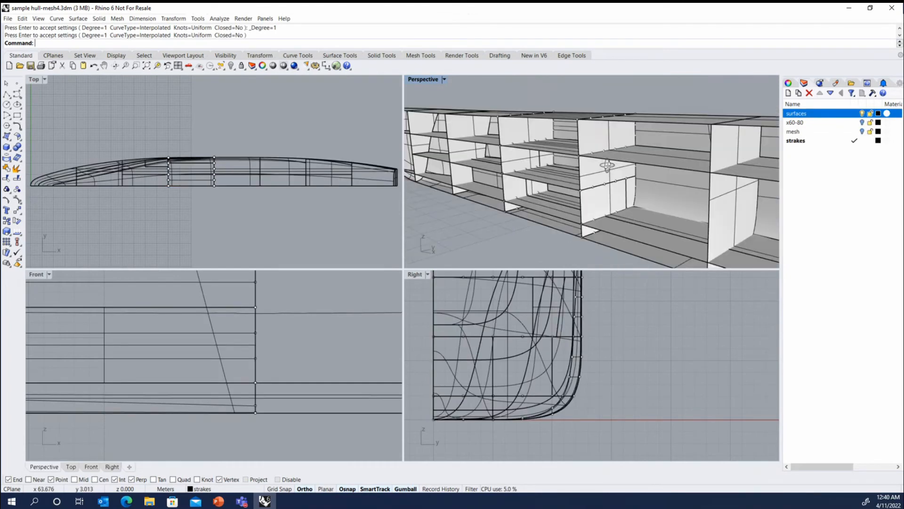
scroll(607, 165, "up", 3)
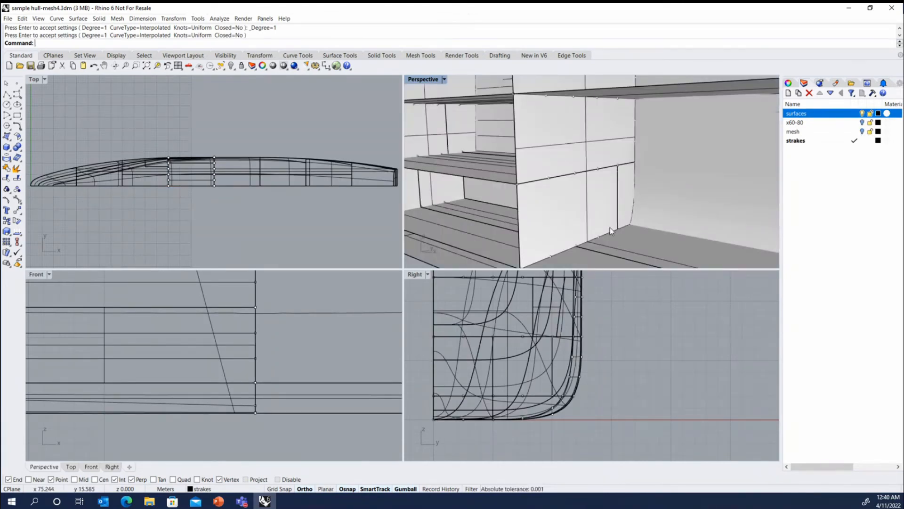
left_click(617, 164)
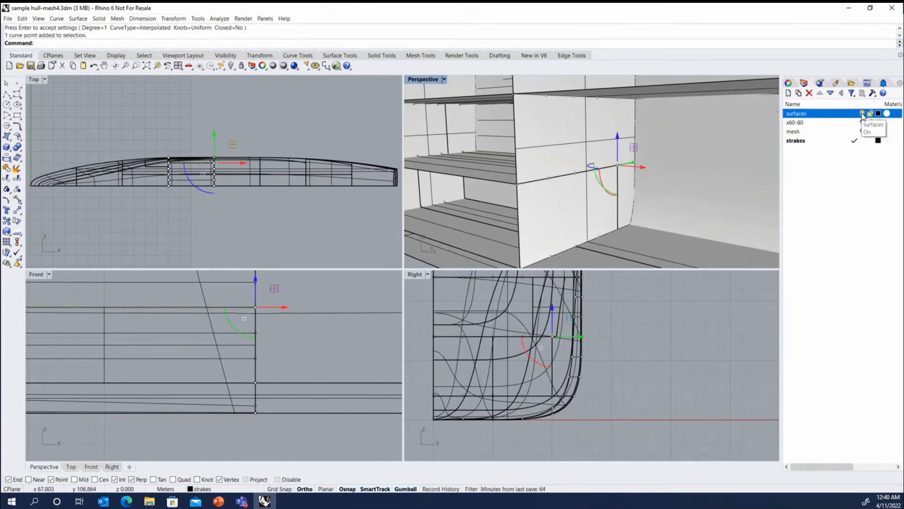
left_click(862, 114)
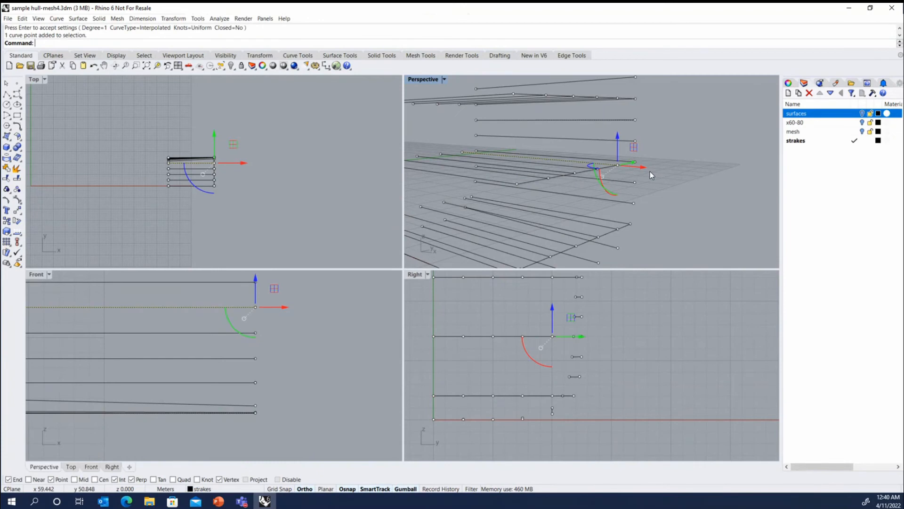
right_click_drag(650, 172, 618, 191)
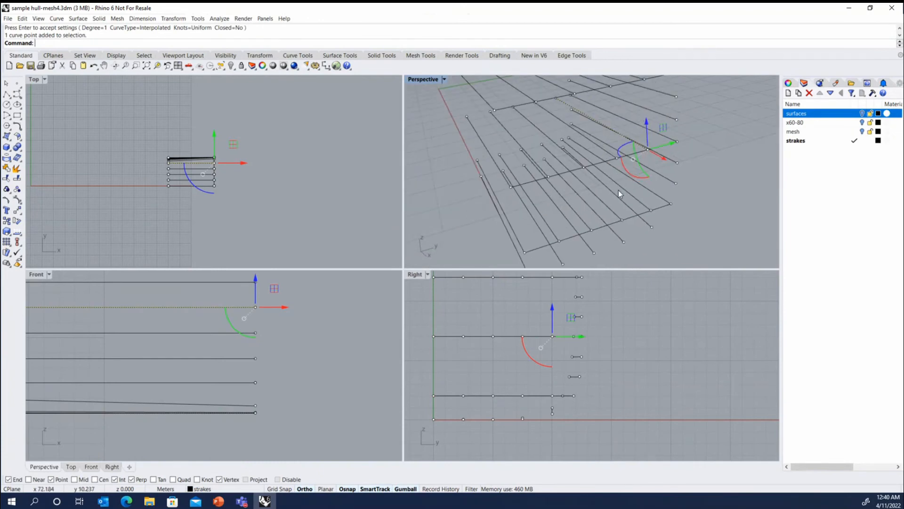
key("Escape")
left_click(649, 151)
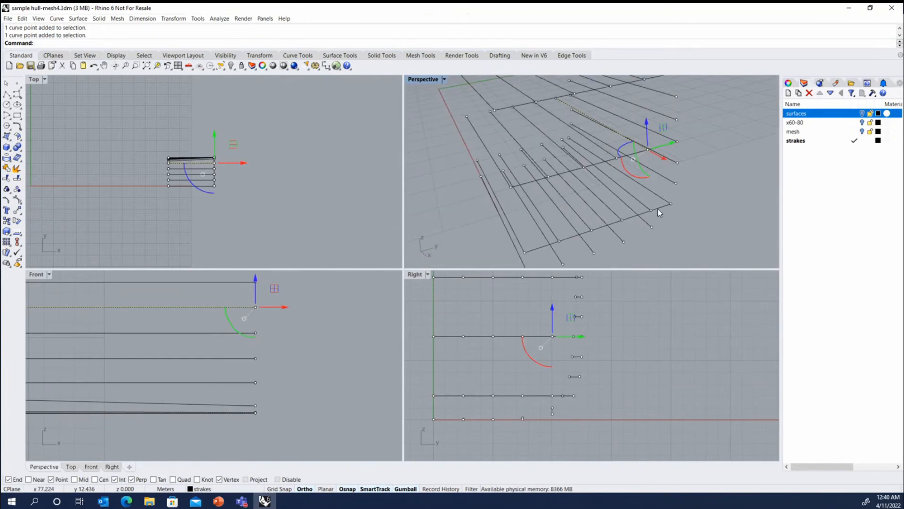
left_click(651, 210, "shift")
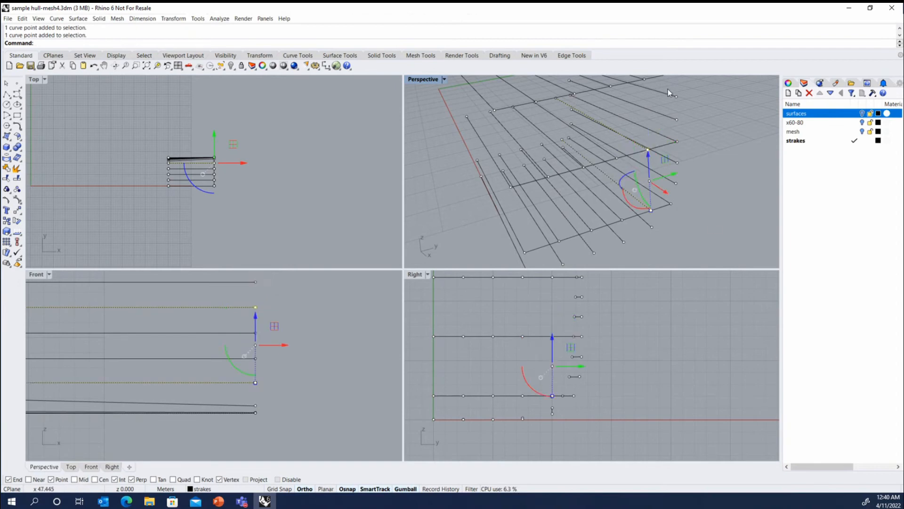
right_click(628, 34)
left_click(669, 68)
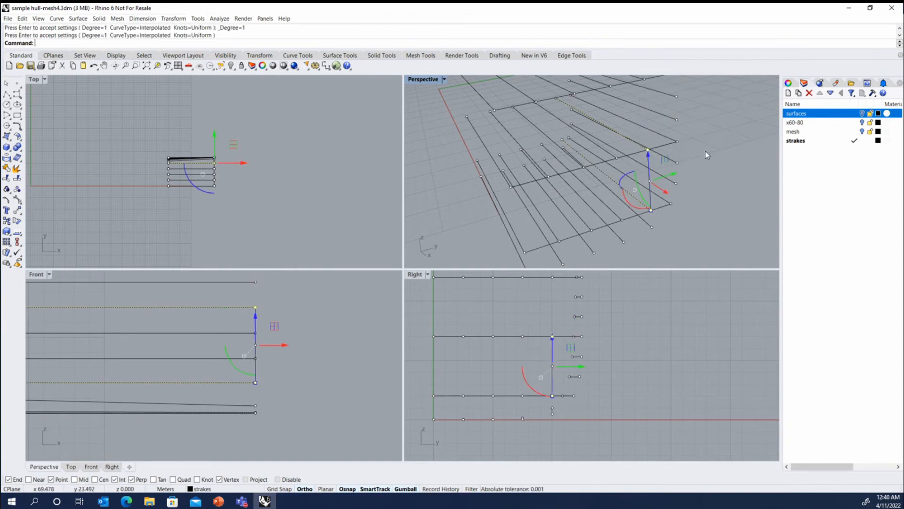
left_click(693, 234)
- Check the bottom girder against the surfaces layer and connect its x = 80 endpoints below the lowest deck with a degree 1 polyline
scroll(608, 238, "down", 4)
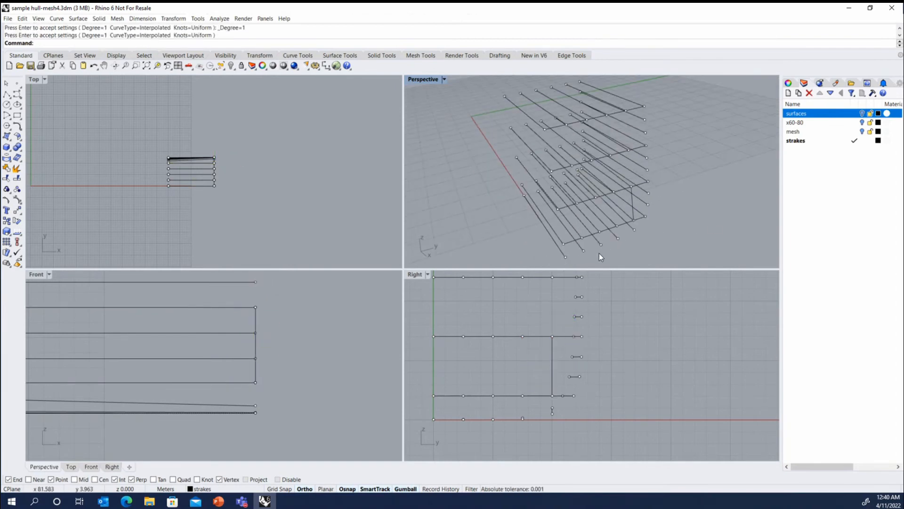
scroll(597, 254, "up", 4)
left_click_drag(595, 255, 606, 215)
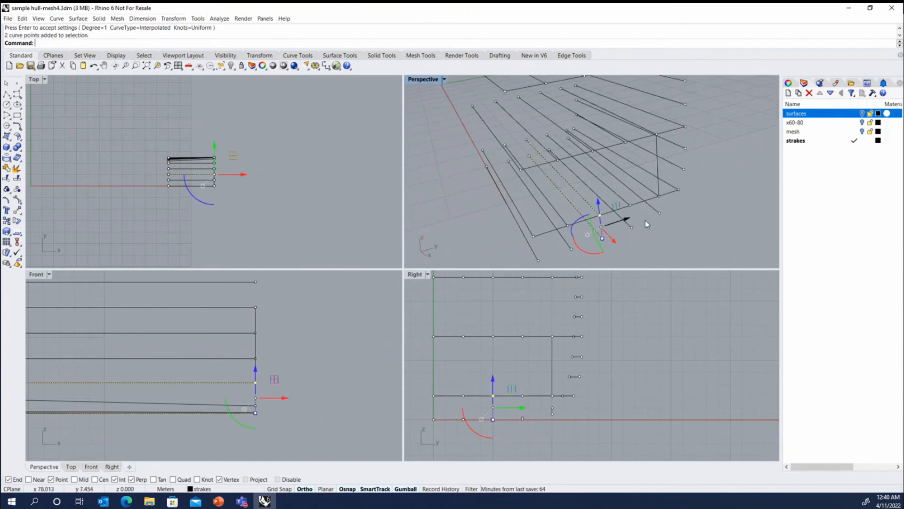
left_click(862, 113)
right_click_drag(634, 216, 674, 197)
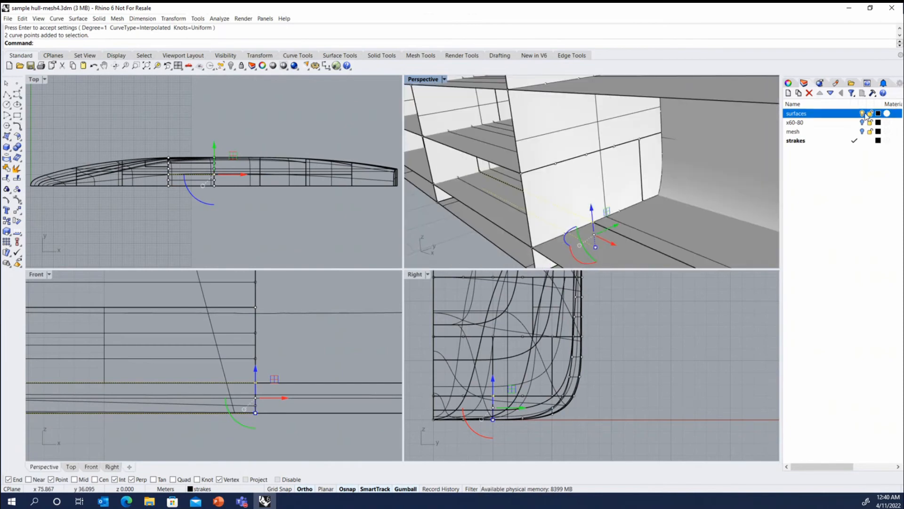
left_click(862, 114)
right_click(682, 231)
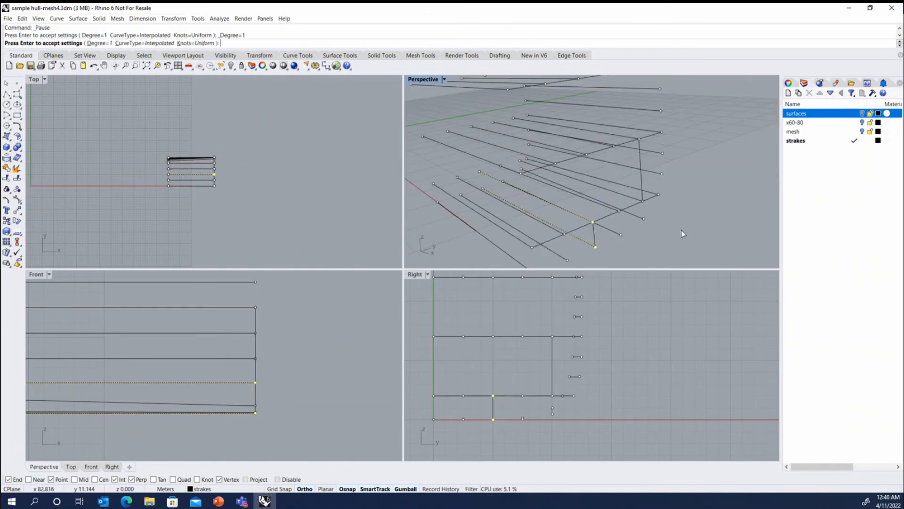
right_click(682, 230)
left_click(682, 230)
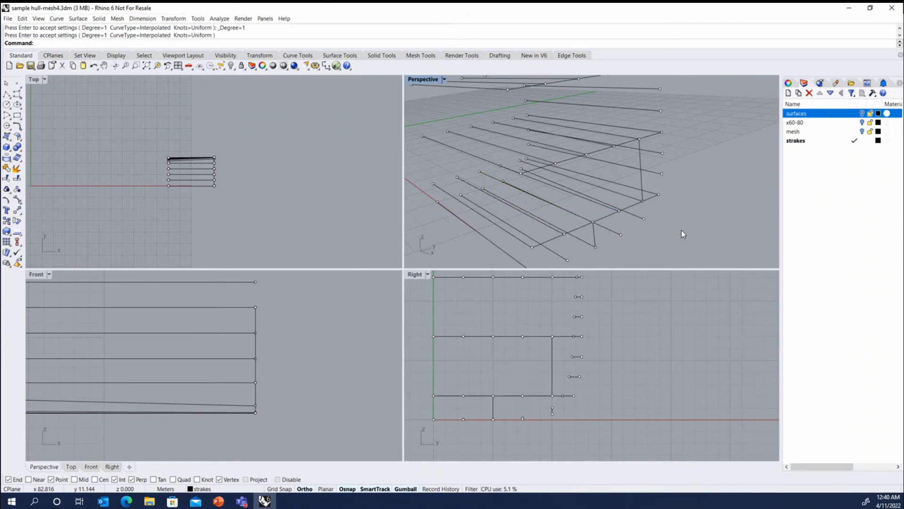
- Hide the control points, select only the lengthwise strakes without the new polylines, and show the strakes' control points
scroll(592, 221, "down", 5)
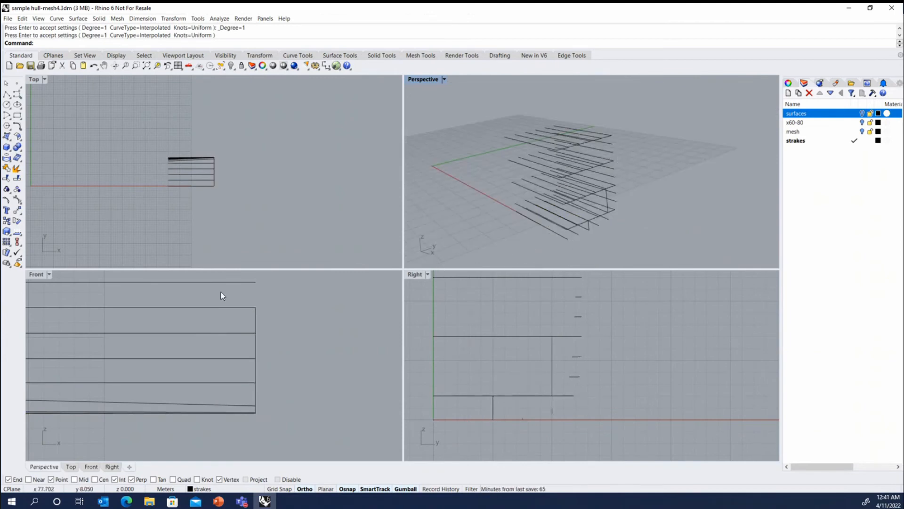
scroll(207, 370, "down", 6)
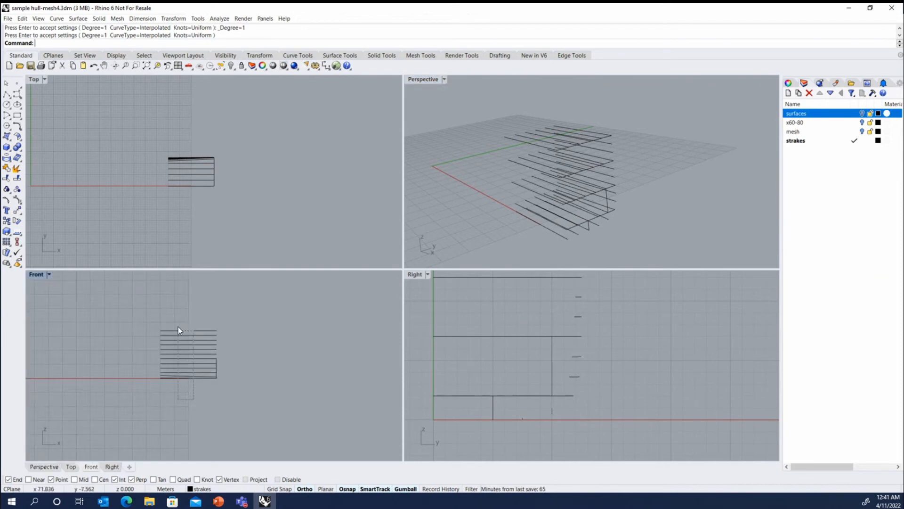
left_click_drag(179, 326, 179, 321)
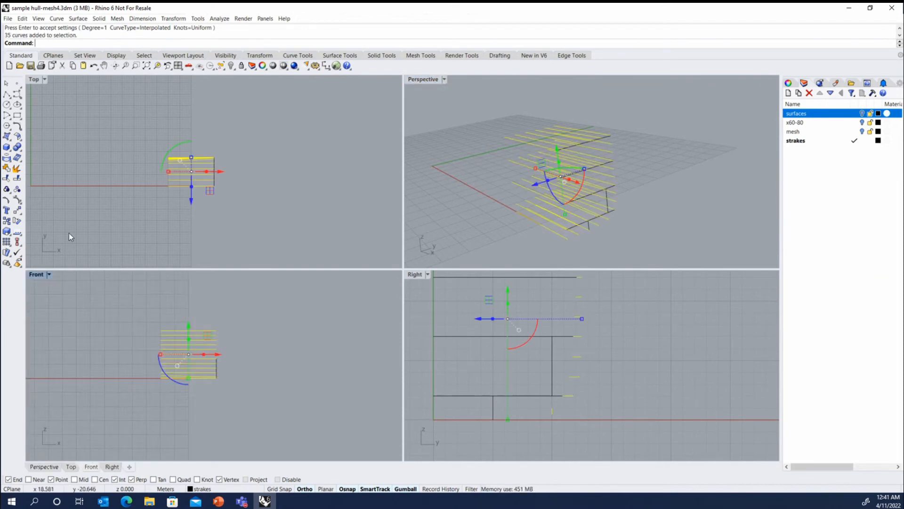
left_click(17, 193)
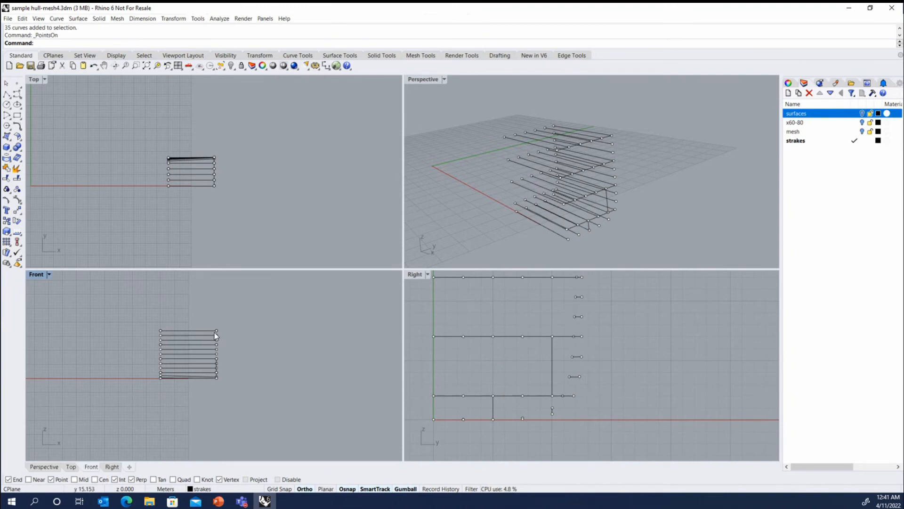
- Select the strakes' x = 80 control points, excluding the existing polylines and interior deck, bulkhead and girder points so only shell points remain selected
left_click_drag(210, 313, 233, 385)
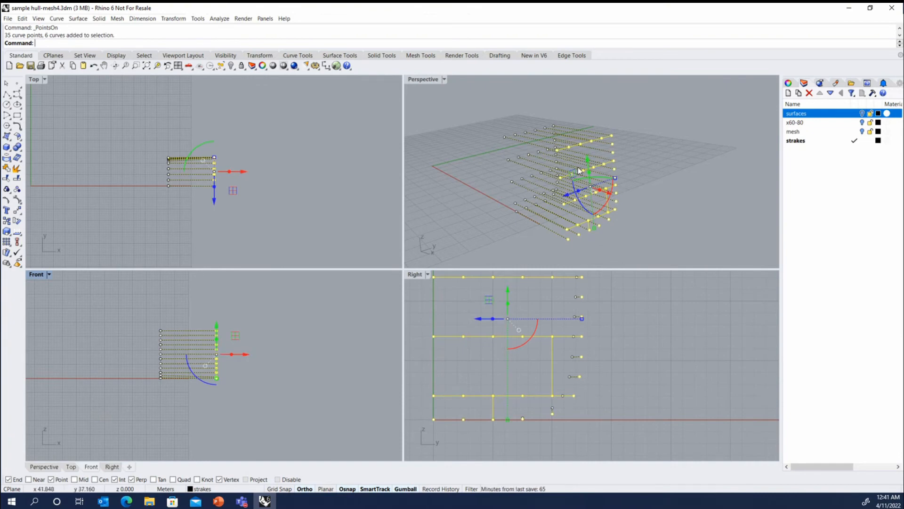
scroll(587, 371, "down", 2)
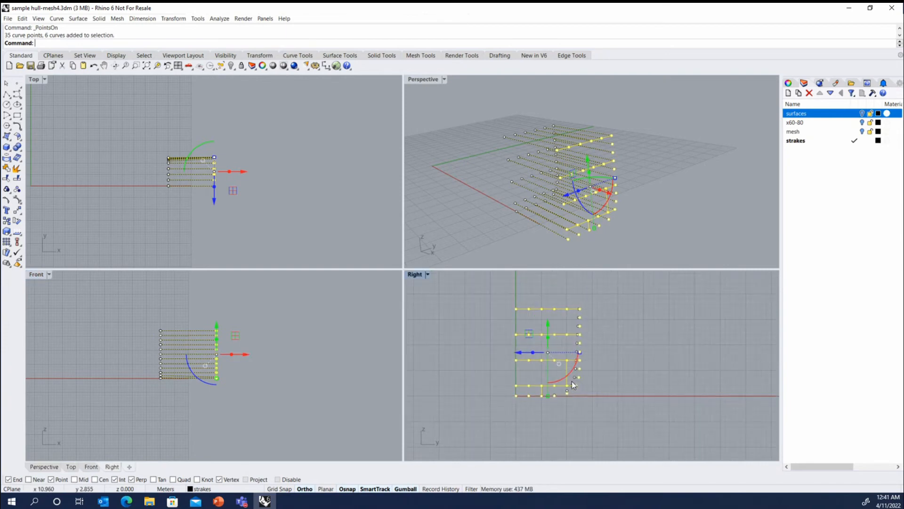
scroll(571, 396, "down", 1)
scroll(571, 396, "down", 1)
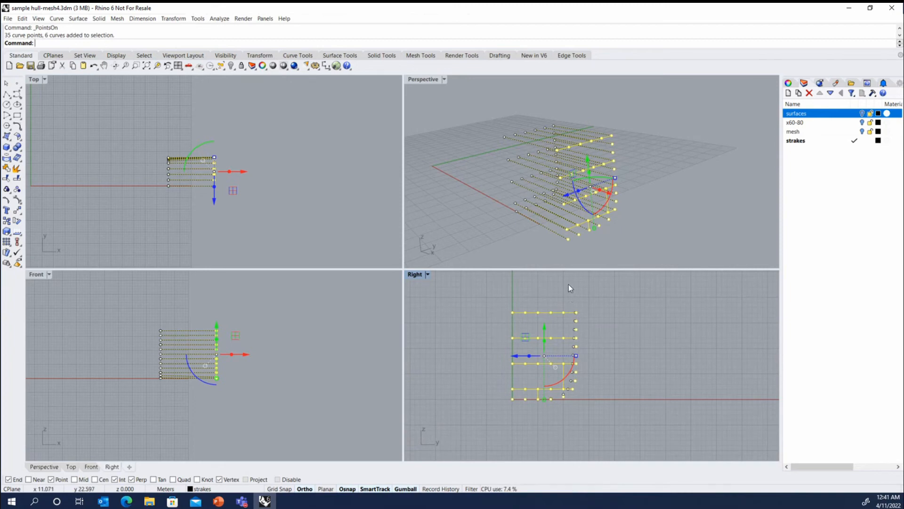
left_click_drag(567, 285, 499, 380)
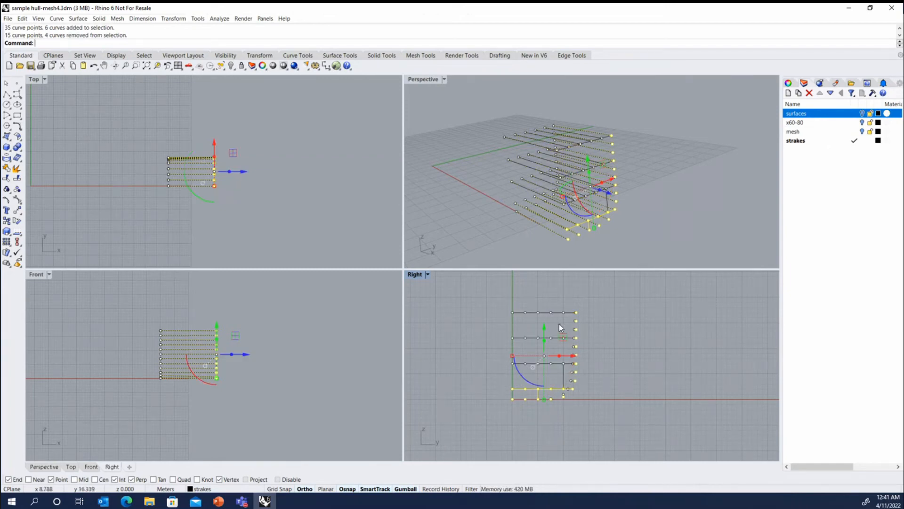
scroll(555, 403, "up", 5)
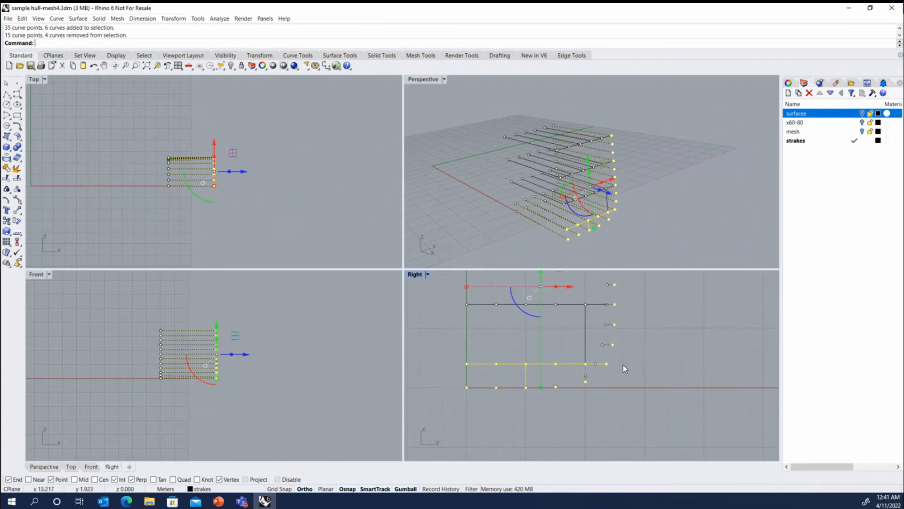
scroll(603, 372, "up", 2)
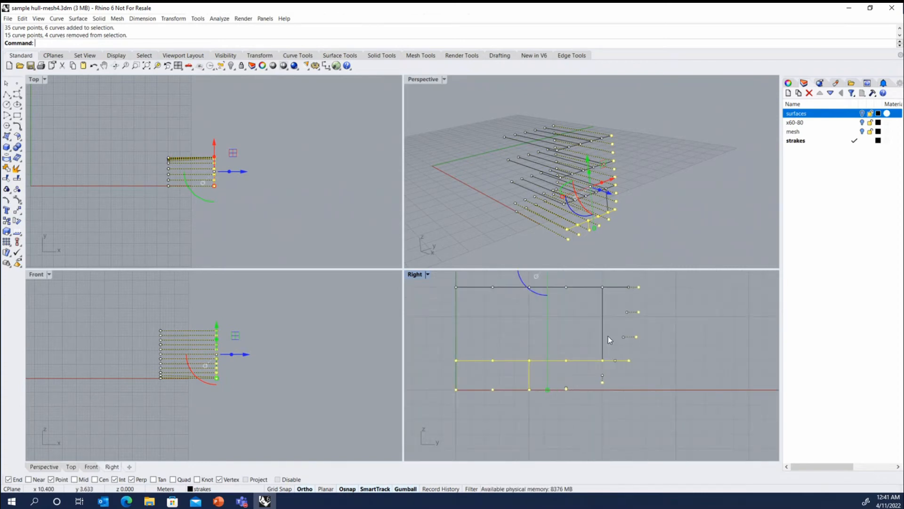
left_click_drag(567, 357, 431, 368, "ctrl")
scroll(612, 382, "down", 5)
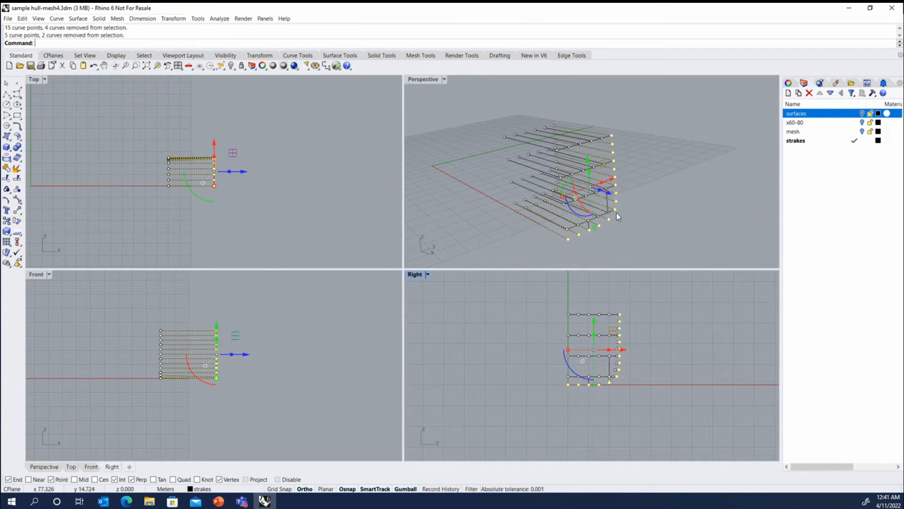
- Create a degree 1 polyline through the selected shell points at x = 80 and hide the control points
right_click(594, 31)
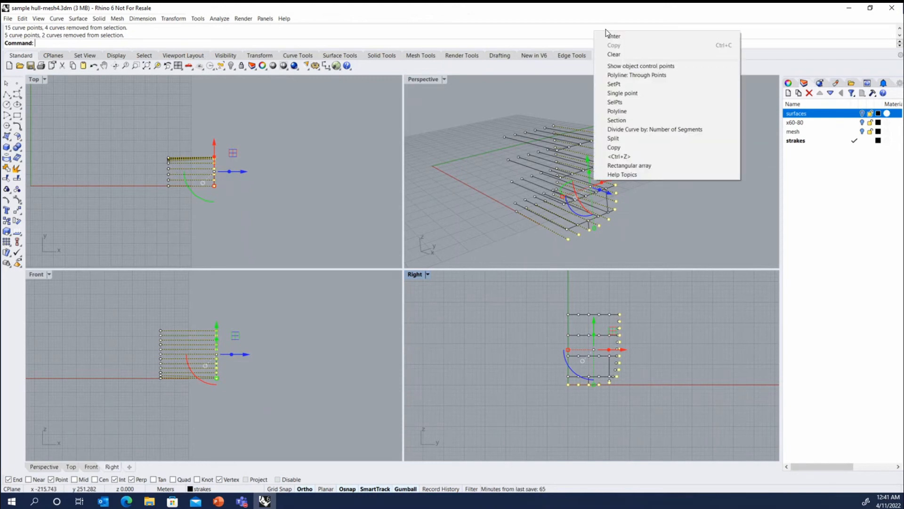
left_click(640, 75)
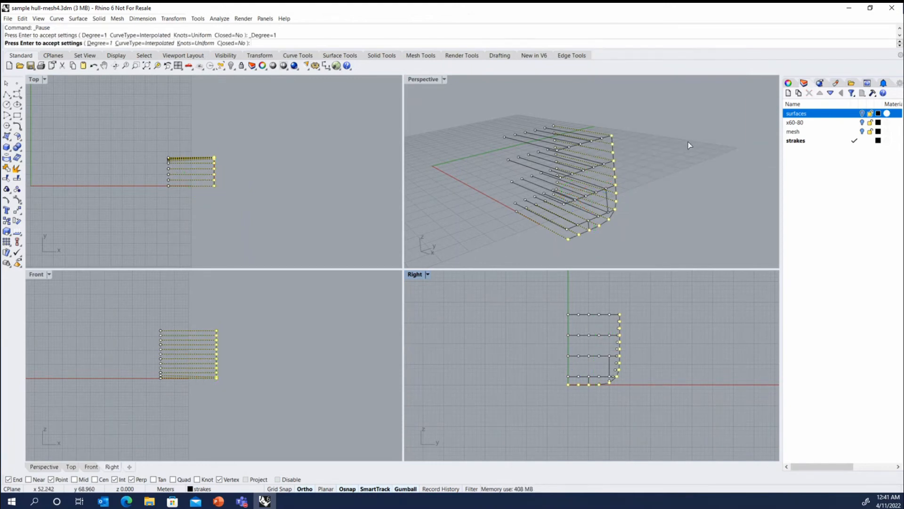
right_click(688, 142)
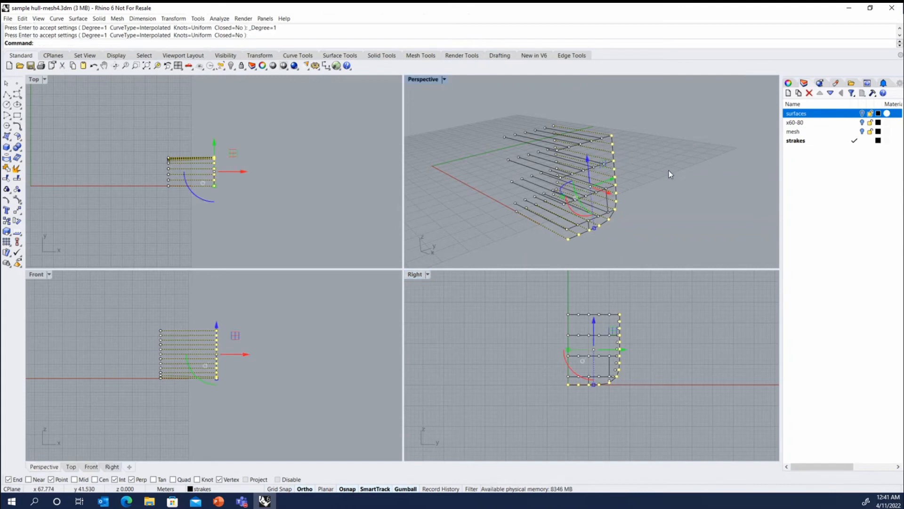
key("Escape")
- Select the seven transverse polylines at x = 80 without the lengthwise strakes and display their curve directions
right_click_drag(640, 184, 666, 203)
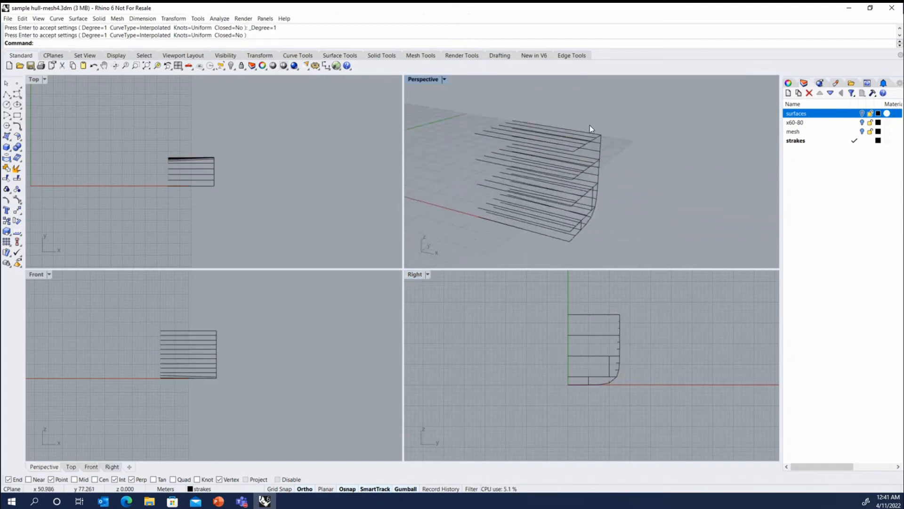
right_click_drag(587, 157, 586, 161)
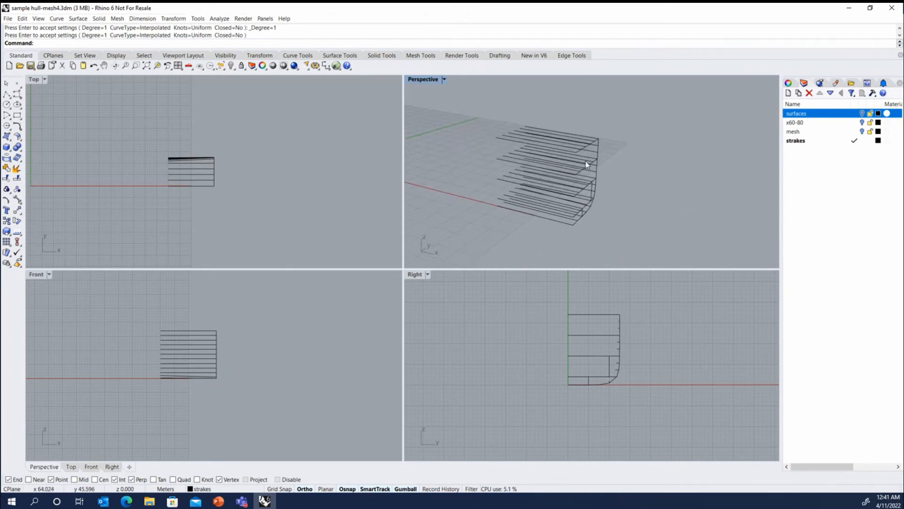
left_click_drag(564, 107, 631, 243)
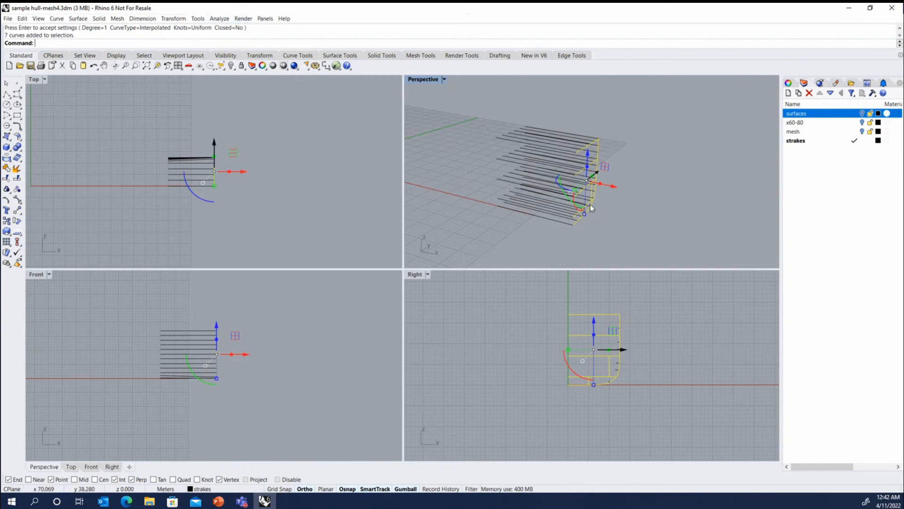
left_click(219, 19)
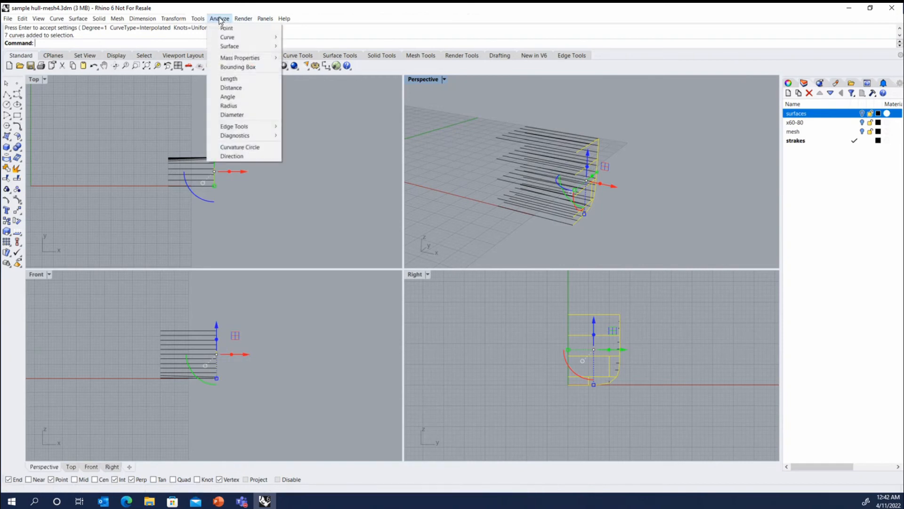
left_click(231, 156)
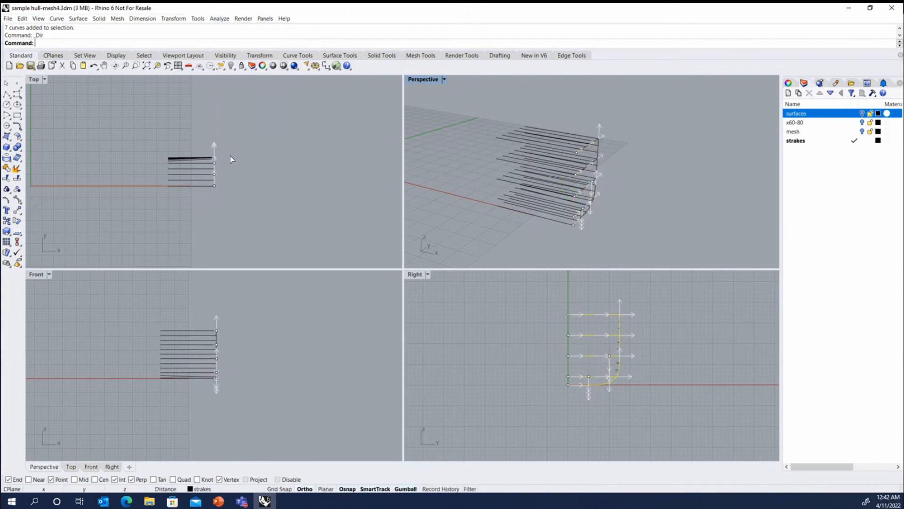
right_click_drag(624, 204, 602, 160)
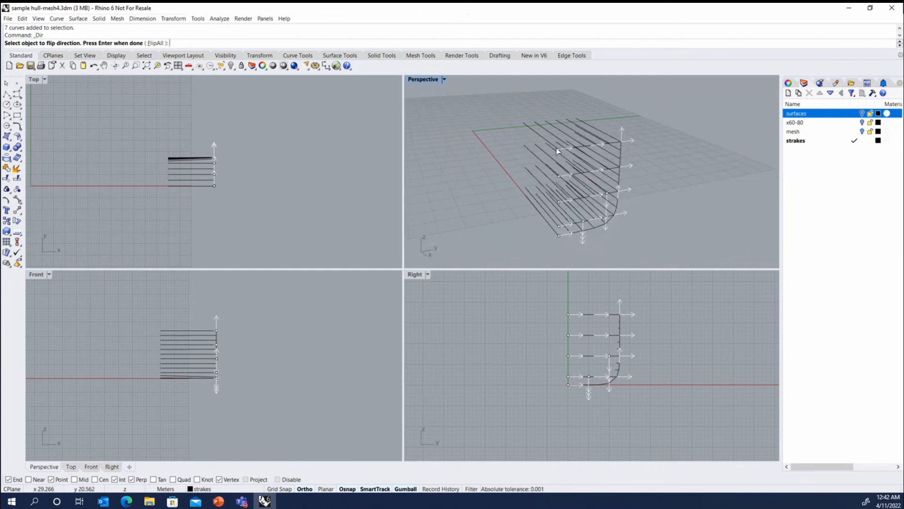
scroll(556, 148, "up", 1)
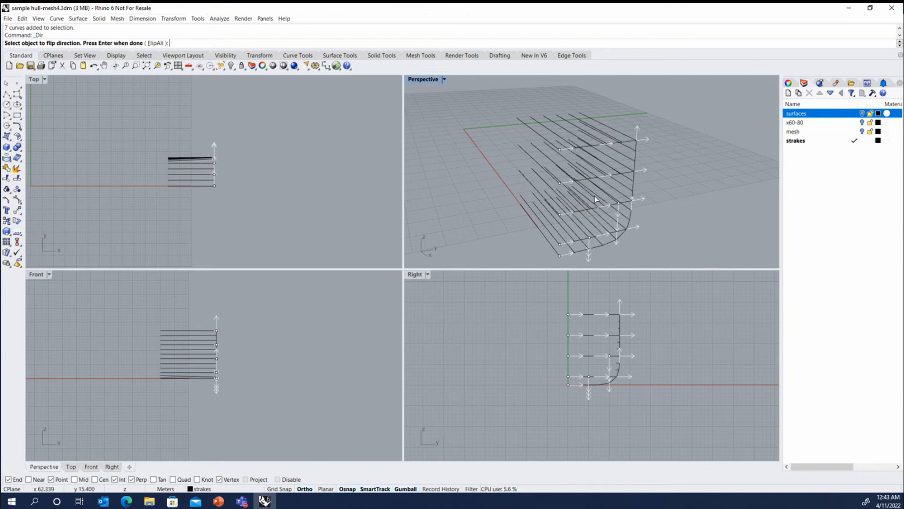
- Reverse the shell polyline's direction, flip all seven curves and back again, and finish the direction command
left_click(567, 254)
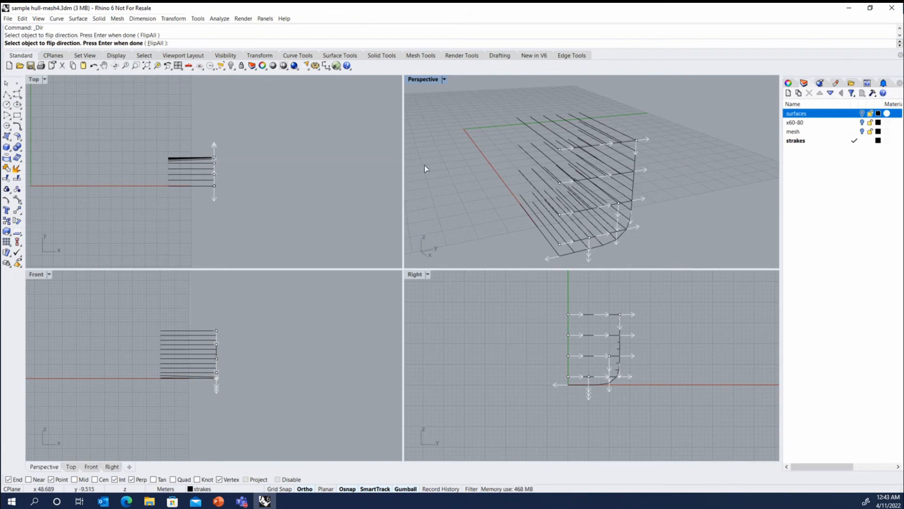
left_click(155, 43)
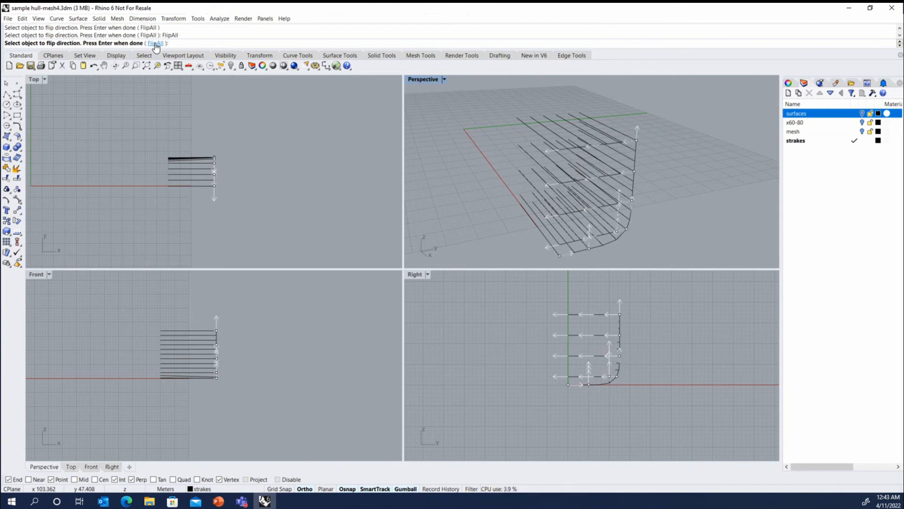
left_click(155, 42)
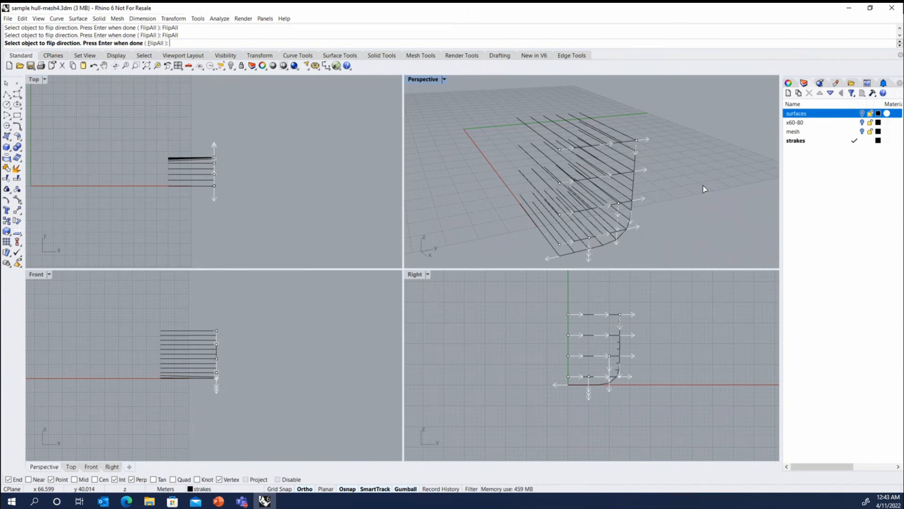
key("Return")
- Open the RhinoScript load dialog and check the listed script files, leaving none of them selected
right_click_drag(480, 197, 470, 114)
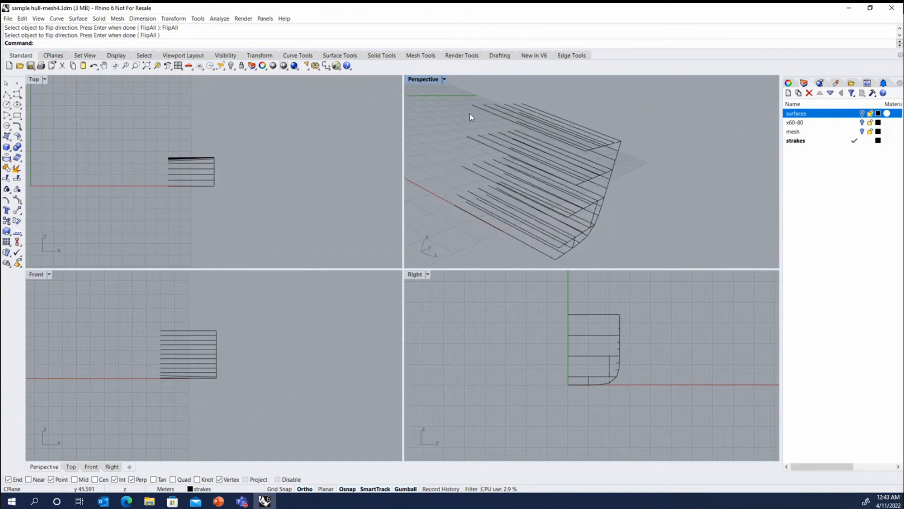
left_click(219, 18)
mouse_move(198, 20)
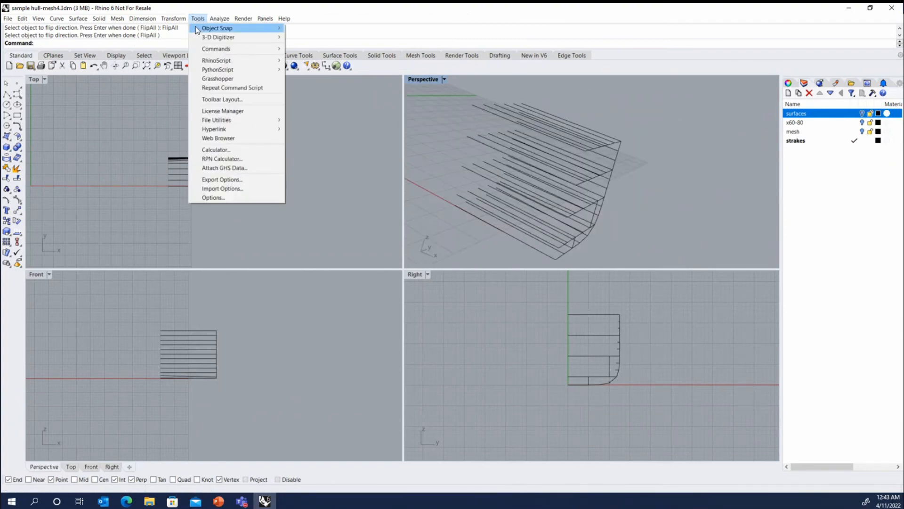
mouse_move(215, 62)
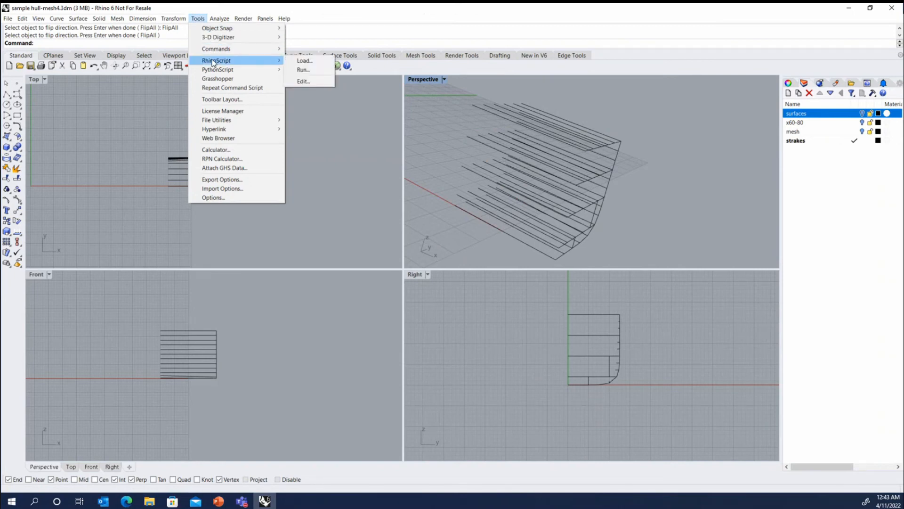
left_click(305, 61)
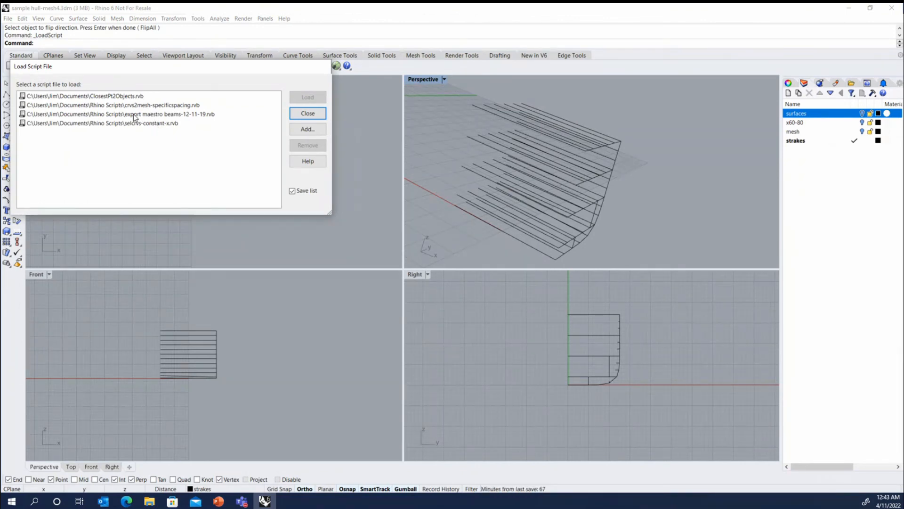
left_click(114, 97)
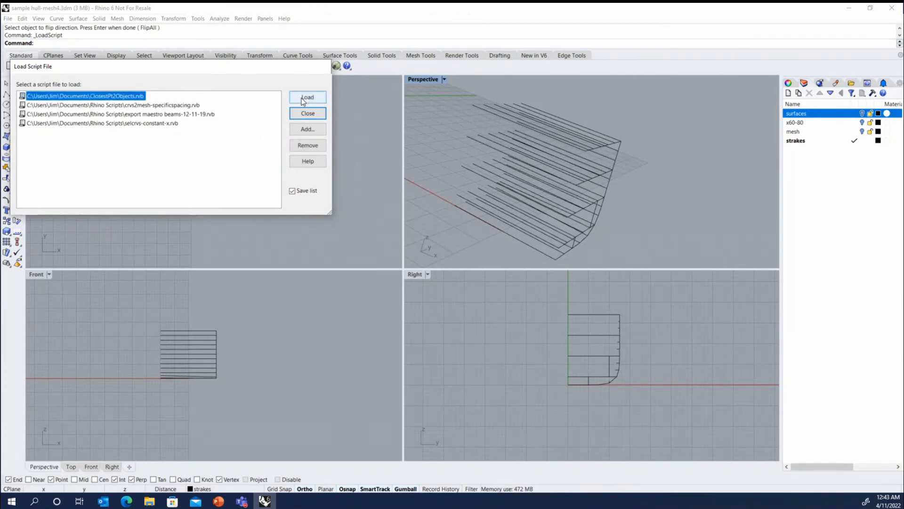
left_click(205, 165)
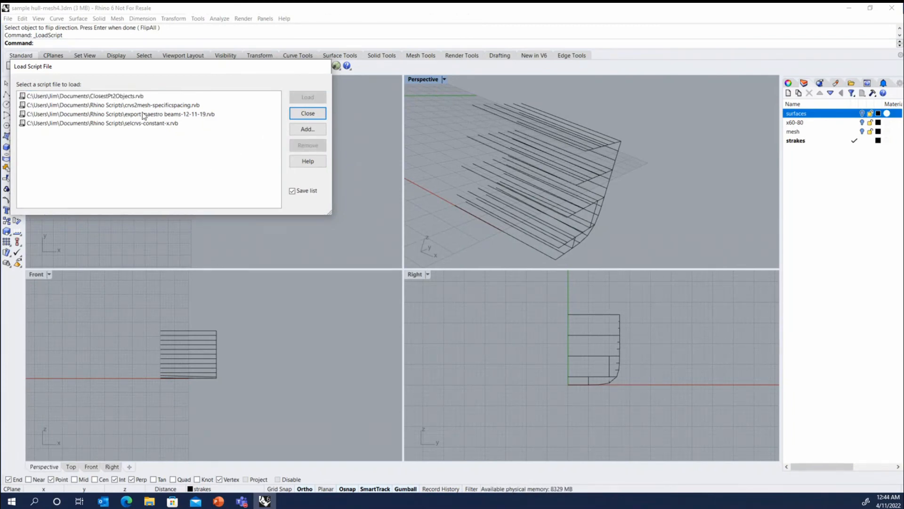
- Add Export MAESTRO Endpoints.rvb from C:\MAESTRO Data\Models and Samples\RhinoScripts to the list of loadable scripts
left_click(310, 131)
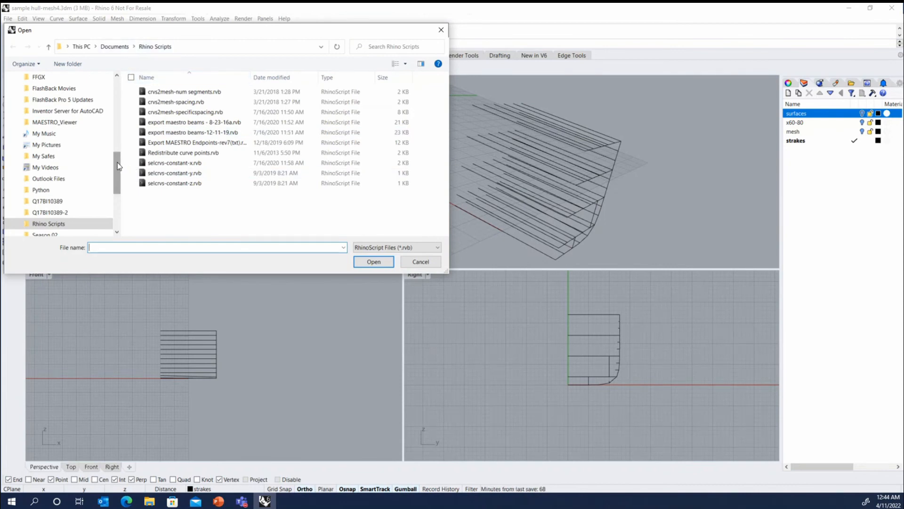
left_click_drag(118, 165, 121, 209)
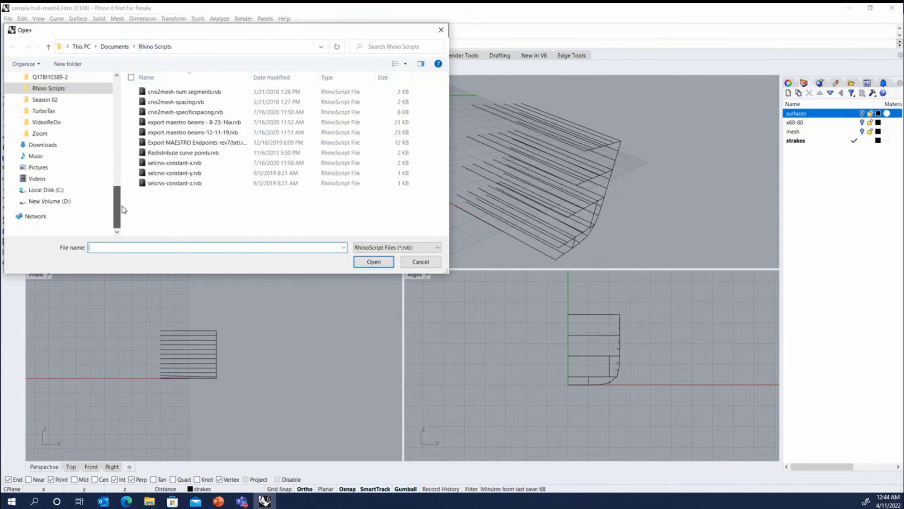
left_click(66, 190)
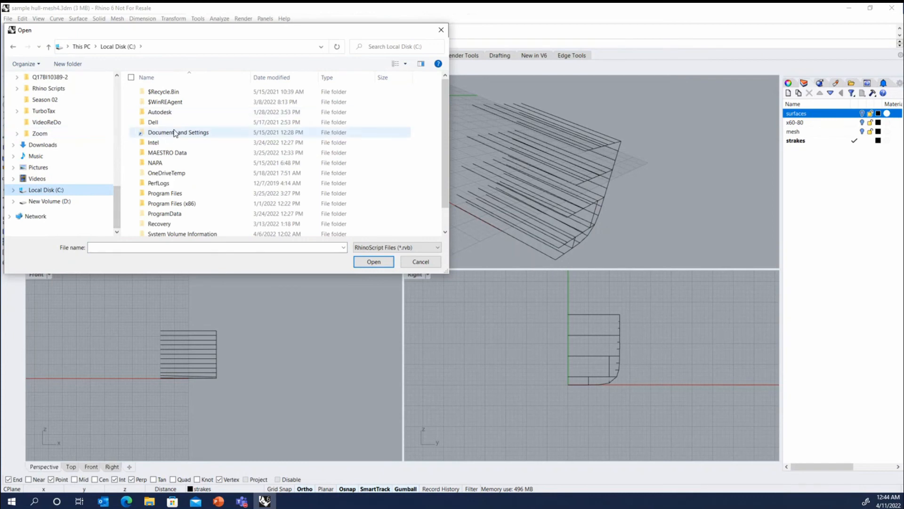
scroll(175, 133, "down", 1)
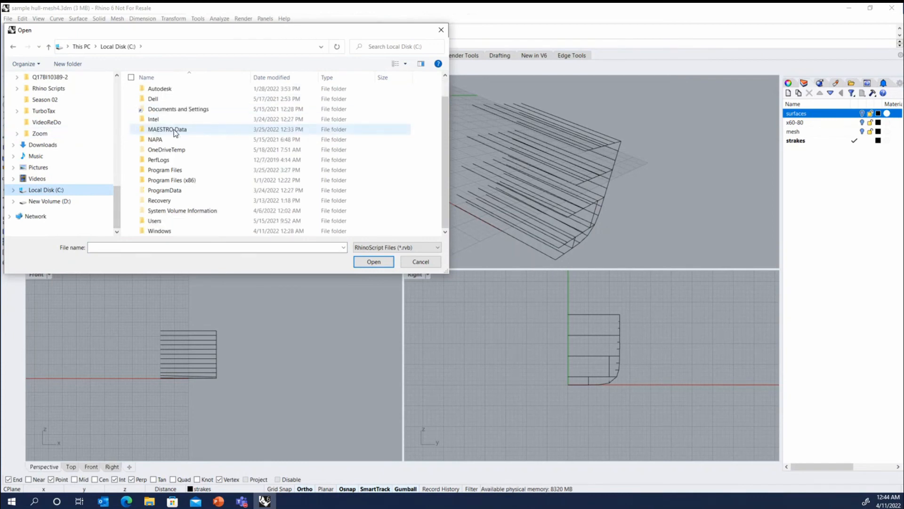
double_click(162, 128)
left_click(172, 94)
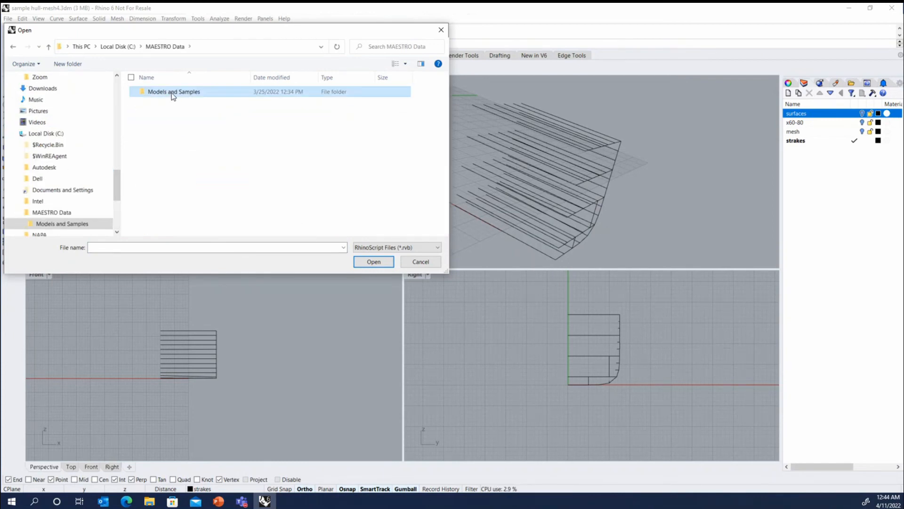
double_click(172, 93)
left_click(175, 214)
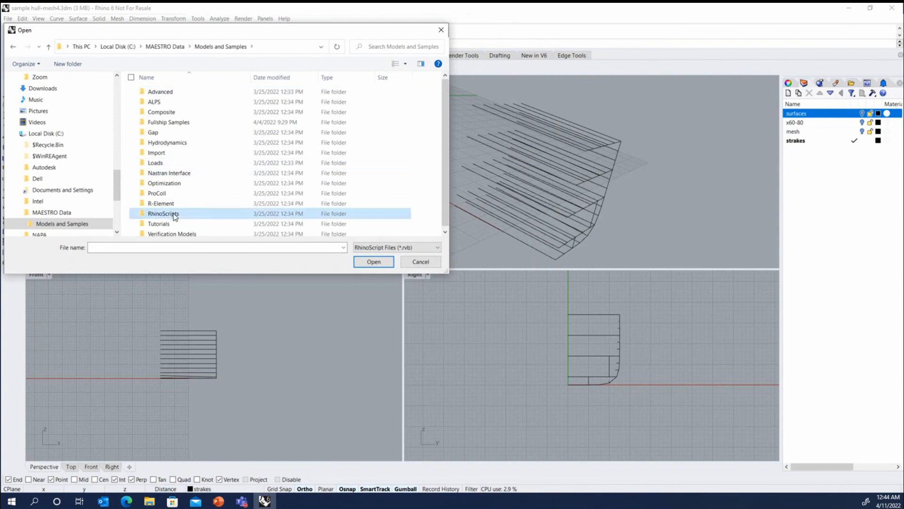
double_click(175, 215)
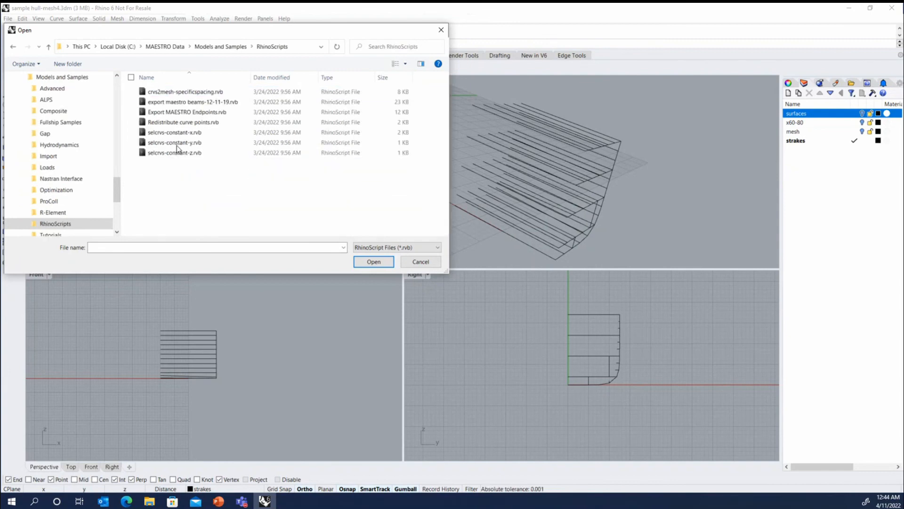
left_click(162, 113)
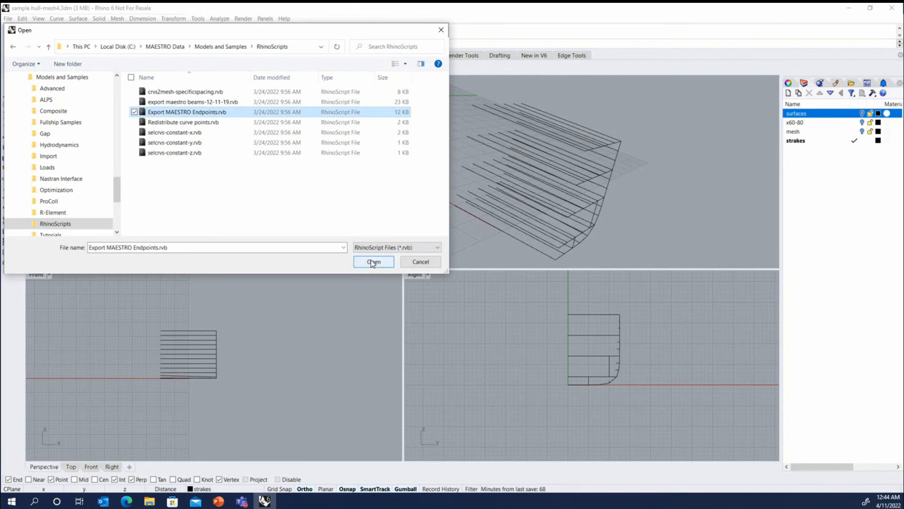
left_click(373, 262)
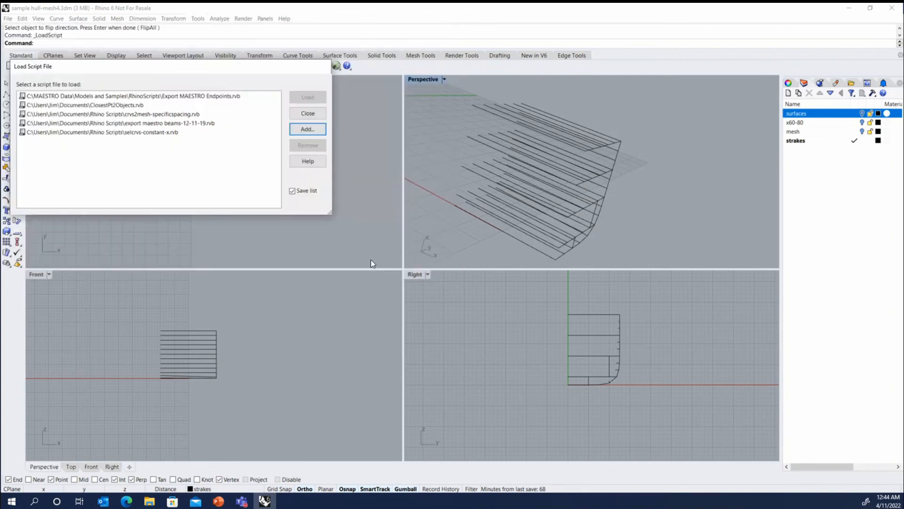
- Load the Export MAESTRO Endpoints.rvb script and choose all lengthwise strake lines as the nodes and endpoint lines for export
left_click(205, 96)
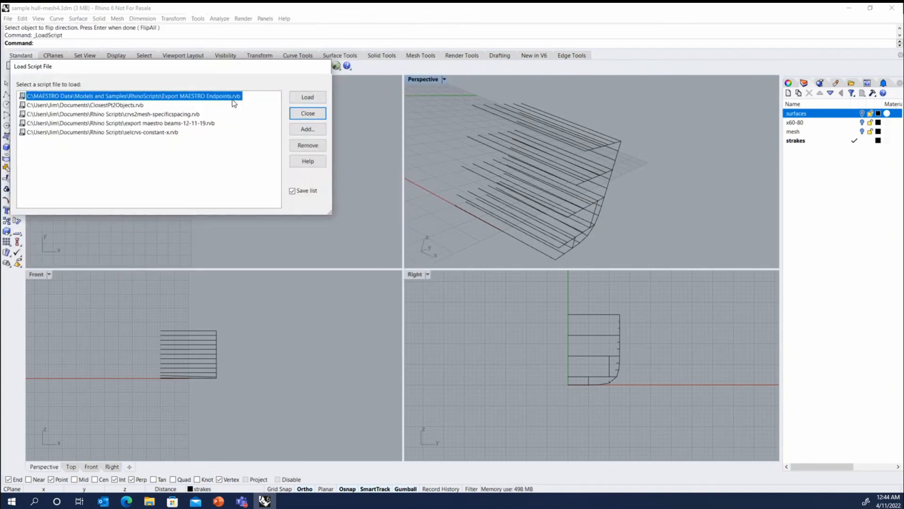
left_click(308, 98)
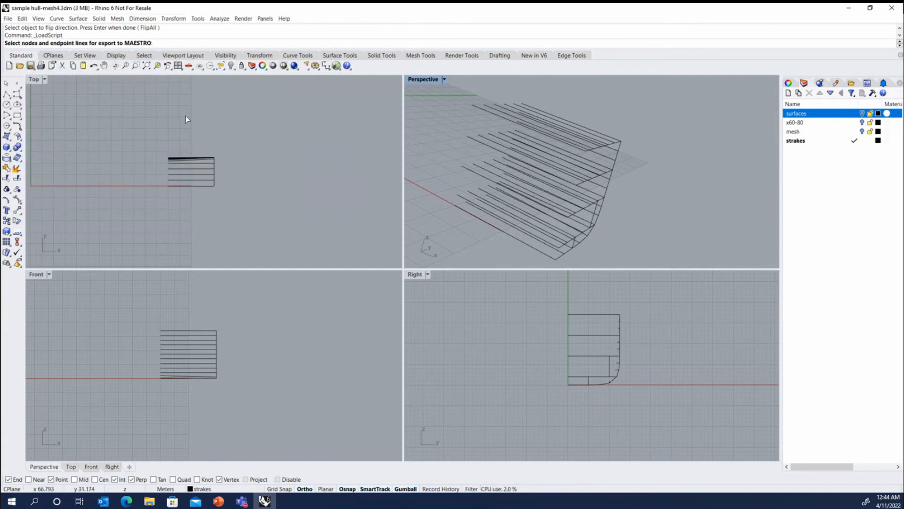
left_click(200, 132)
key("ctrl+a")
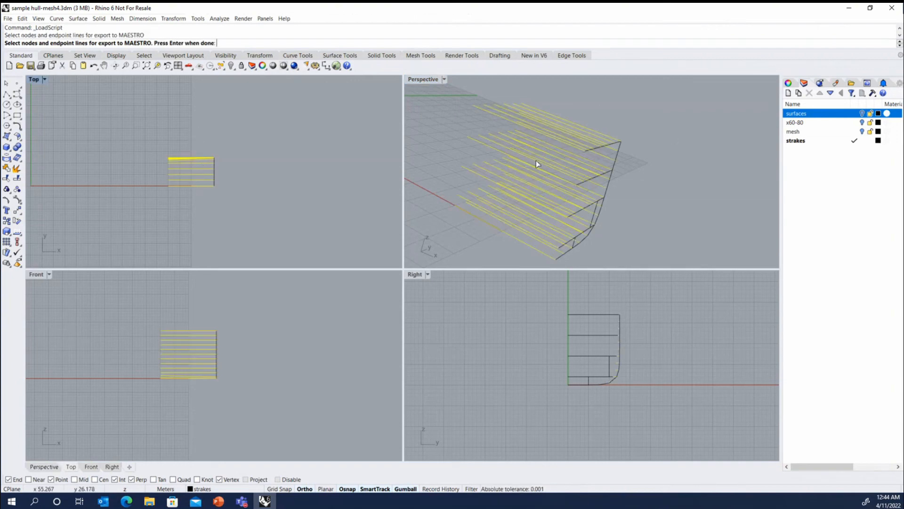
right_click(436, 116)
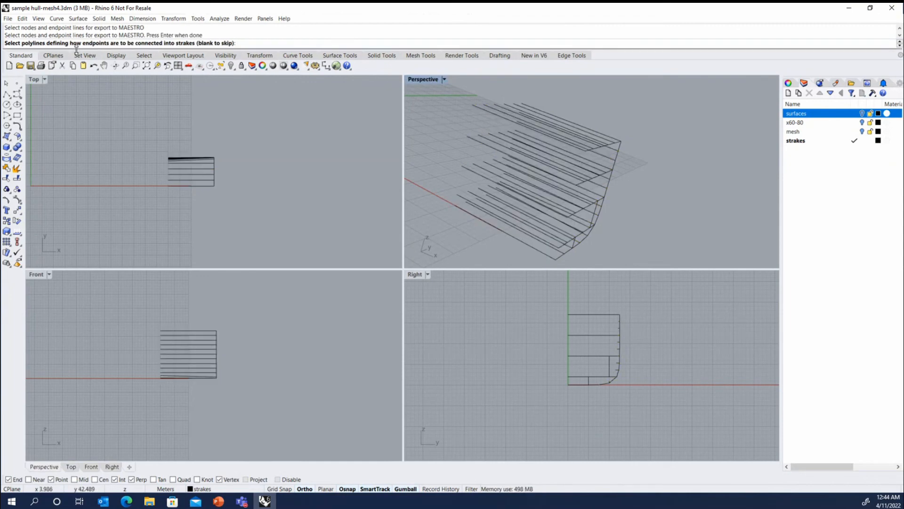
- Choose the transverse polylines at x = 80 to define the strake connections, and save the endpoints as strakes.txt in the LTSB folder
left_click_drag(210, 141, 227, 199)
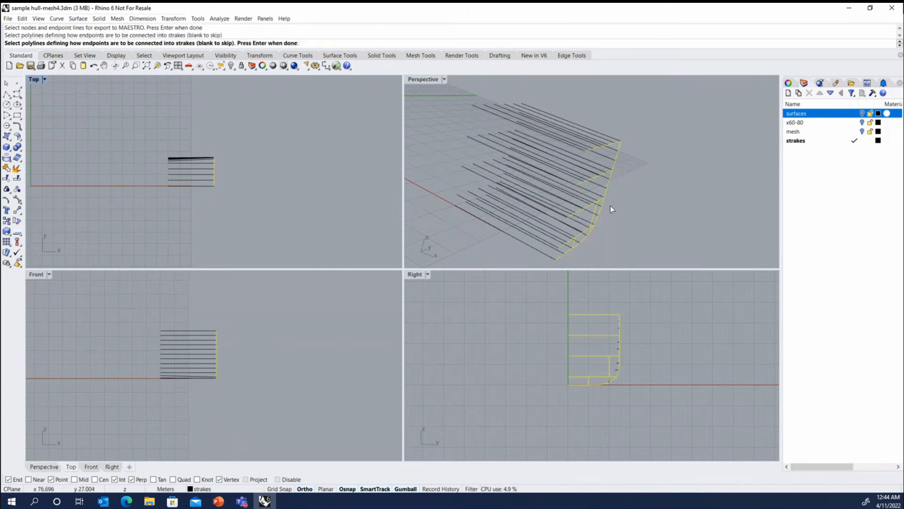
left_click(645, 192)
key("Return")
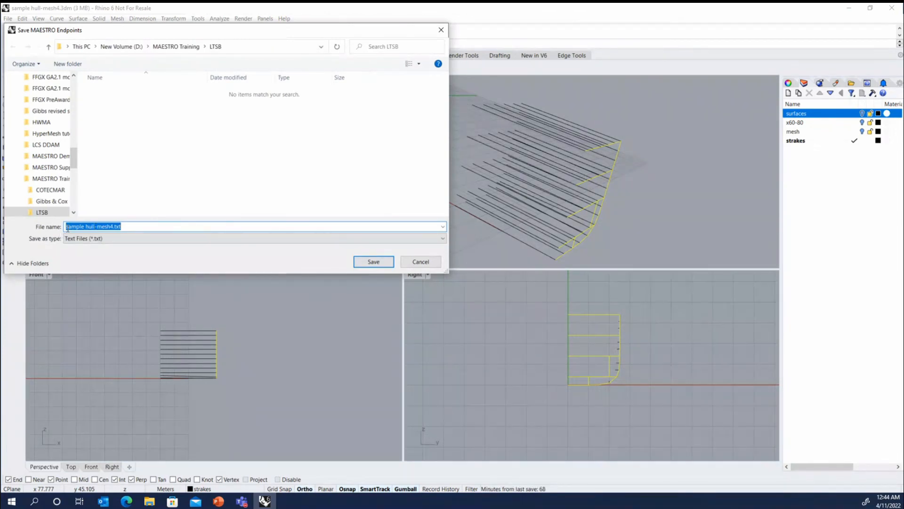
type("strakes")
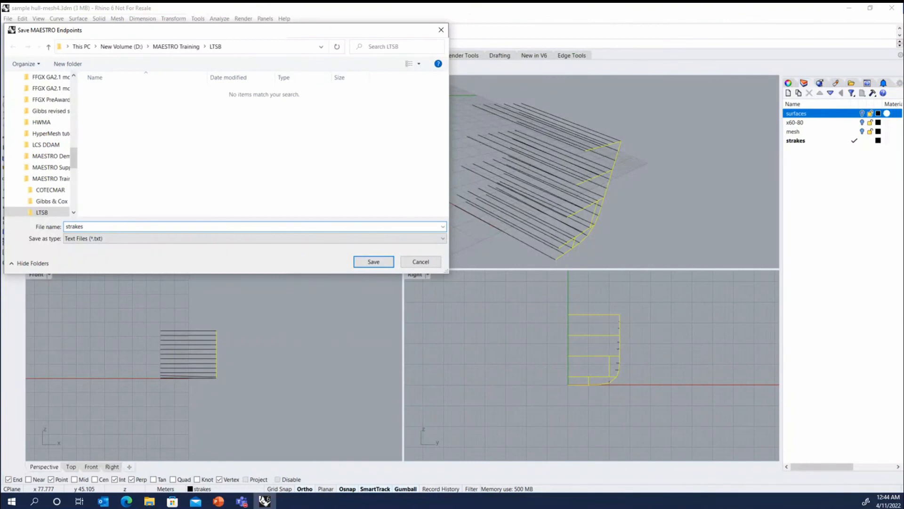
type(".txt")
key("Return")
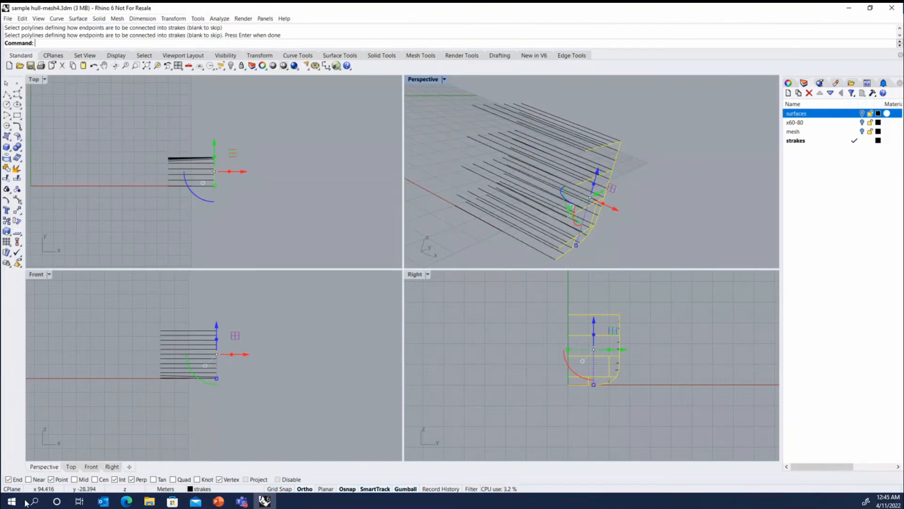
- Start MAESTRO 2022.1 x64 with a new untitled model
left_click(7, 504)
scroll(82, 434, "down", 6)
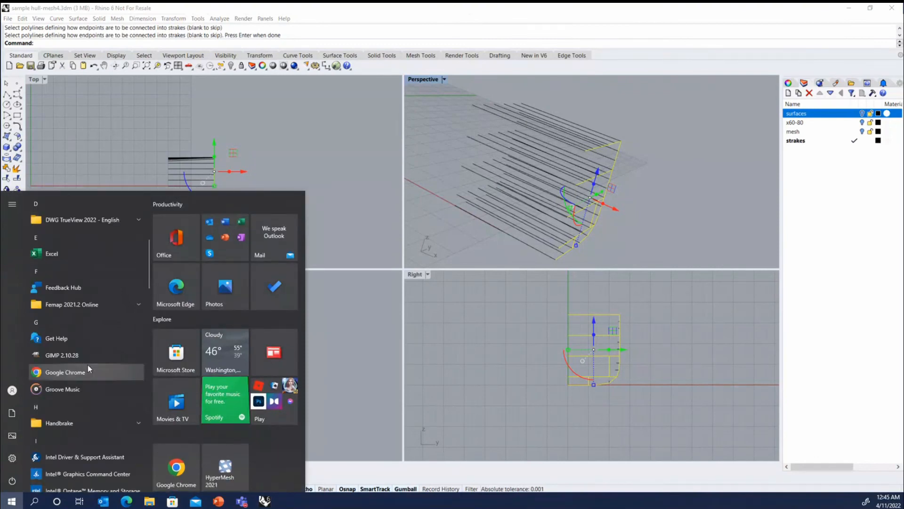
scroll(86, 362, "down", 3)
left_click(84, 253)
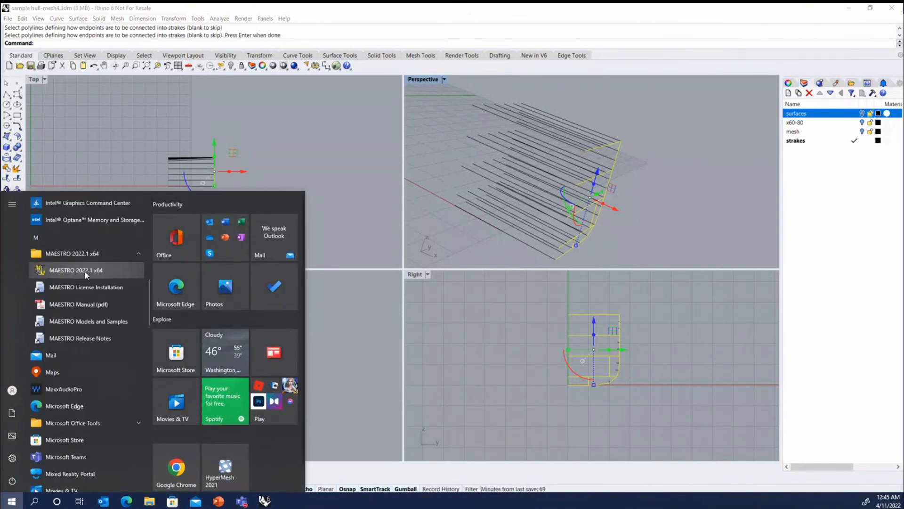
left_click(87, 272)
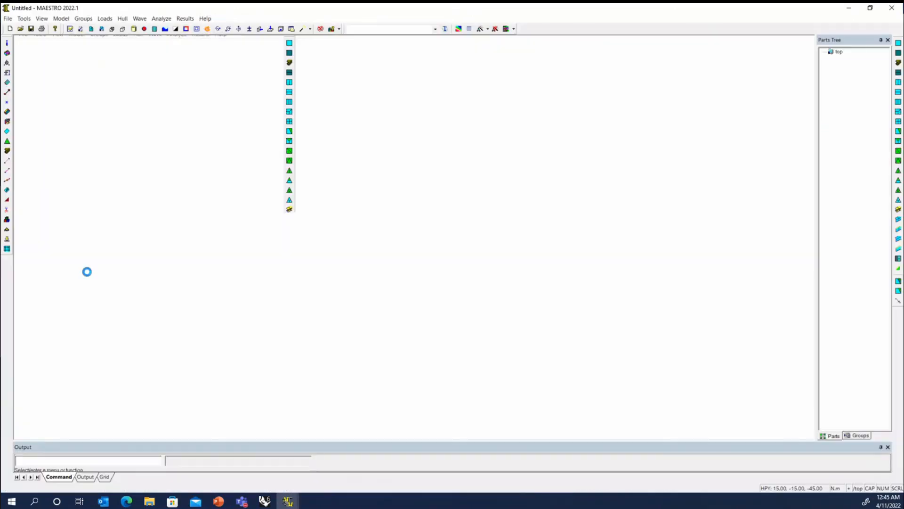
- Import strakes.txt in Ply-Polygon format as the global module /top/strakes, with transformed nodal coordinates and -90 deg rotation about X
left_click(8, 19)
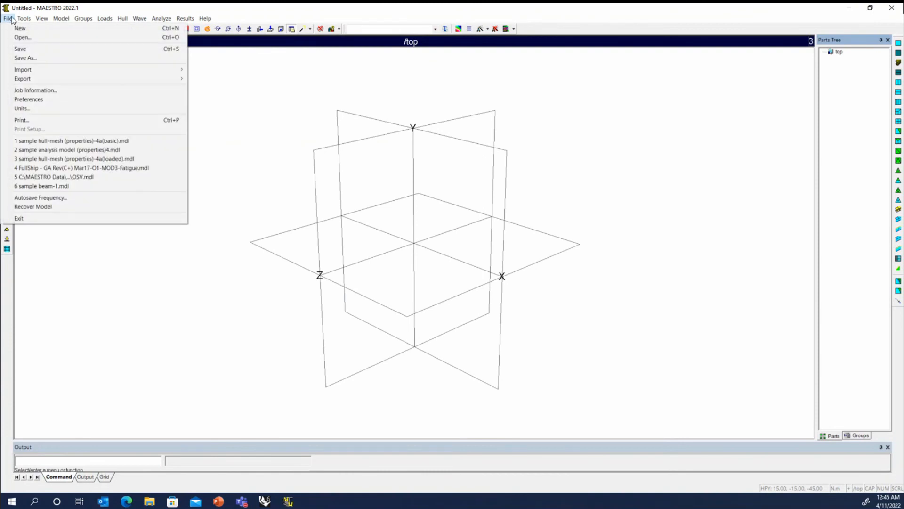
left_click(42, 18)
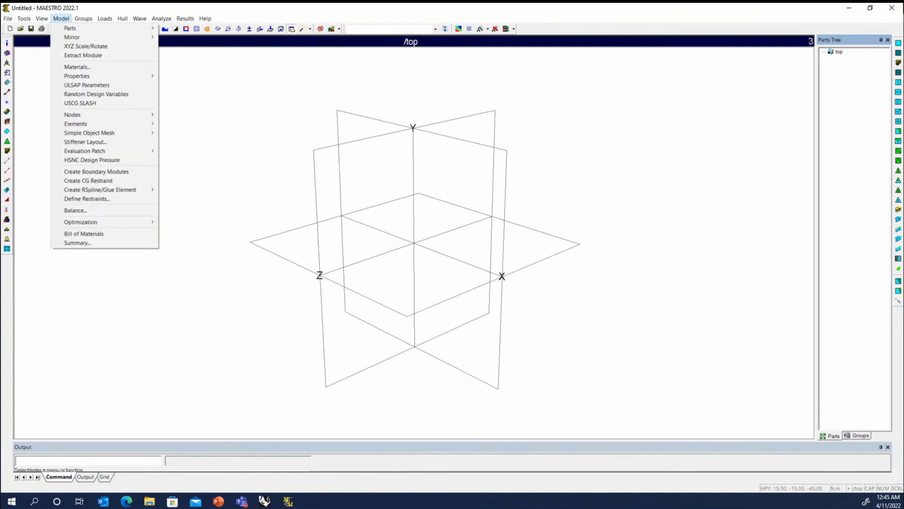
mouse_move(8, 18)
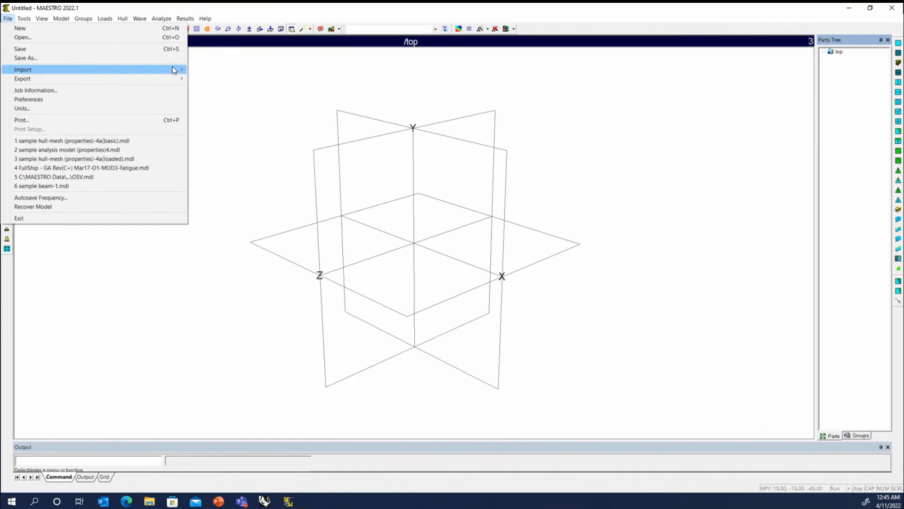
mouse_move(174, 70)
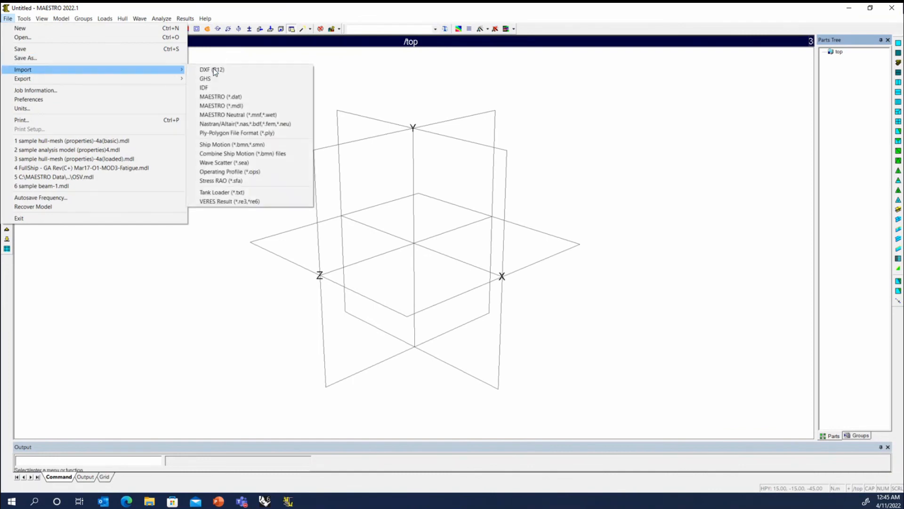
left_click(240, 136)
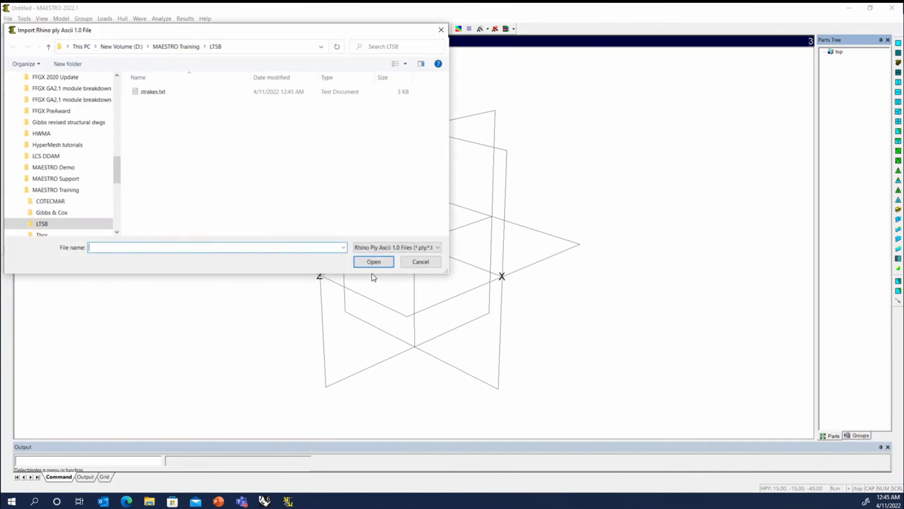
left_click(437, 248)
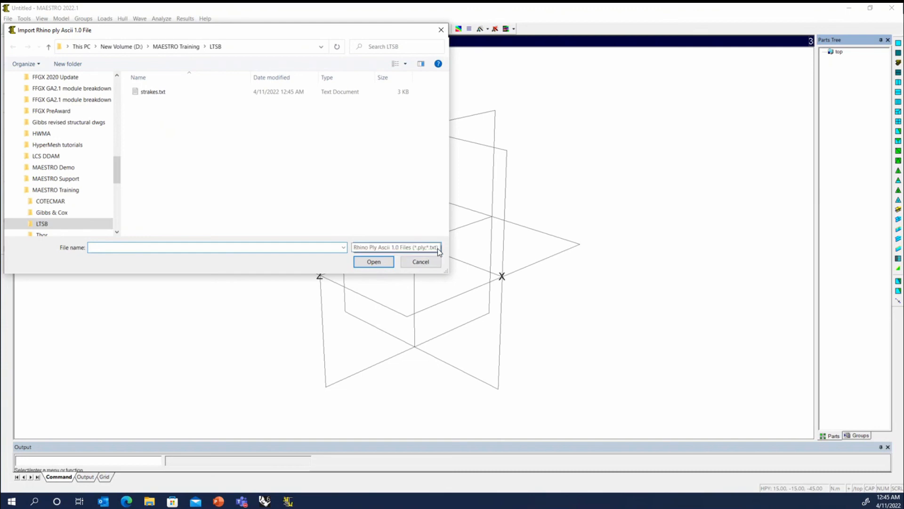
left_click(147, 94)
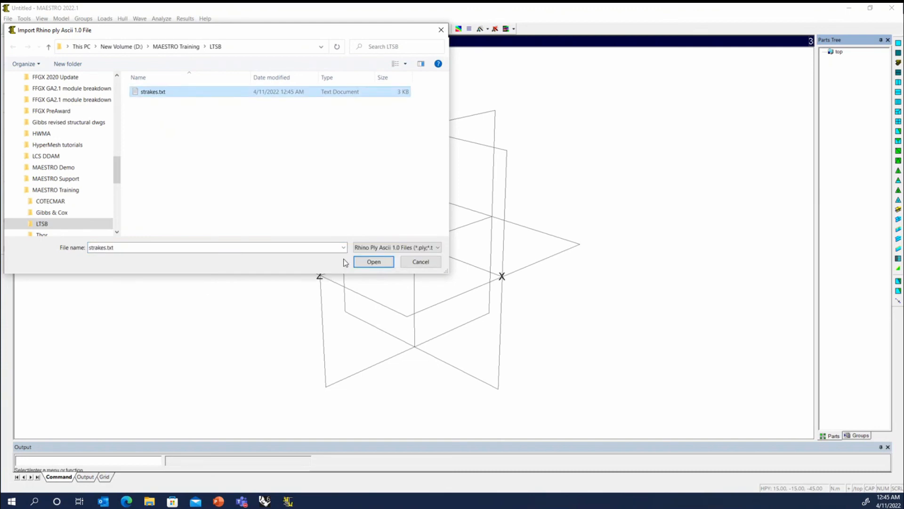
left_click(374, 262)
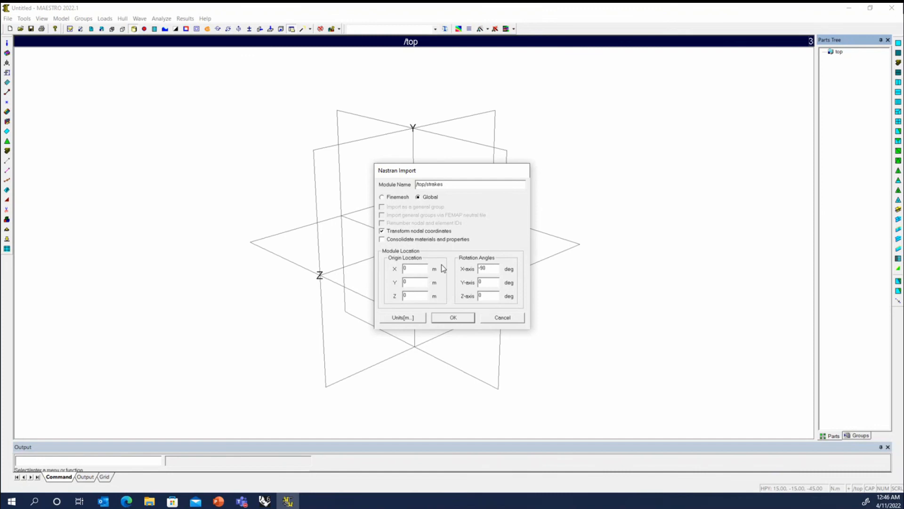
left_click(453, 316)
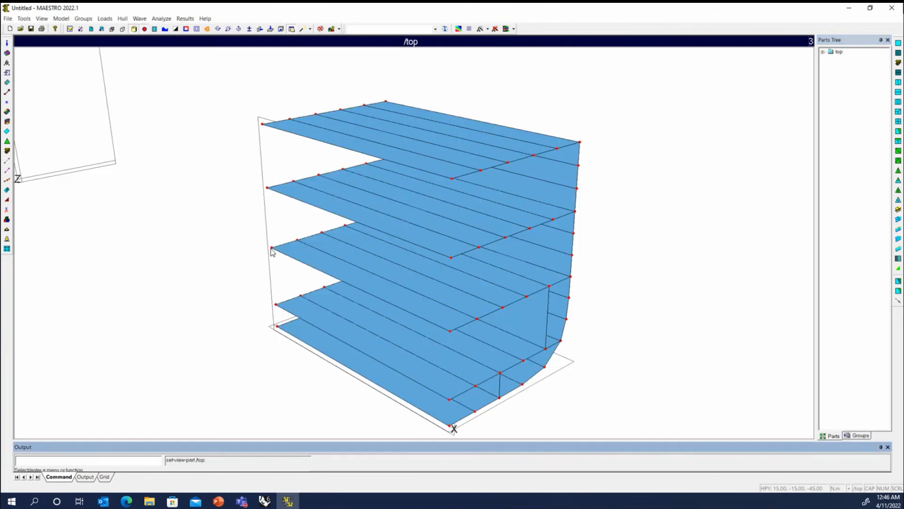
- Try the Split Strake command on a side shell strake just above the bilge
scroll(394, 283, "down", 5)
middle_click_drag(394, 284, 492, 303)
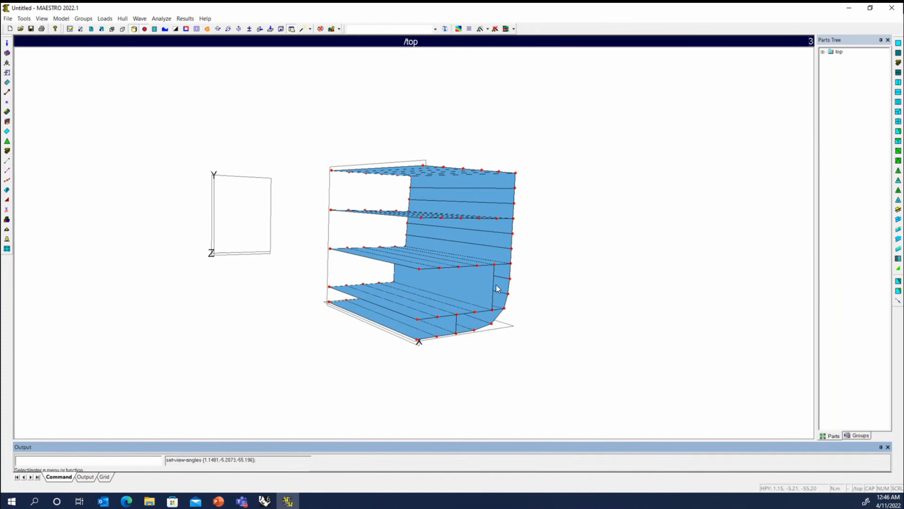
scroll(492, 283, "up", 3)
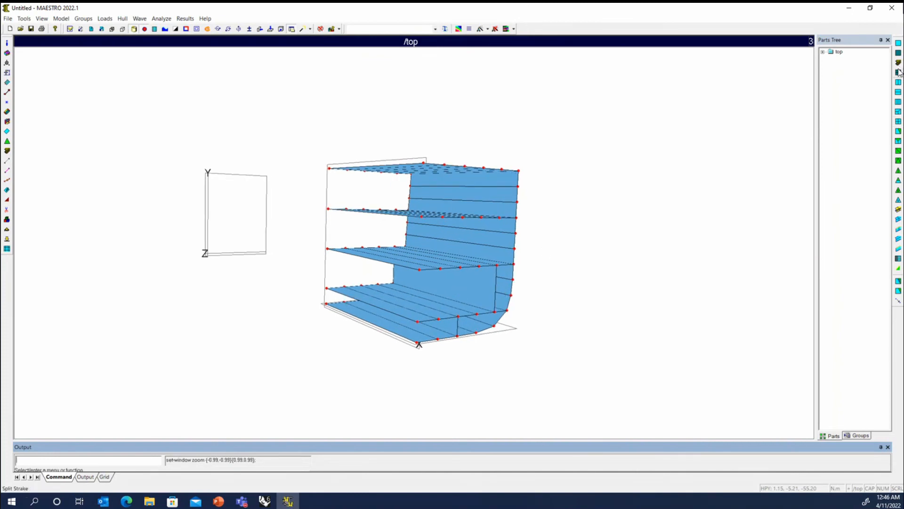
left_click(472, 287)
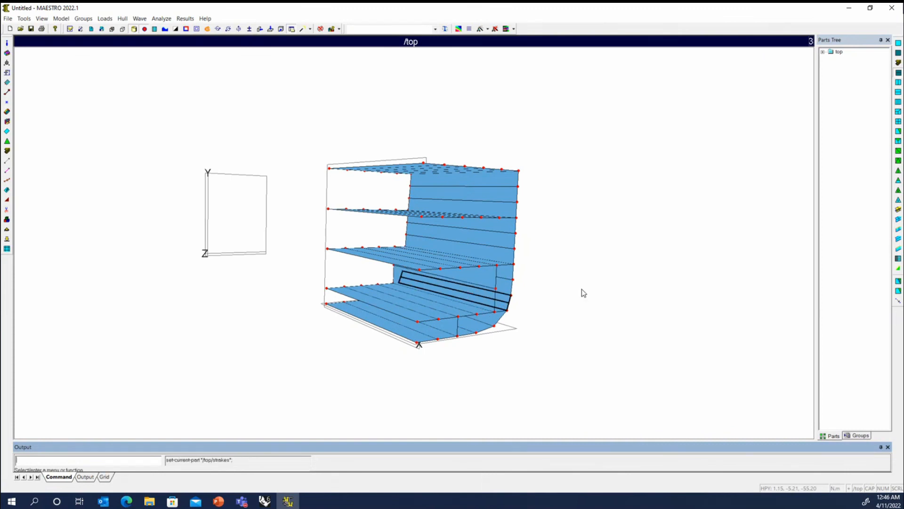
key("Escape")
scroll(495, 284, "up", 2)
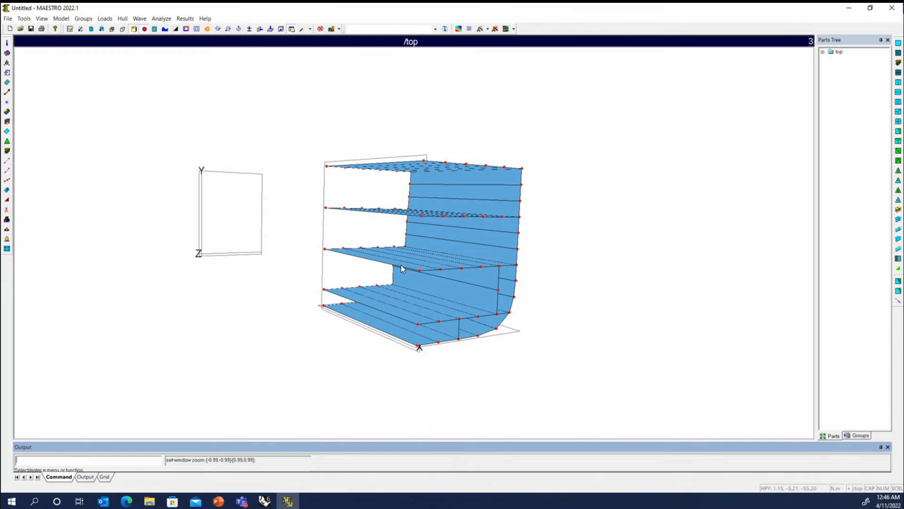
- Open the strakes module's section definitions in Substructures and Modules and remove its existing 20 m section
middle_click_drag(192, 232, 417, 147)
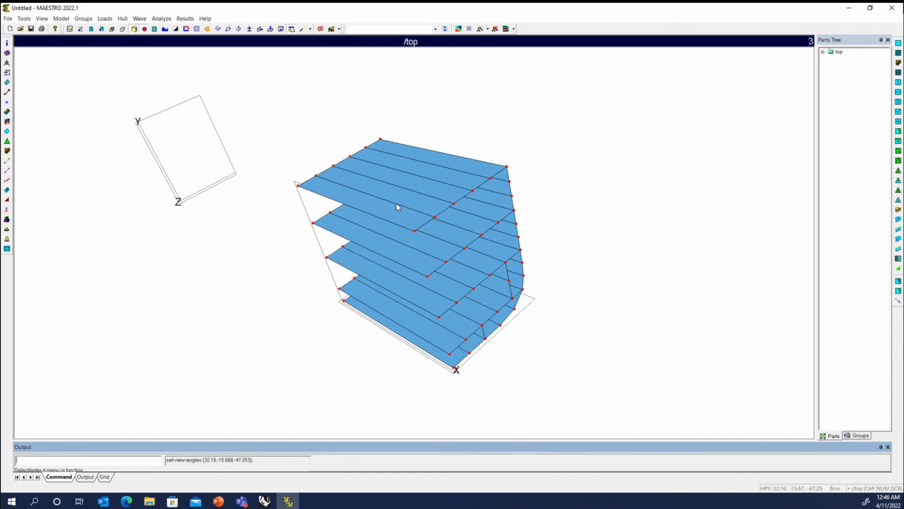
left_click(6, 53)
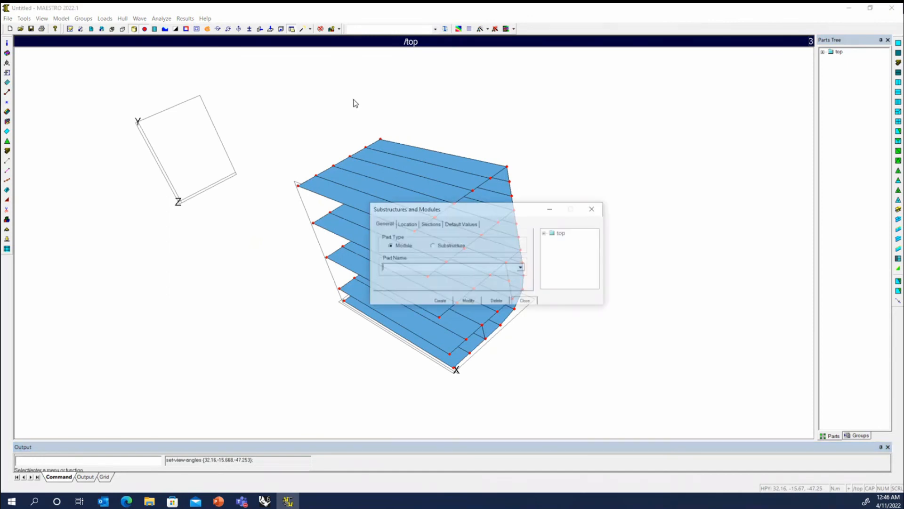
left_click(545, 233)
left_click(574, 240)
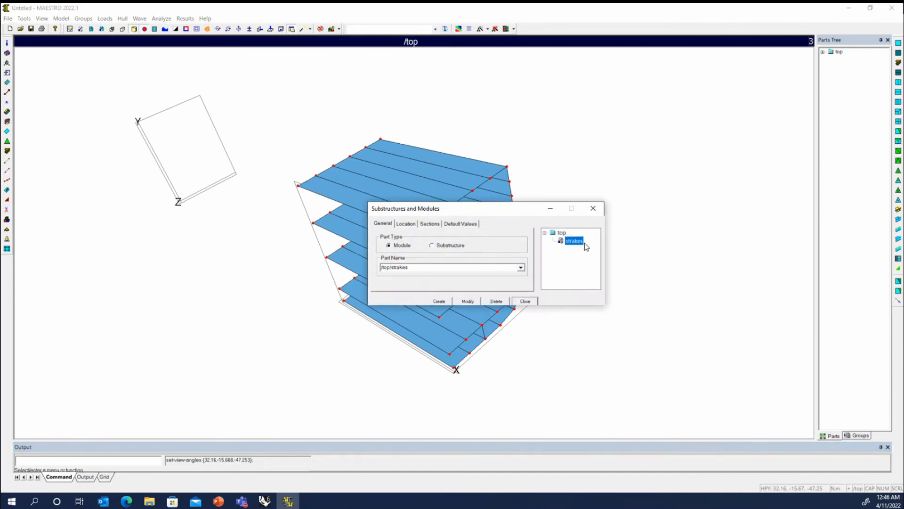
left_click(430, 223)
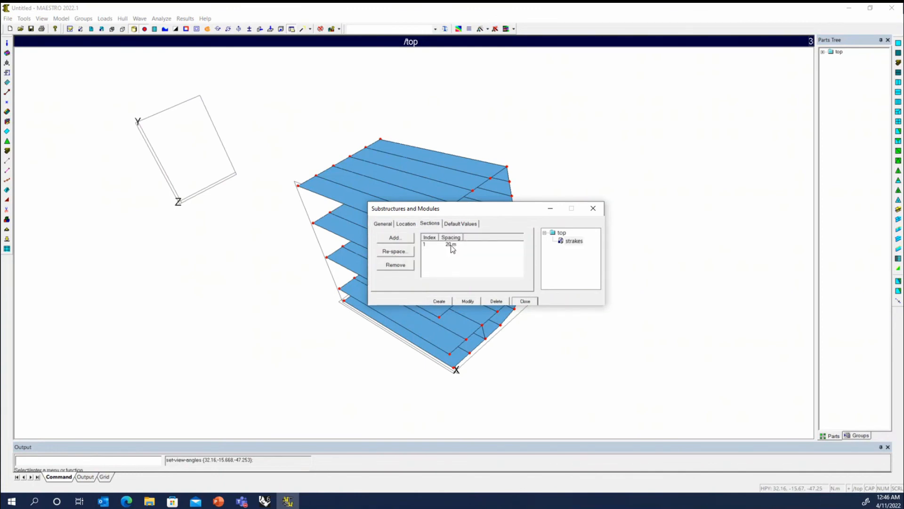
left_click(450, 245)
- Insert 20 sections with 1 m spacing into the strakes module, apply the modification and inspect the refined mesh
left_click(407, 239)
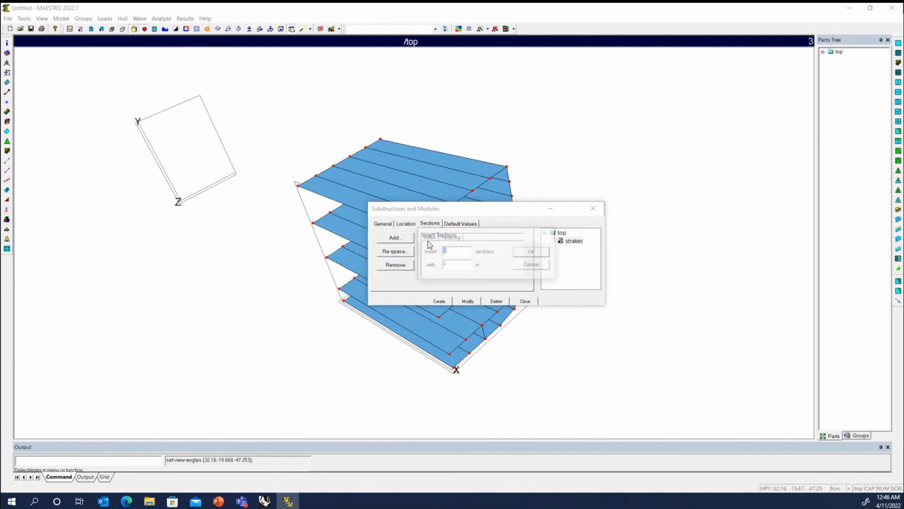
type("20")
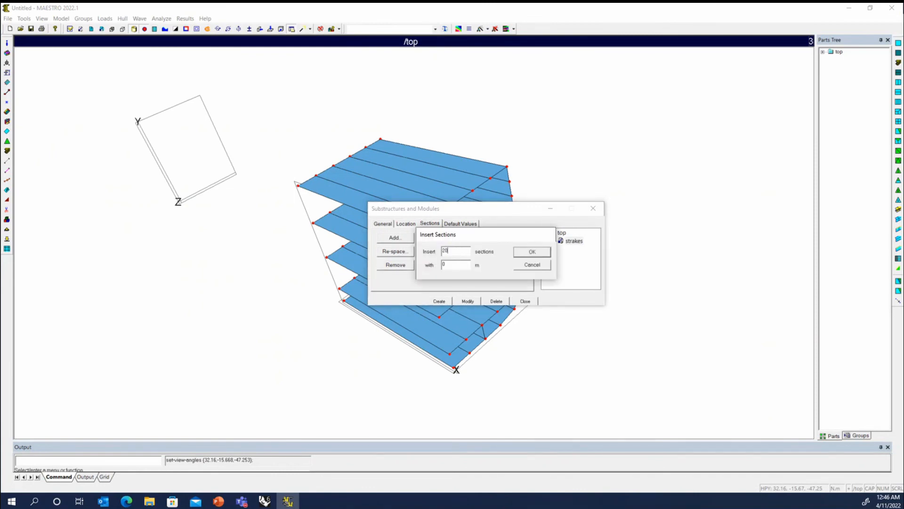
key("Tab")
type("1")
left_click(538, 253)
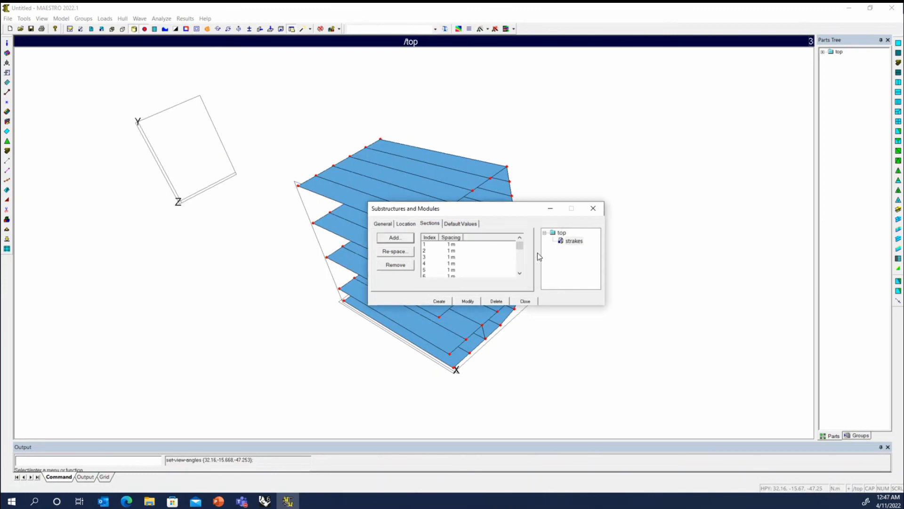
left_click(466, 302)
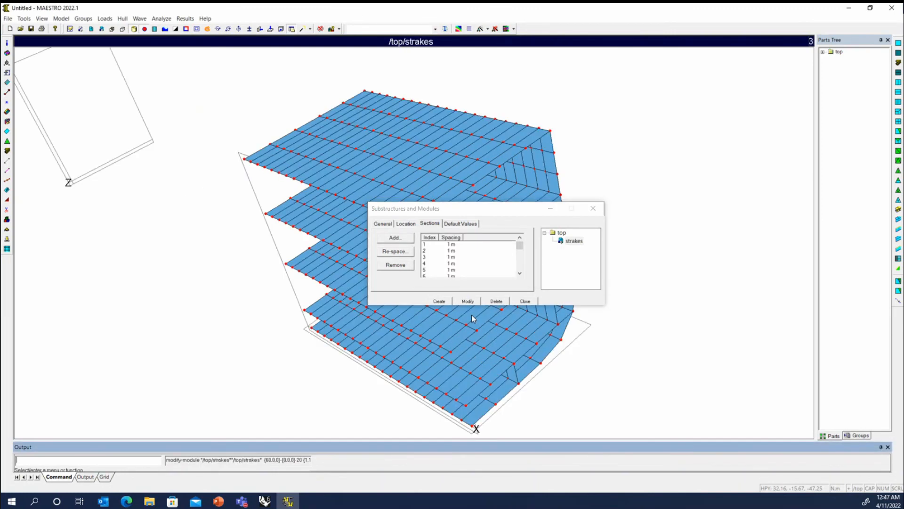
left_click(529, 302)
middle_click_drag(460, 248, 606, 222)
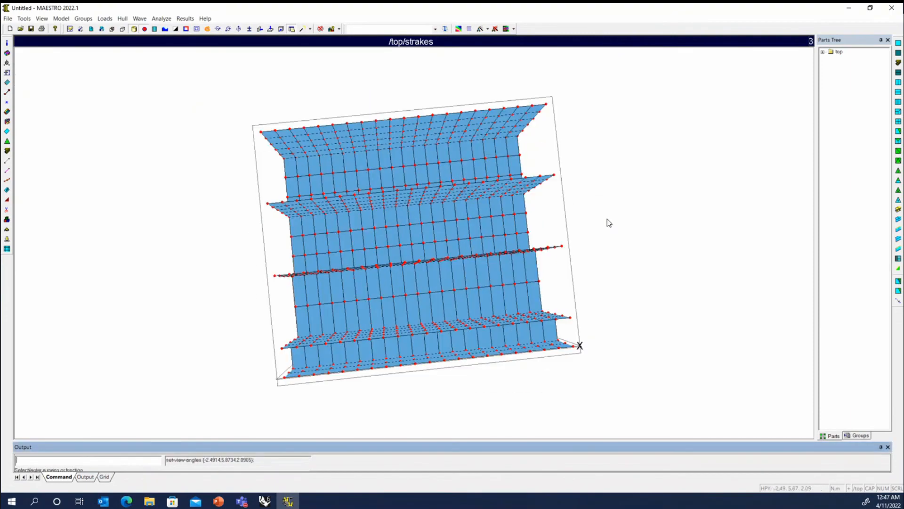
middle_click_drag(644, 293, 442, 241)
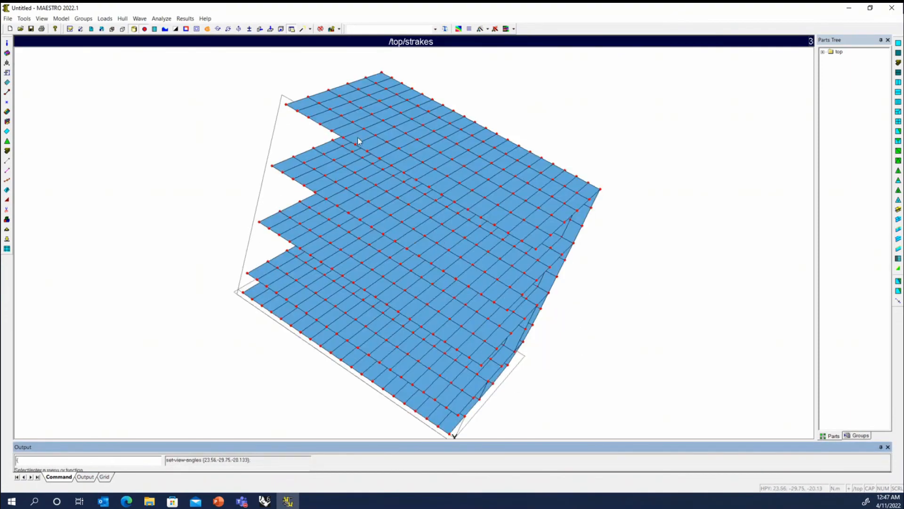
middle_click_drag(360, 141, 279, 280)
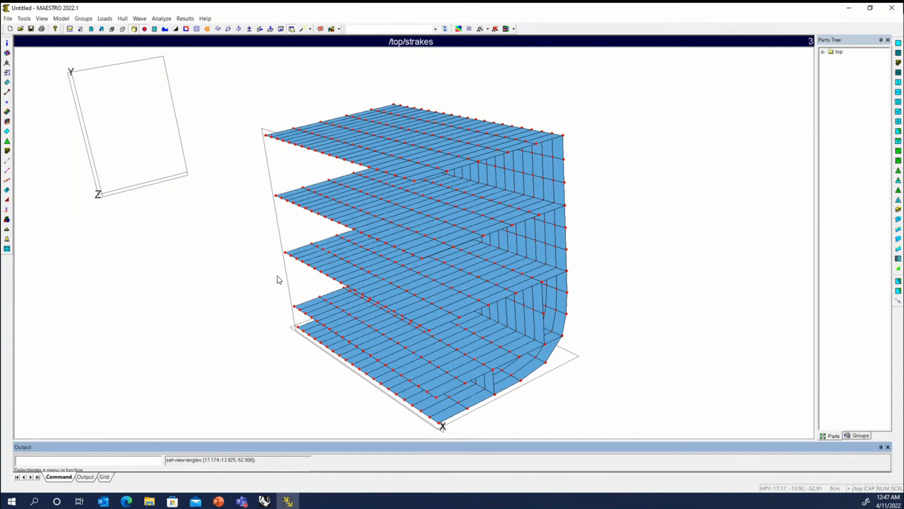
- Open the beam properties and load the steel shape library from aisc-shapes-database-v15.0.csv
left_click(8, 73)
left_click(336, 180)
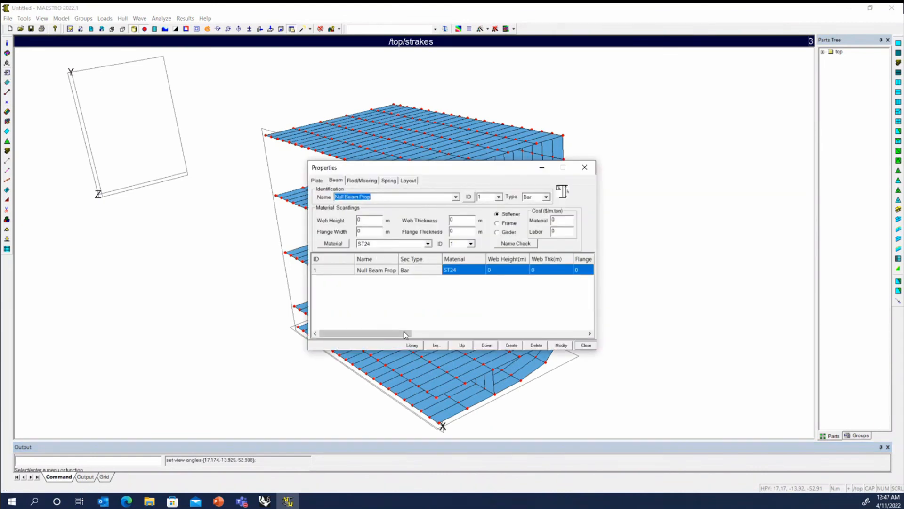
left_click(411, 345)
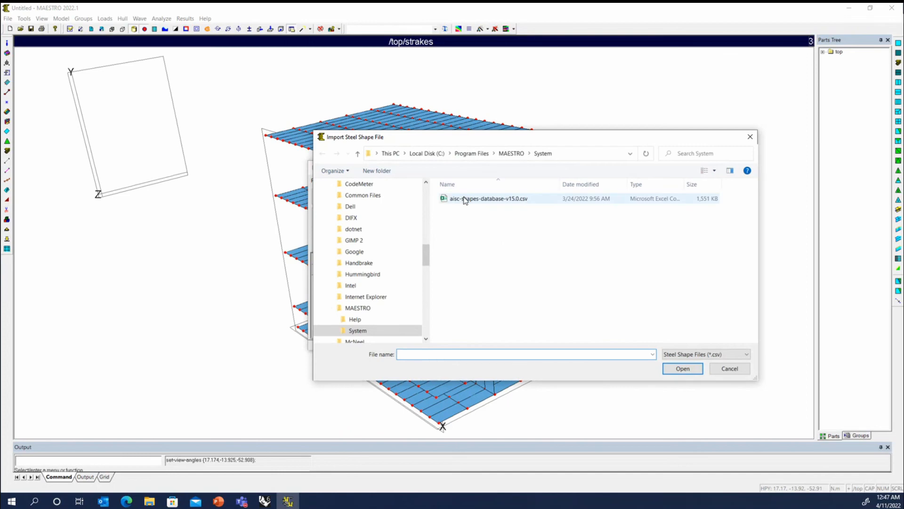
double_click(466, 199)
- Add the wt180x372 tee from the steel shape library to the beam properties with material ST24
scroll(382, 264, "down", 9)
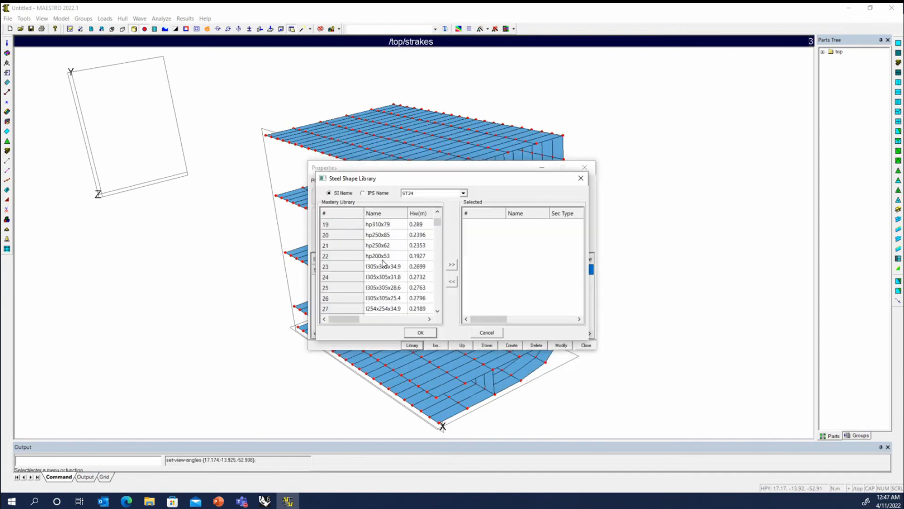
scroll(383, 263, "down", 20)
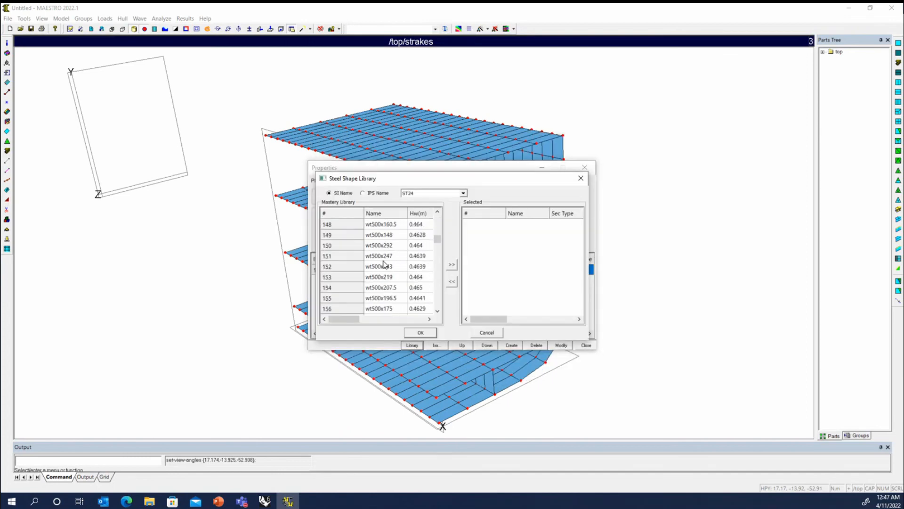
scroll(384, 265, "down", 20)
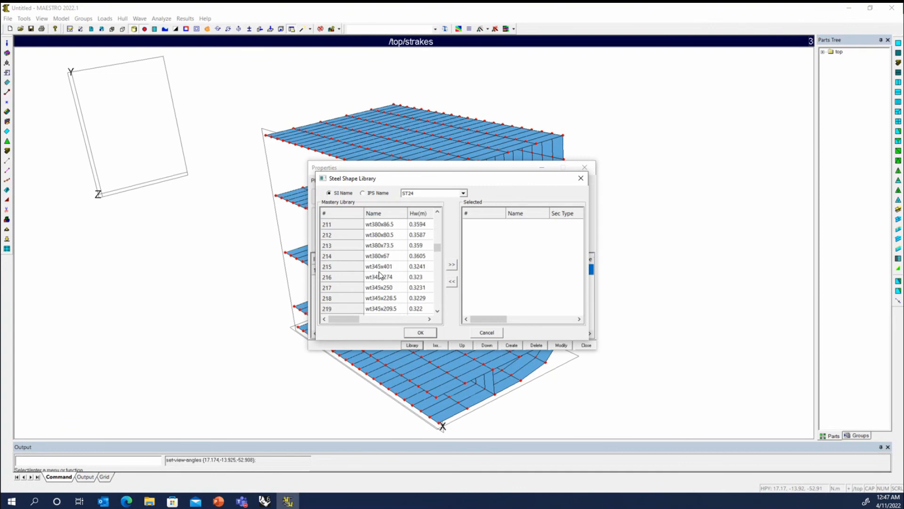
scroll(381, 275, "down", 20)
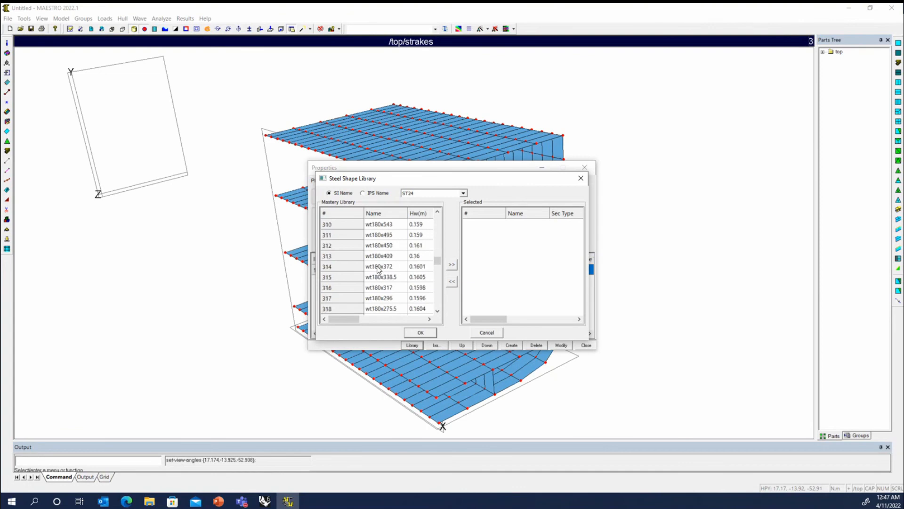
left_click(379, 268)
left_click(452, 265)
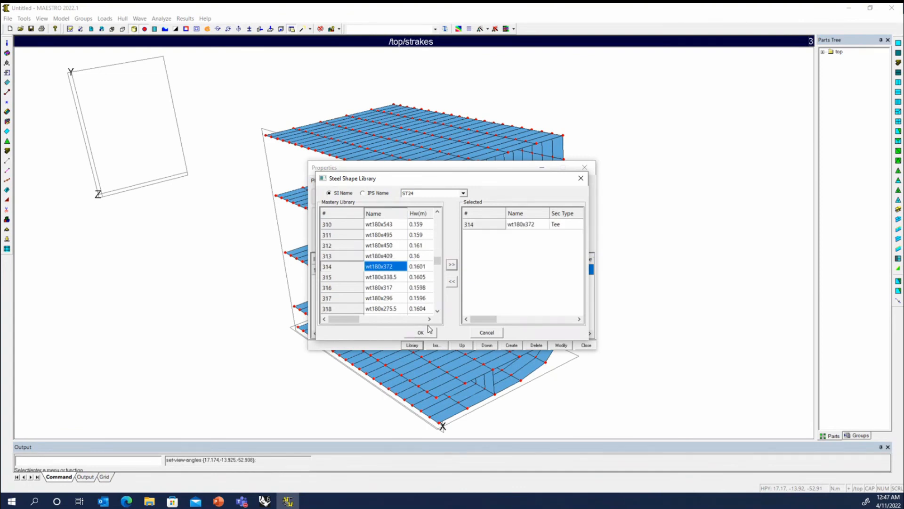
left_click(420, 333)
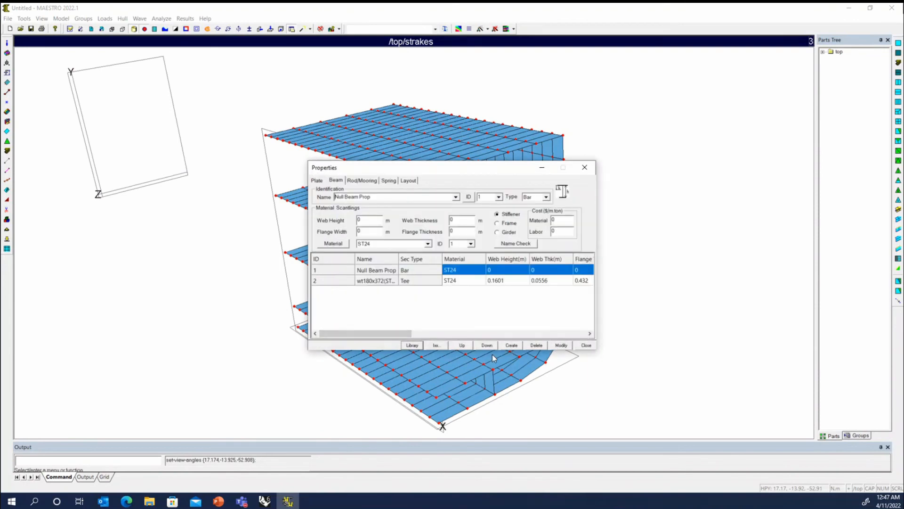
left_click(586, 346)
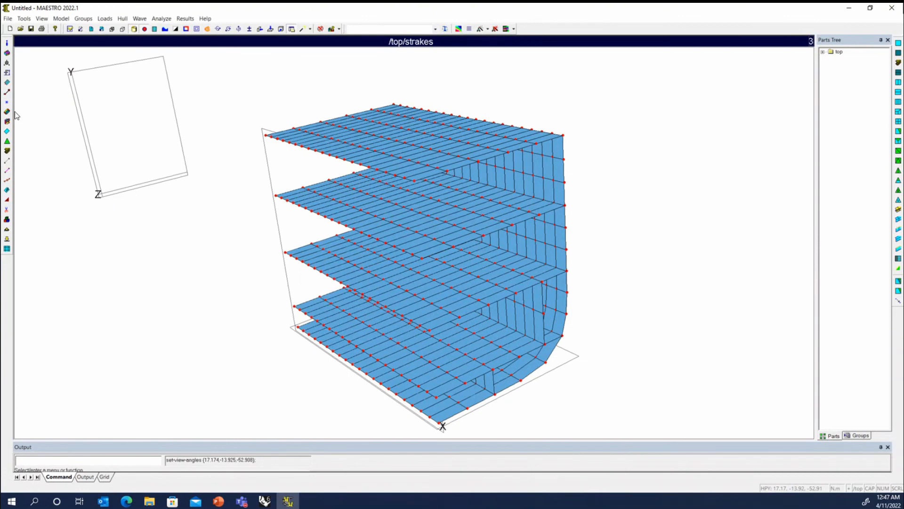
- Start a general group using whole-module selection and add the /top/strakes module to it
left_click(7, 219)
left_click_drag(411, 188, 653, 57)
left_click(546, 148)
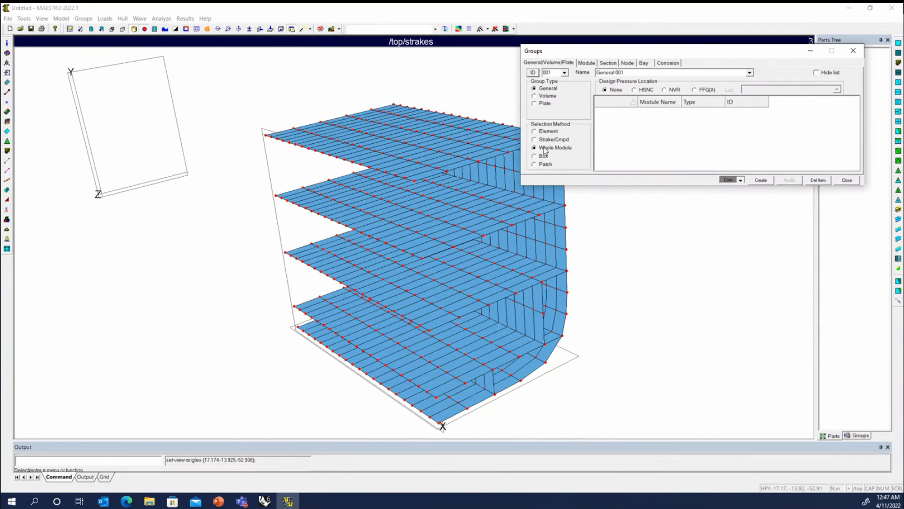
left_click(459, 165)
- Modify the properties of the grouped strakes module so its frames use wt180x372(ST24), and close the group definition
right_click(708, 137)
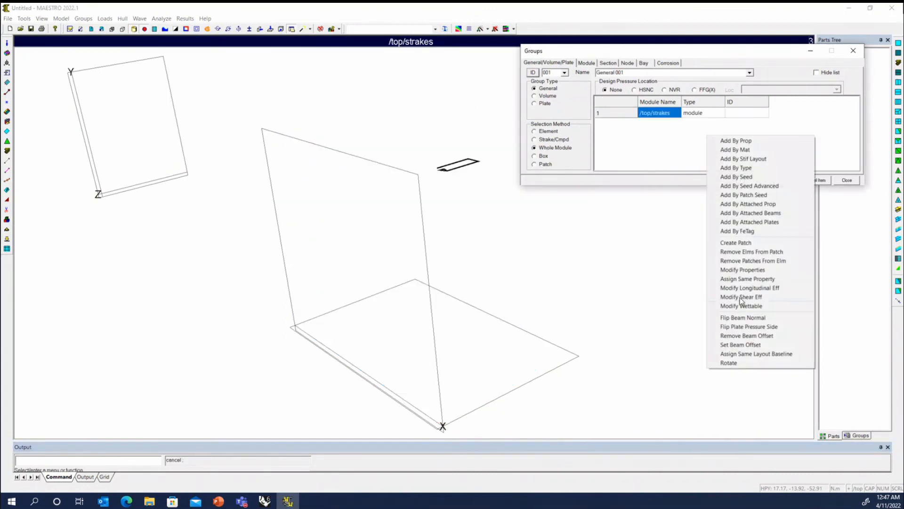
left_click(743, 269)
left_click(584, 76)
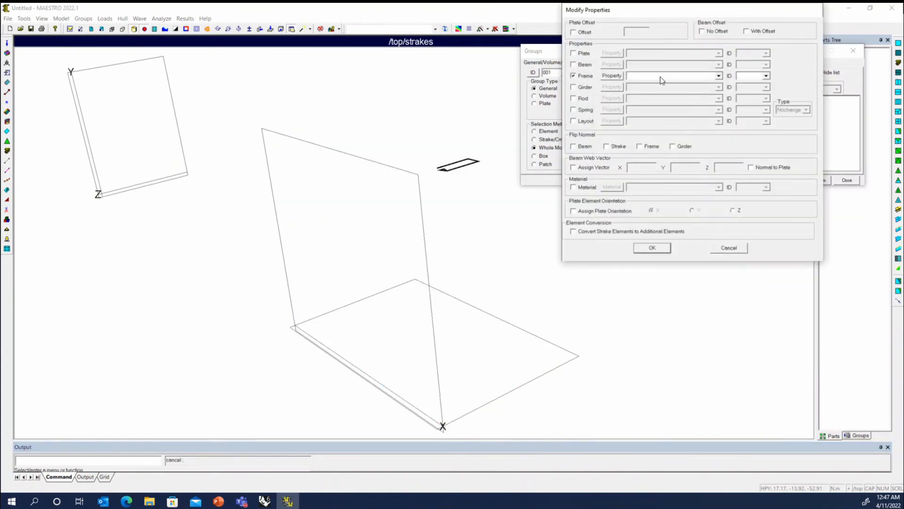
left_click(659, 76)
left_click(661, 90)
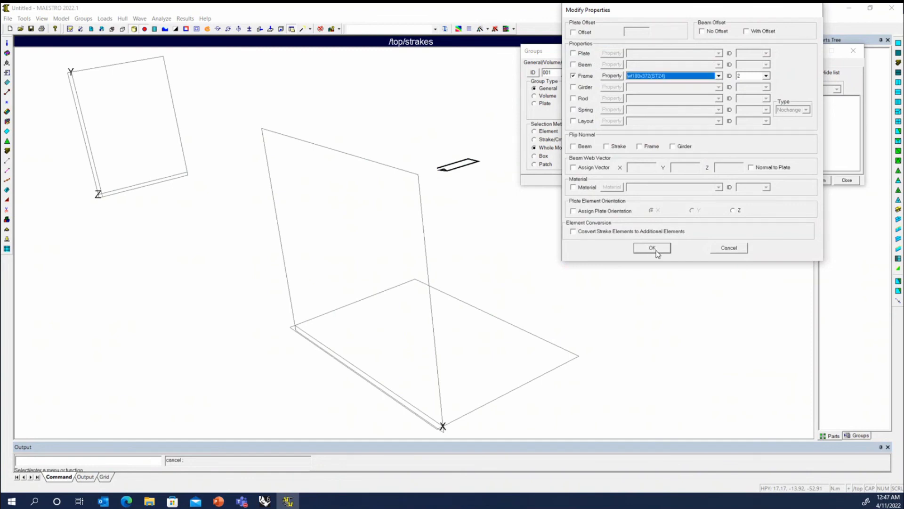
left_click(656, 251)
left_click(725, 149)
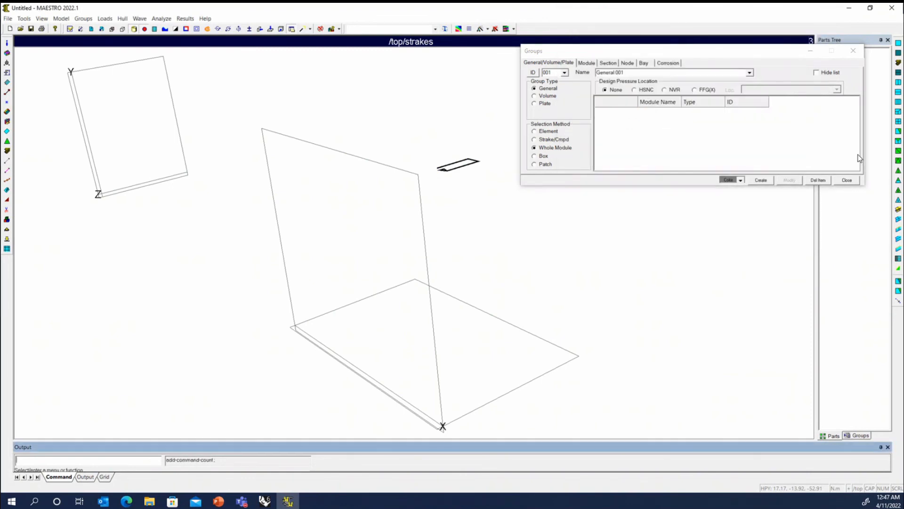
left_click(847, 180)
- Set strakes as the current part, turn its visibility back on and inspect the frames on the decks and shell
left_click(823, 53)
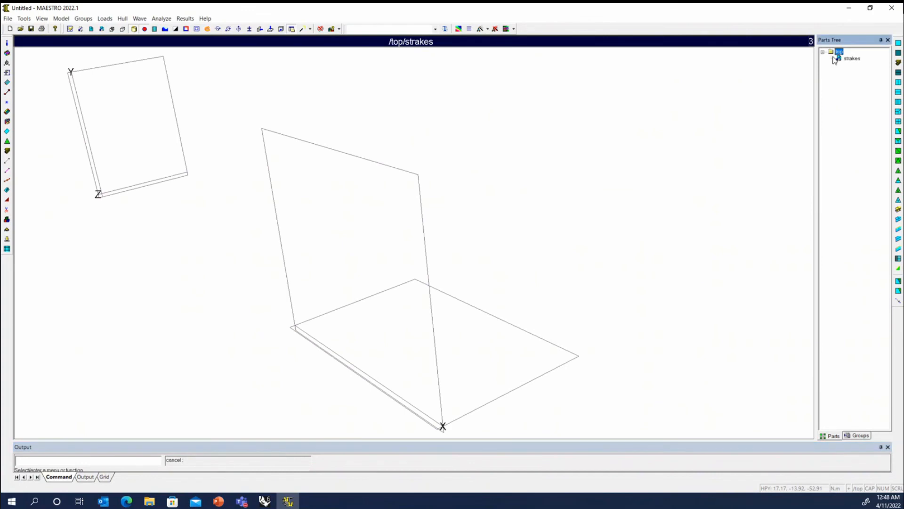
right_click(839, 56)
left_click(838, 60)
right_click(842, 56)
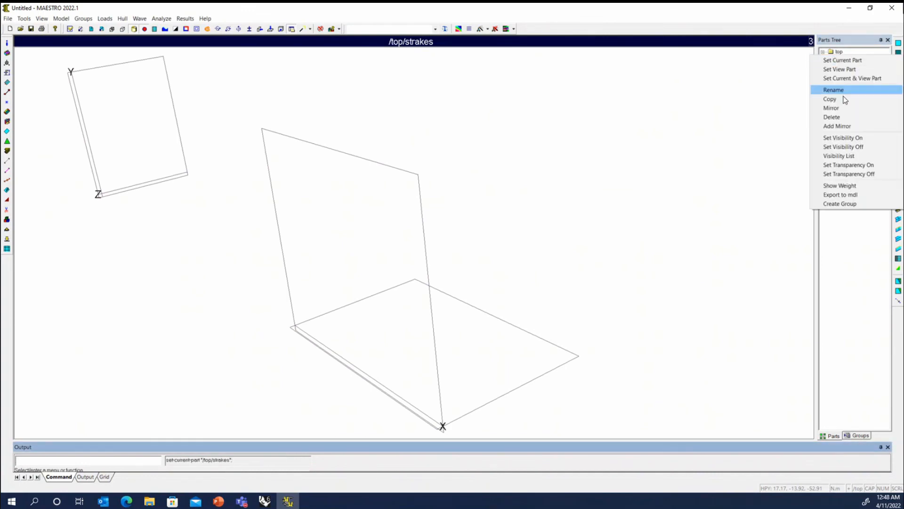
left_click(842, 137)
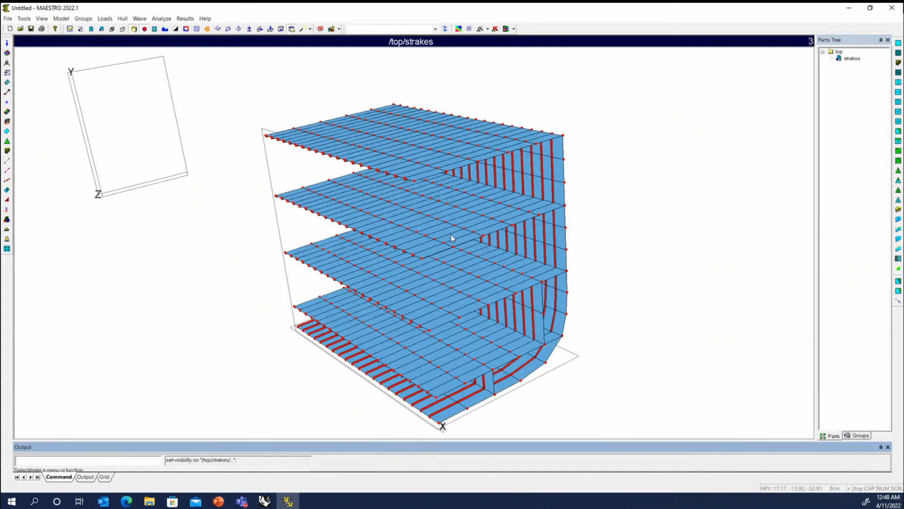
middle_click_drag(450, 235, 514, 168)
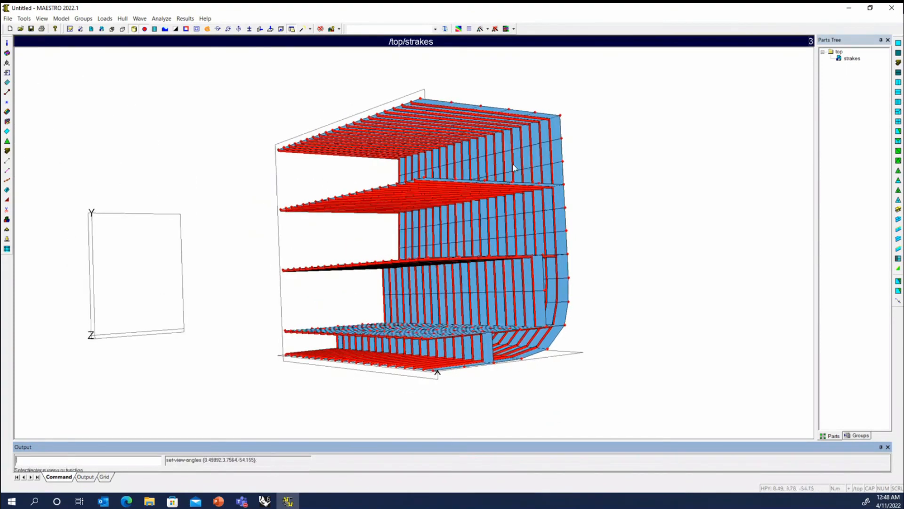
middle_click_drag(490, 202, 385, 200)
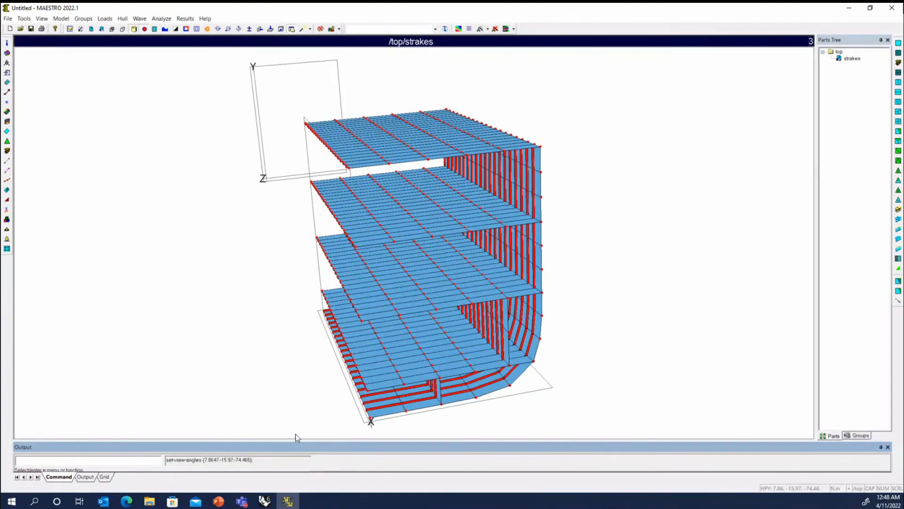
middle_click_drag(301, 364, 368, 337)
middle_click_drag(517, 272, 531, 286)
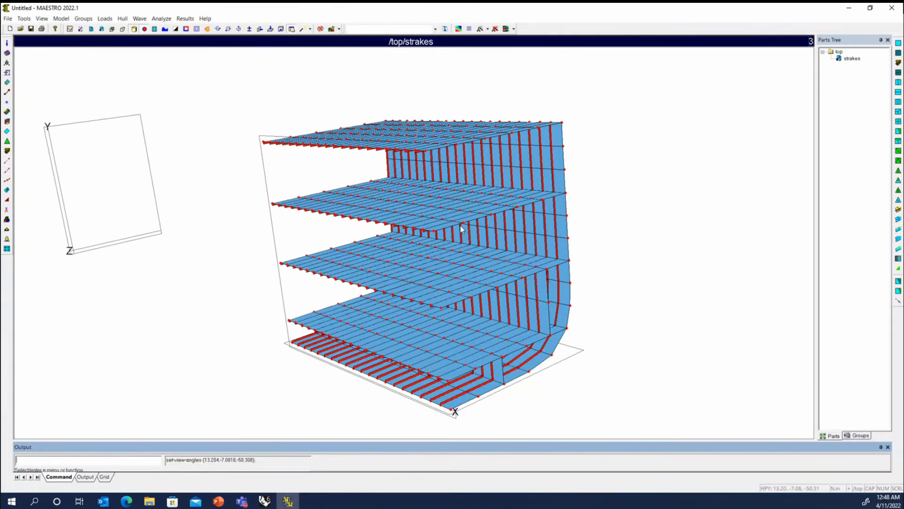
- Switch to Rhino
left_click(265, 503)
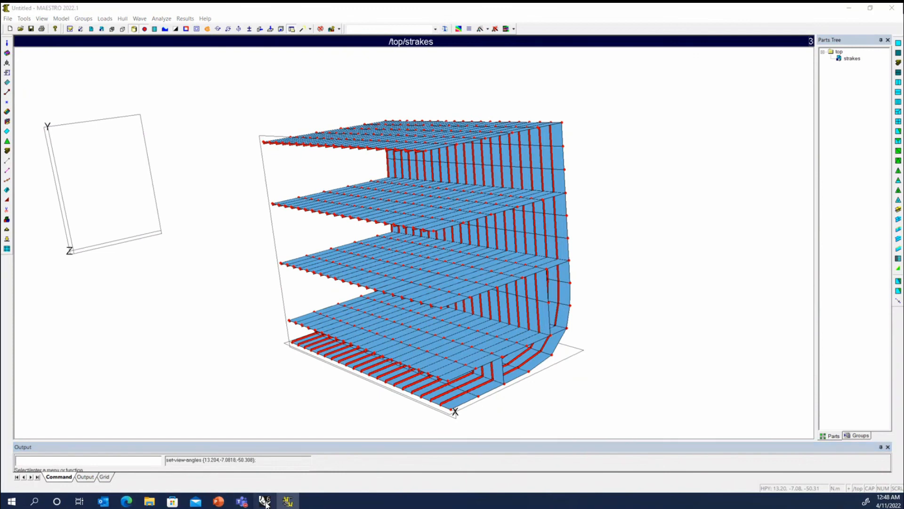